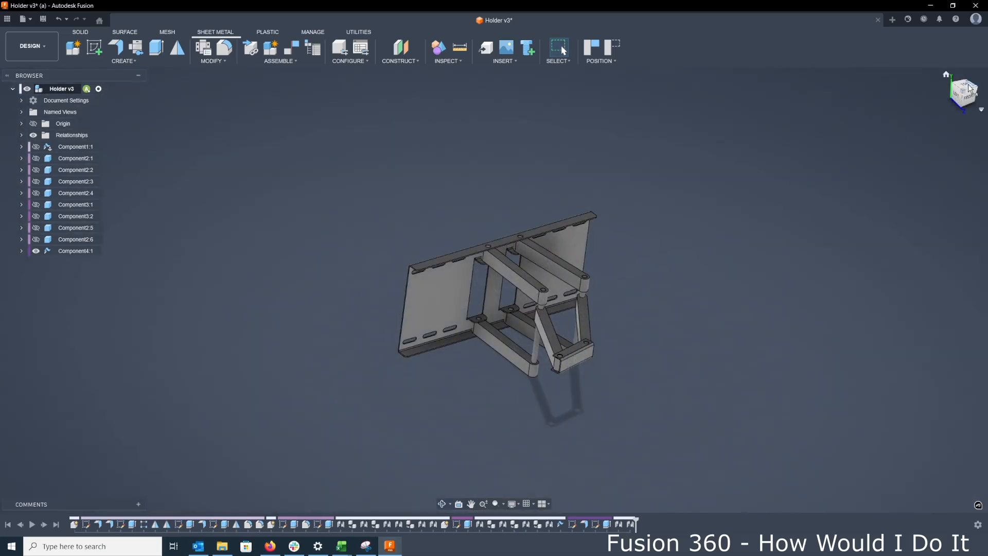
# - Examine the assembled holder from above and move the end bracket to check how the arm linkage travels
pyautogui.click(969, 88)
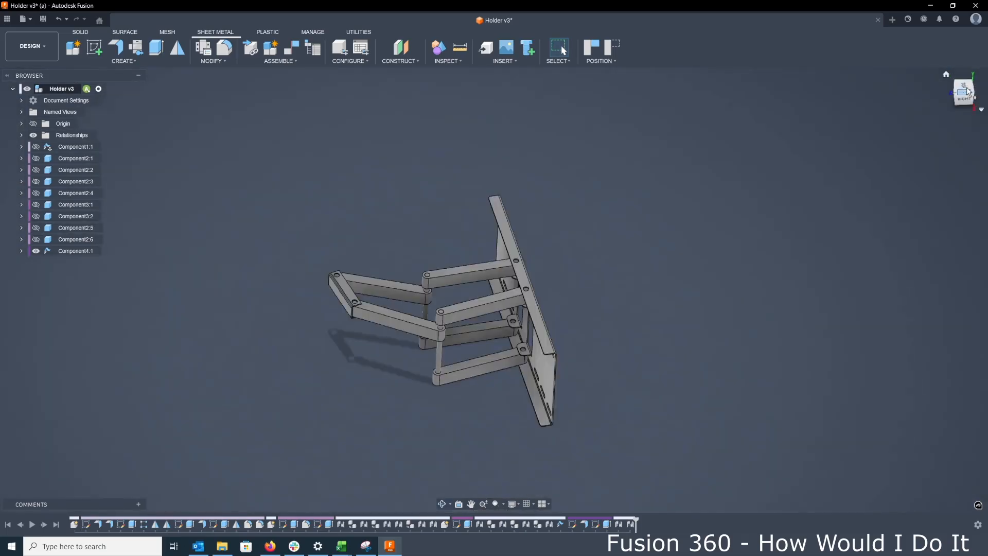
pyautogui.click(974, 75)
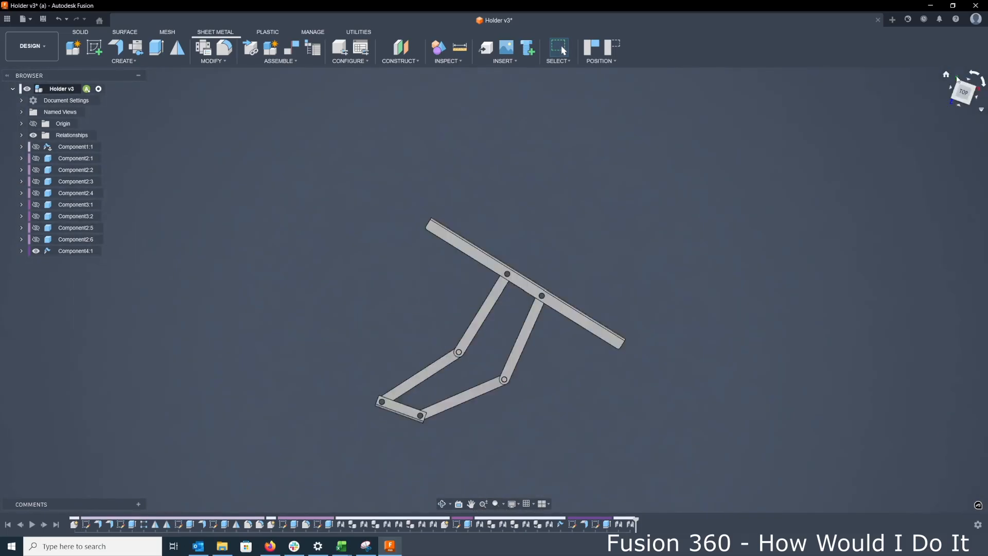
pyautogui.moveTo(508, 429); pyautogui.dragTo(536, 398)
pyautogui.scroll(2, 521, 352)
pyautogui.keyDown('shift'); pyautogui.moveTo(521, 352); pyautogui.dragTo(518, 282, button='middle'); pyautogui.keyUp('shift')
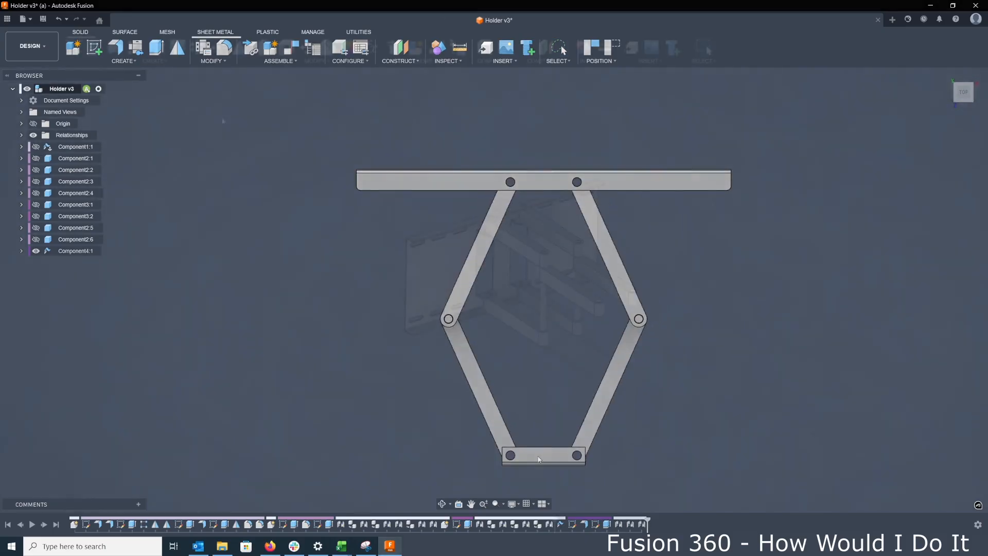
pyautogui.moveTo(539, 459); pyautogui.dragTo(542, 221)
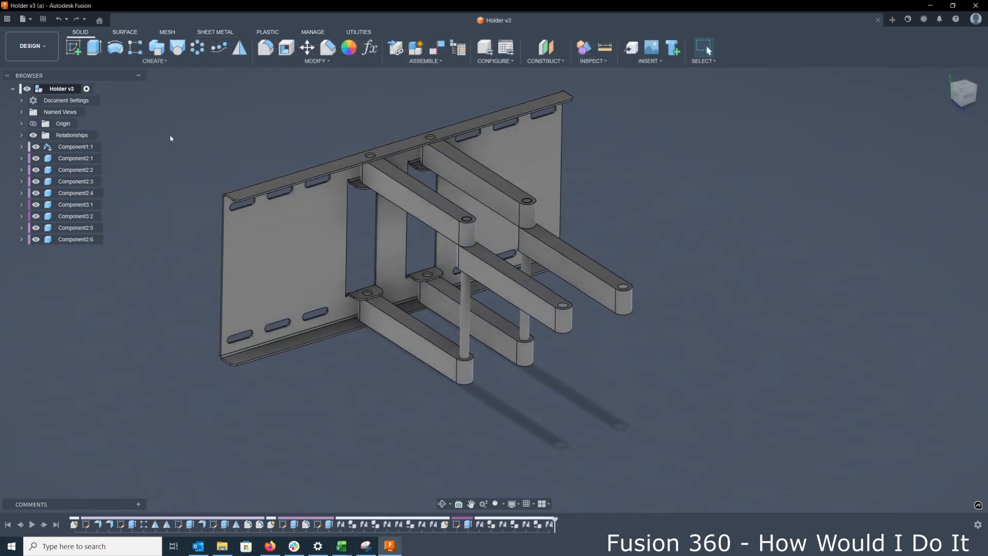
# - Create a new internal sheet metal component under the Holder assembly using the Steel 2mm(mm) rule
pyautogui.rightClick(72, 89)
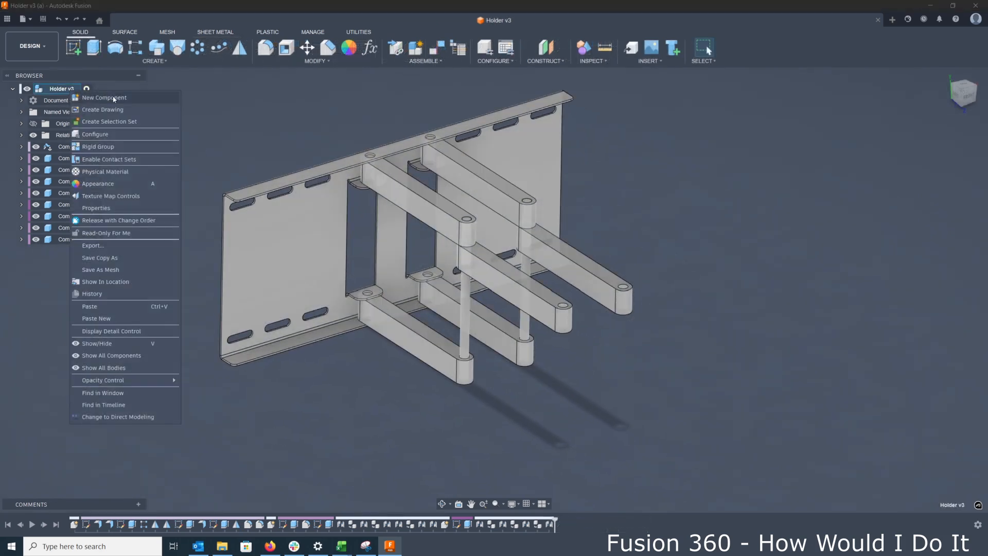
pyautogui.click(114, 99)
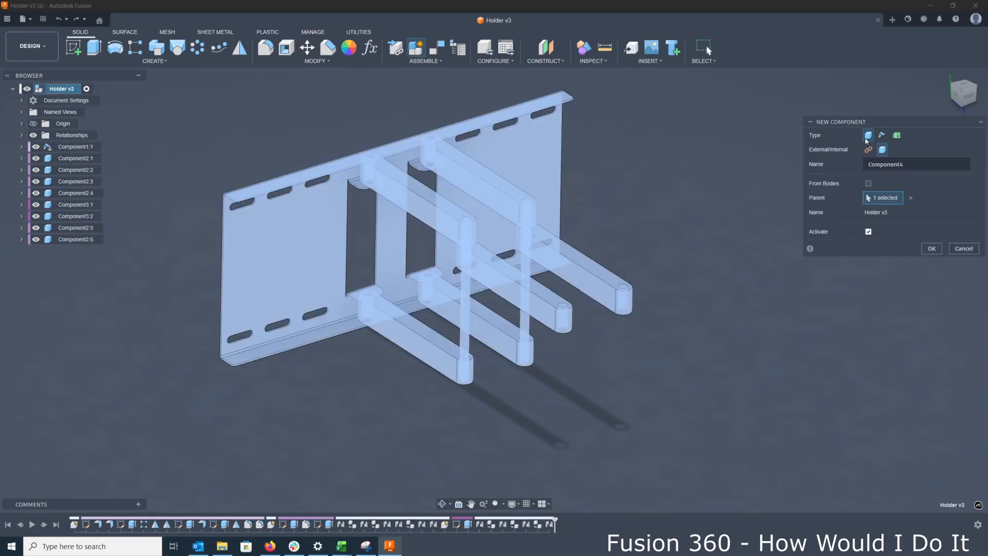
pyautogui.click(881, 136)
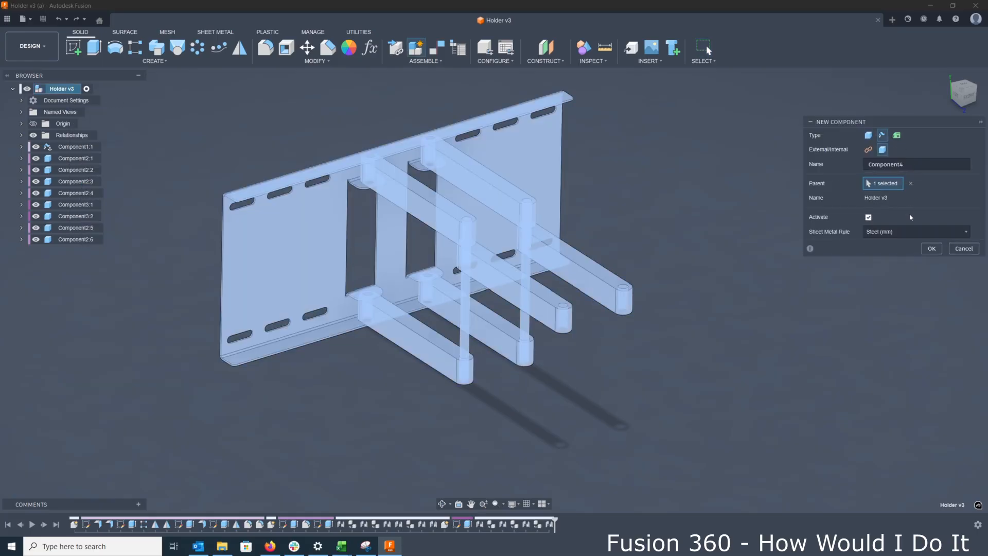
pyautogui.click(933, 232)
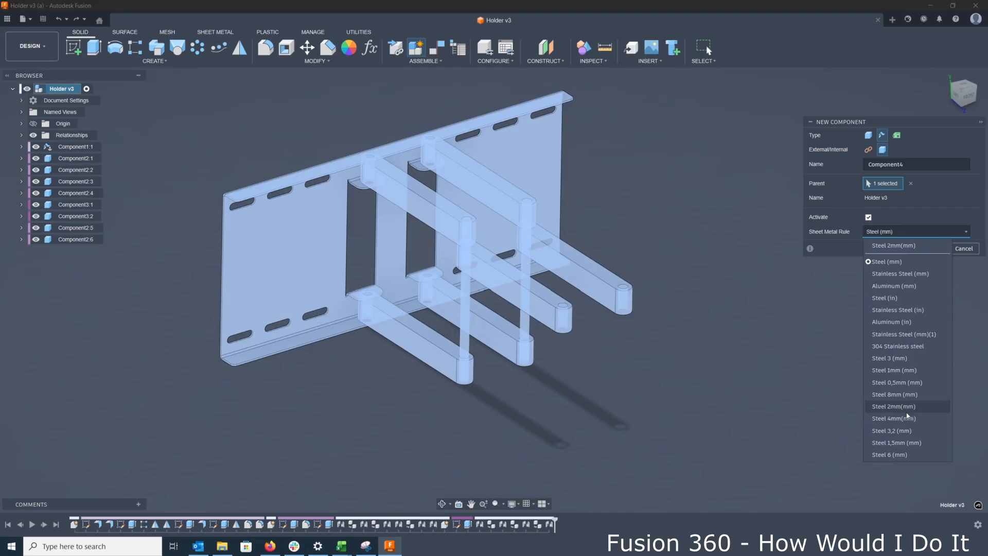
pyautogui.click(934, 406)
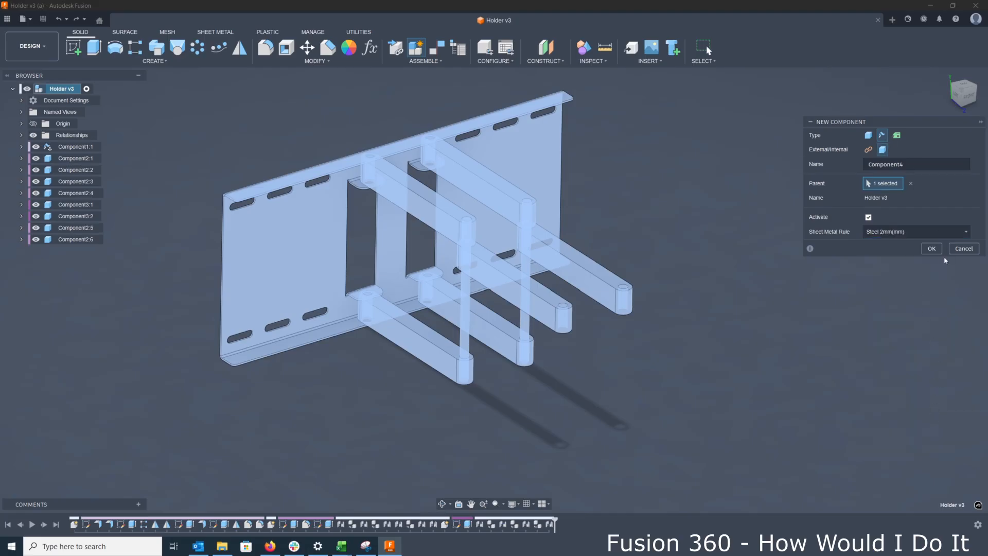
pyautogui.click(931, 249)
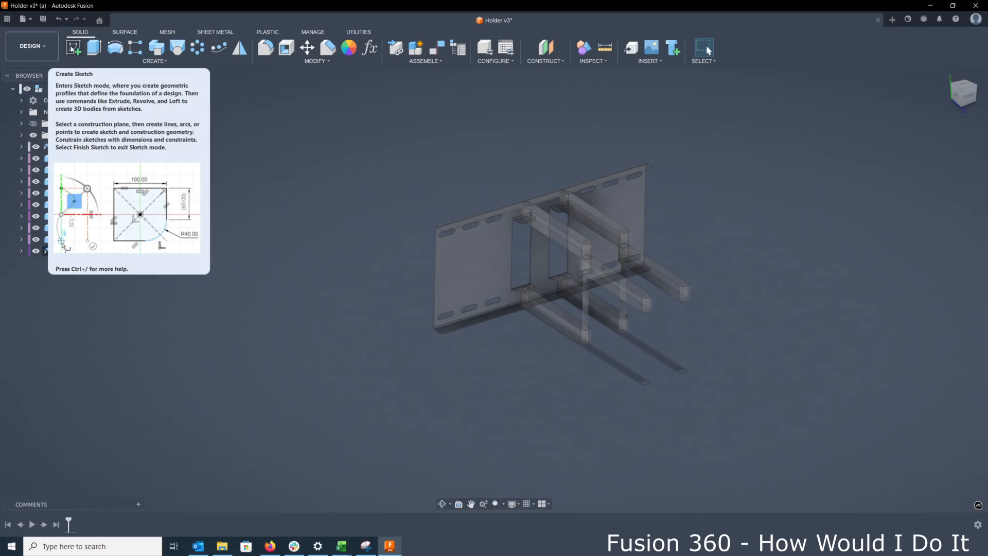
# - Sketch an open C-shaped line profile around the outer arm's free end on the vertical side origin plane
pyautogui.click(72, 50)
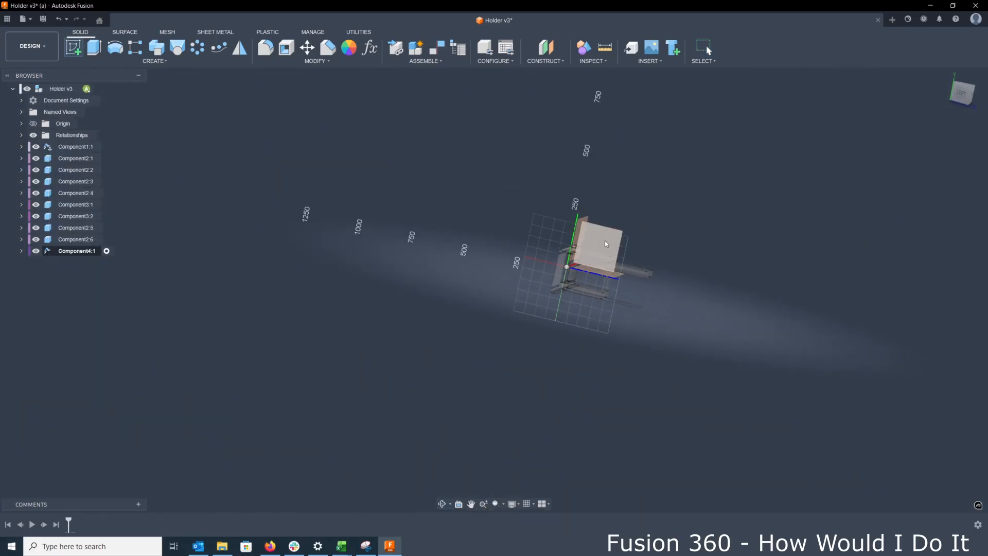
pyautogui.click(601, 244)
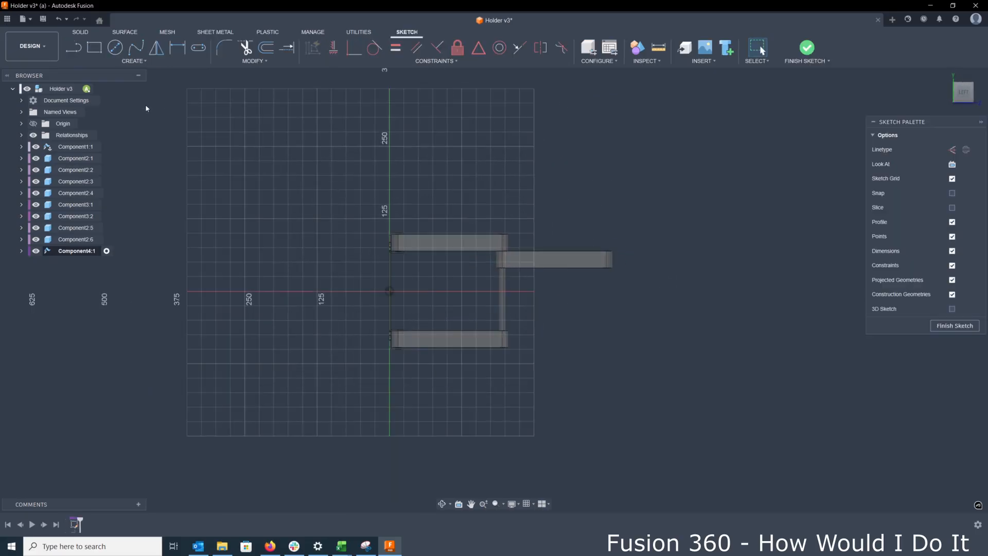
pyautogui.click(73, 47)
pyautogui.scroll(5, 607, 247)
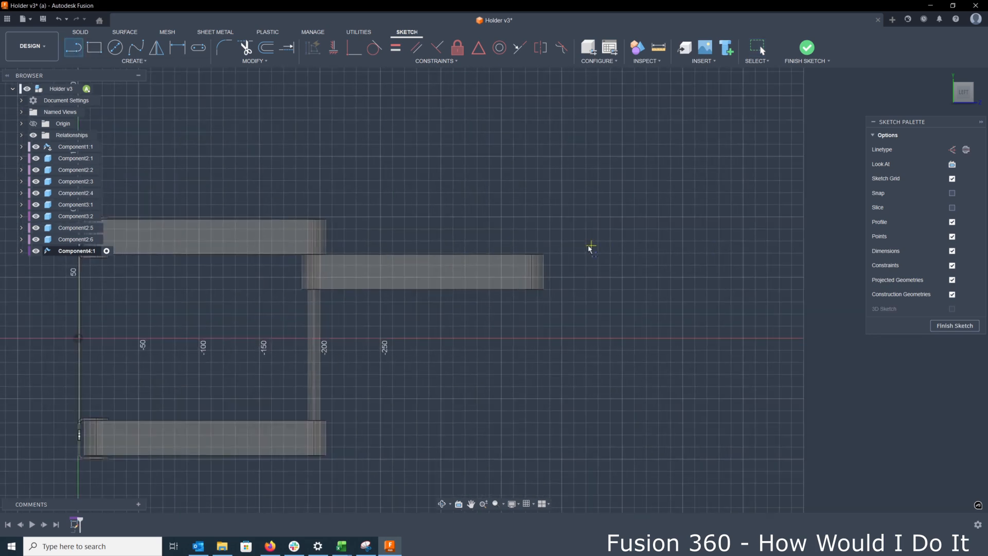
pyautogui.click(528, 244)
pyautogui.click(556, 244)
pyautogui.scroll(4, 556, 291)
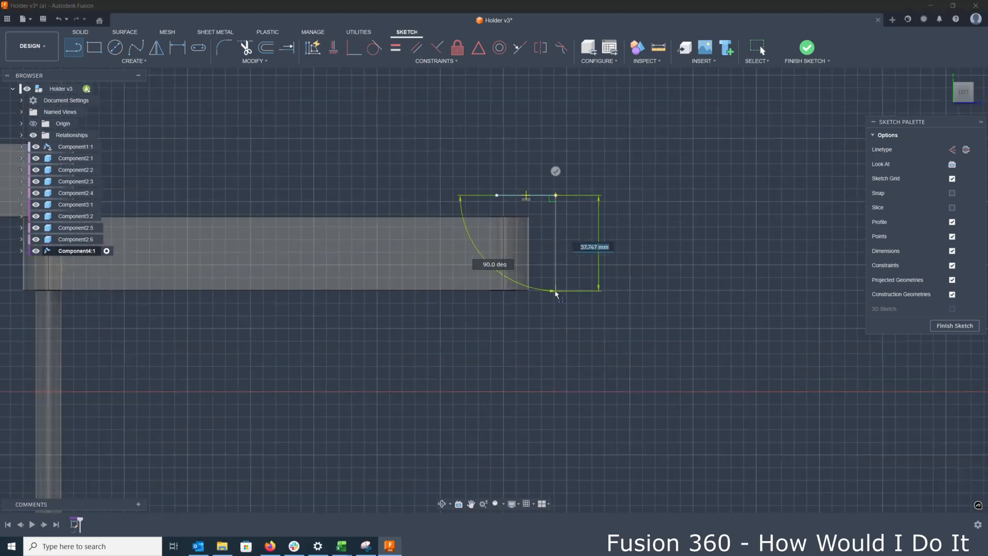
pyautogui.scroll(1, 556, 296)
pyautogui.click(556, 308)
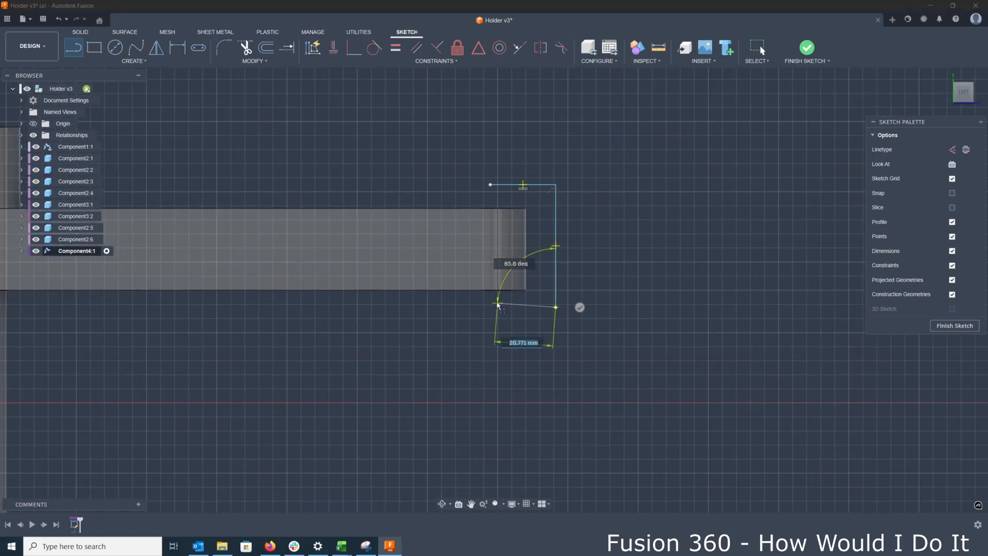
pyautogui.click(470, 307)
pyautogui.rightClick(389, 146)
pyautogui.click(424, 148)
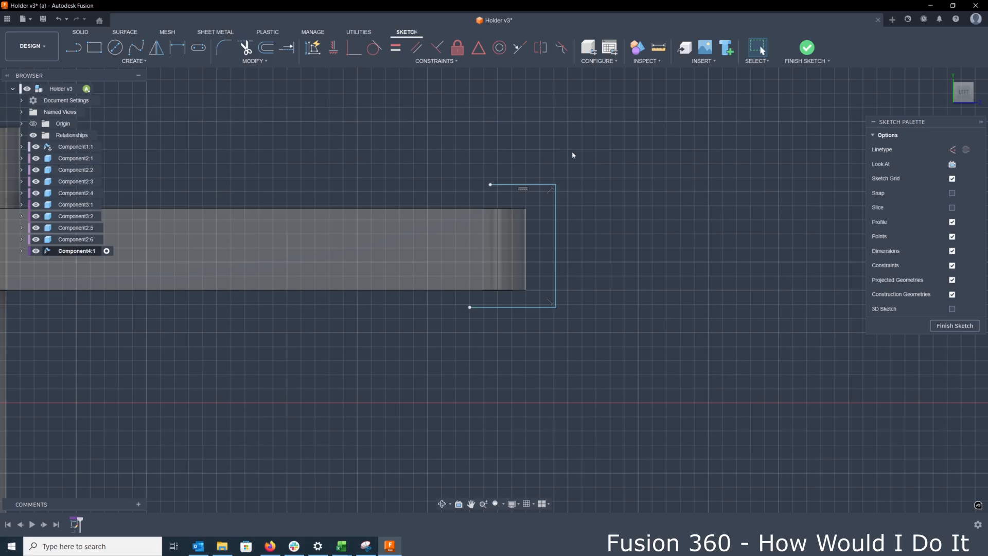
# - Dimension the vertical line of the C-shaped profile to 30 mm
pyautogui.scroll(-2, 544, 171)
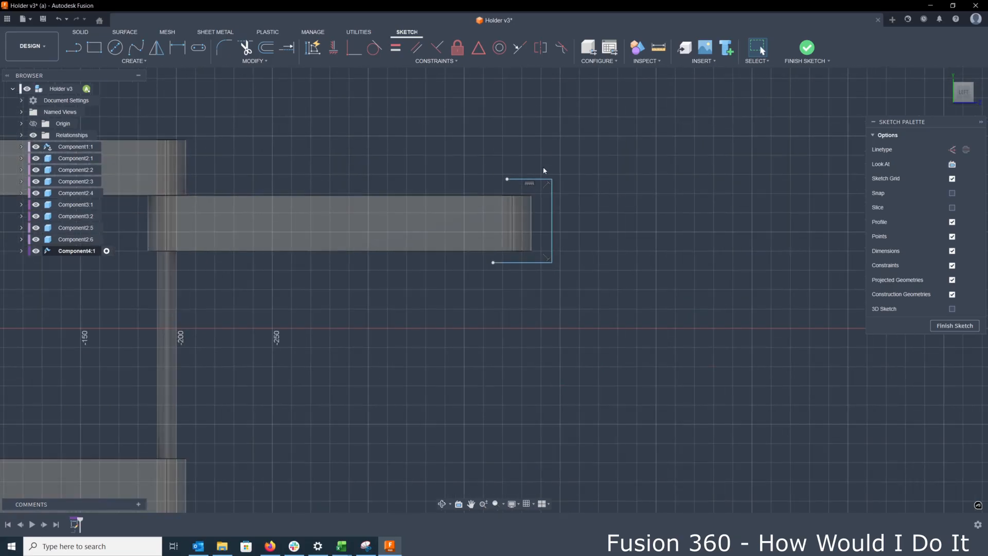
pyautogui.scroll(2, 544, 168)
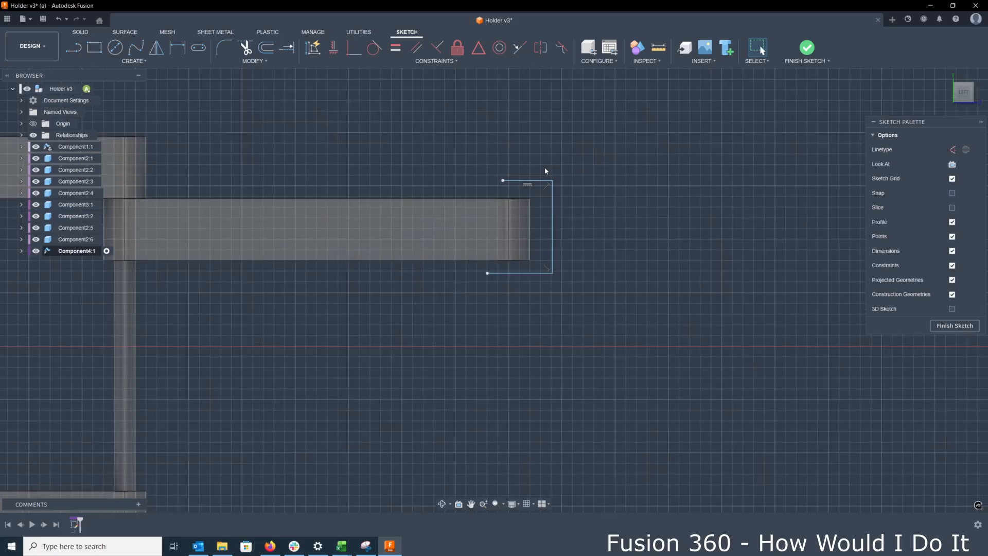
pyautogui.click(177, 48)
pyautogui.click(557, 238)
pyautogui.click(602, 238)
pyautogui.write('30')
pyautogui.press('Return')
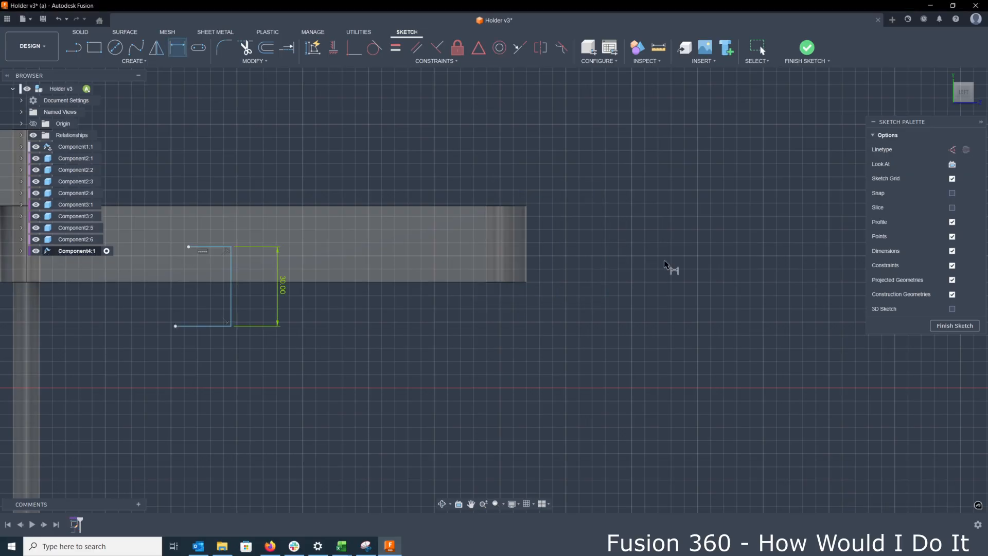
# - Dimension the upper horizontal line of the C-shaped profile to 20 mm
pyautogui.scroll(1, 252, 315)
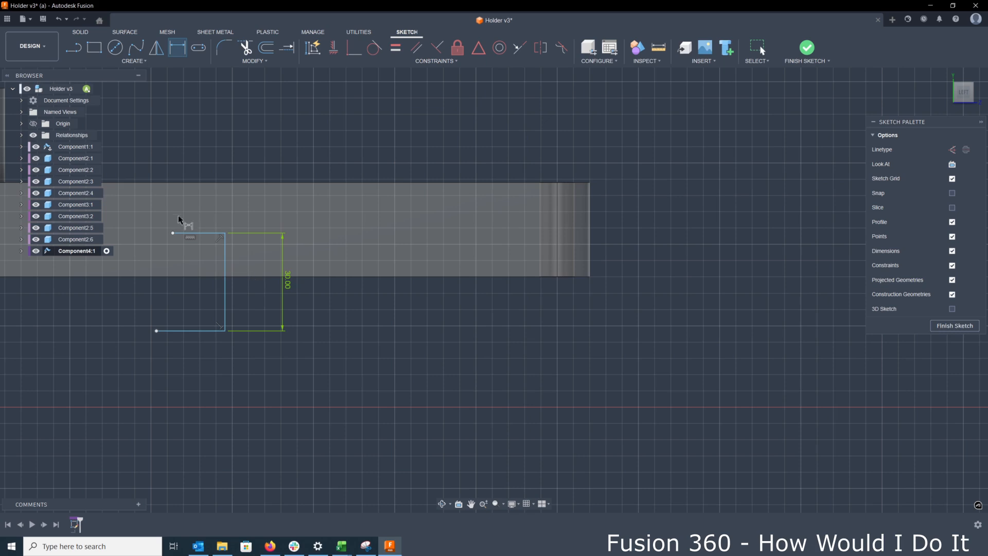
pyautogui.click(189, 236)
pyautogui.click(225, 138)
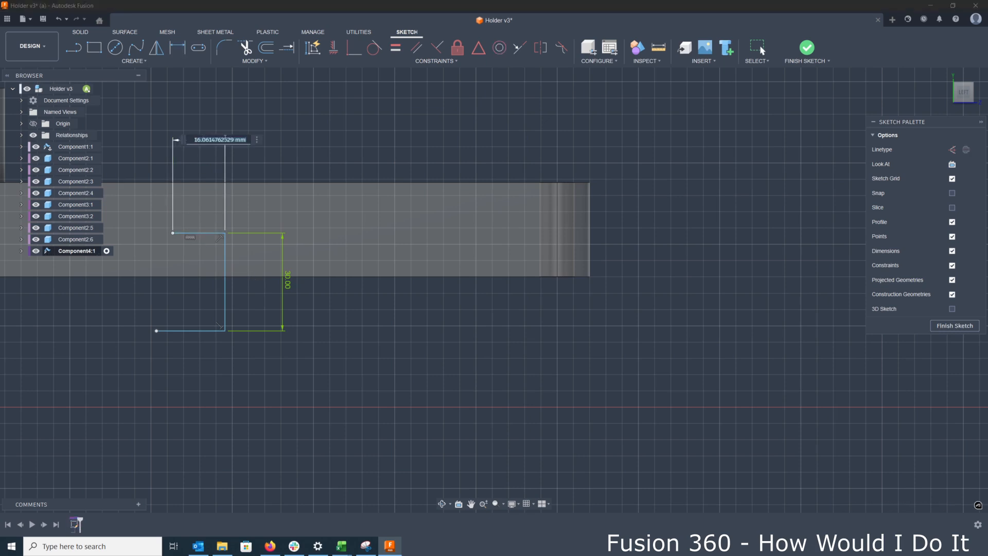
pyautogui.write('20')
pyautogui.press('Return')
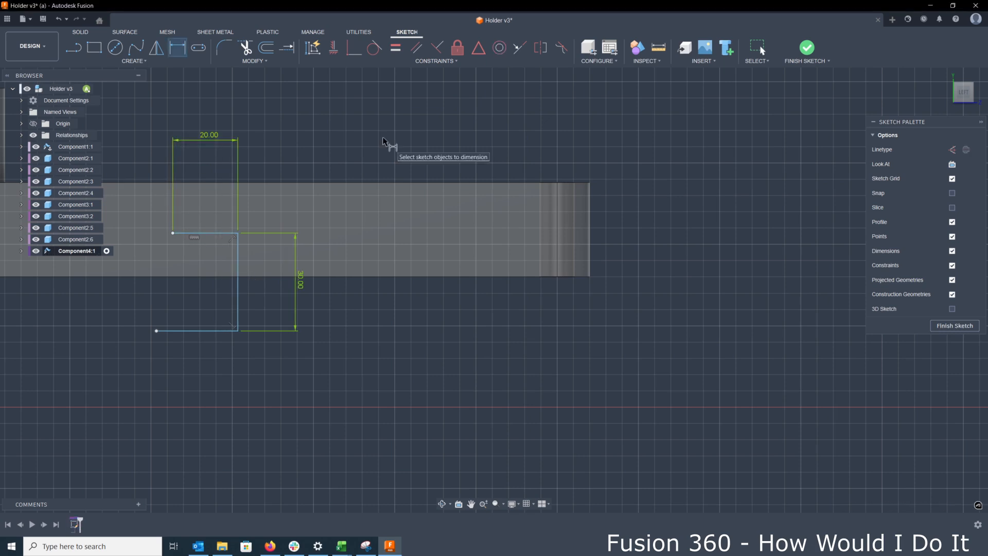
# - Align the free endpoints of the upper and lower lines vertically with a Horizontal/Vertical constraint
pyautogui.click(334, 47)
pyautogui.click(156, 331)
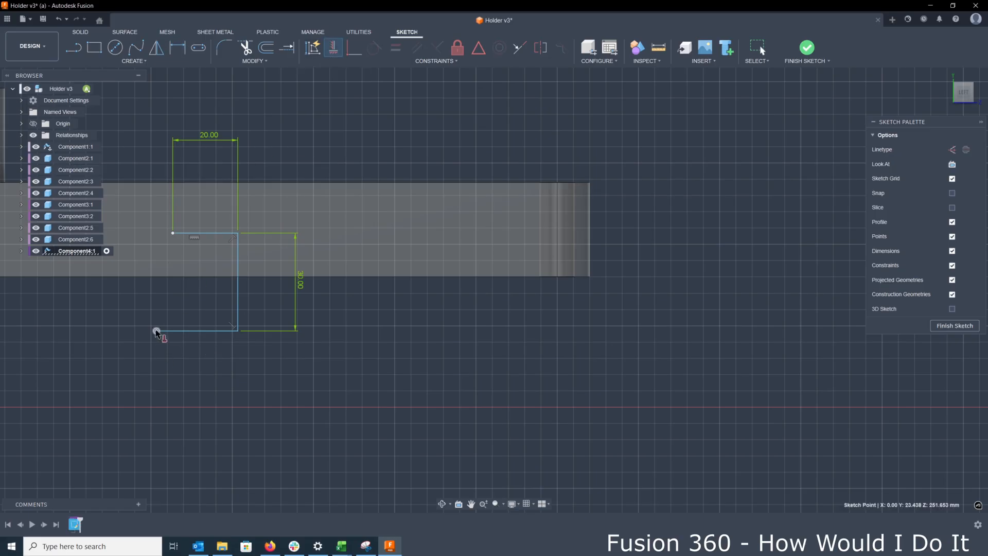
pyautogui.click(173, 235)
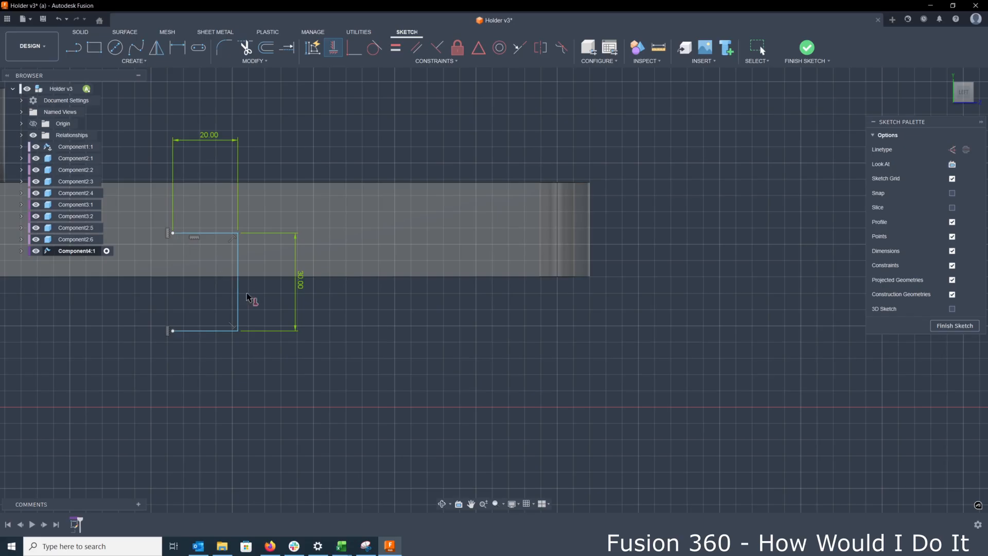
# - Constrain the vertical line's midpoint coincident with the sketch origin and finish the sketch
pyautogui.scroll(-8, 247, 297)
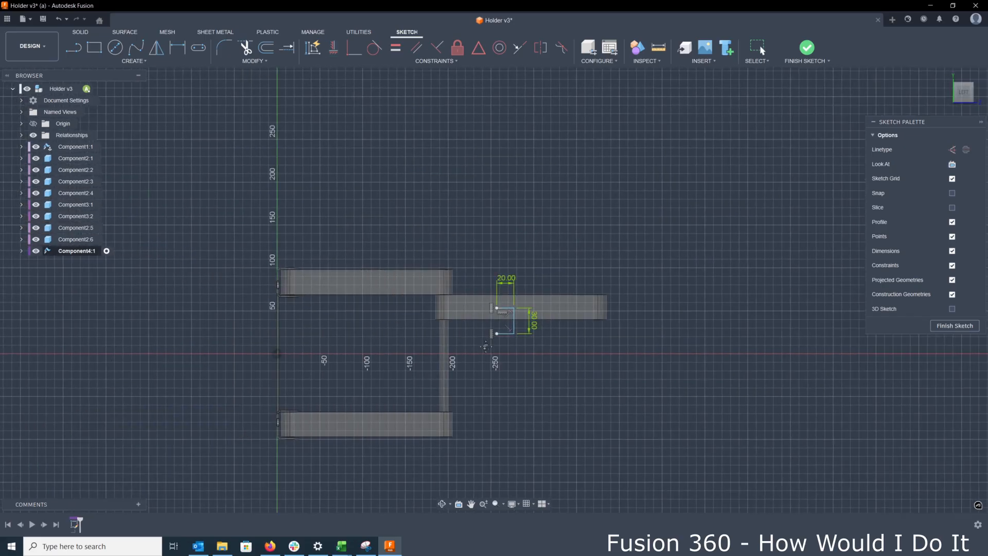
pyautogui.click(354, 47)
pyautogui.scroll(5, 514, 329)
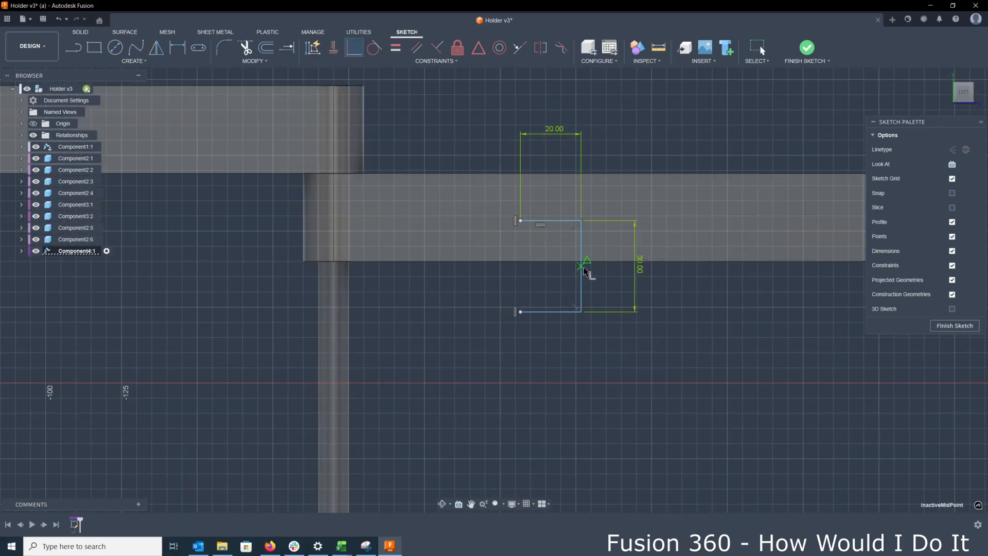
pyautogui.scroll(-5, 592, 288)
pyautogui.click(269, 355)
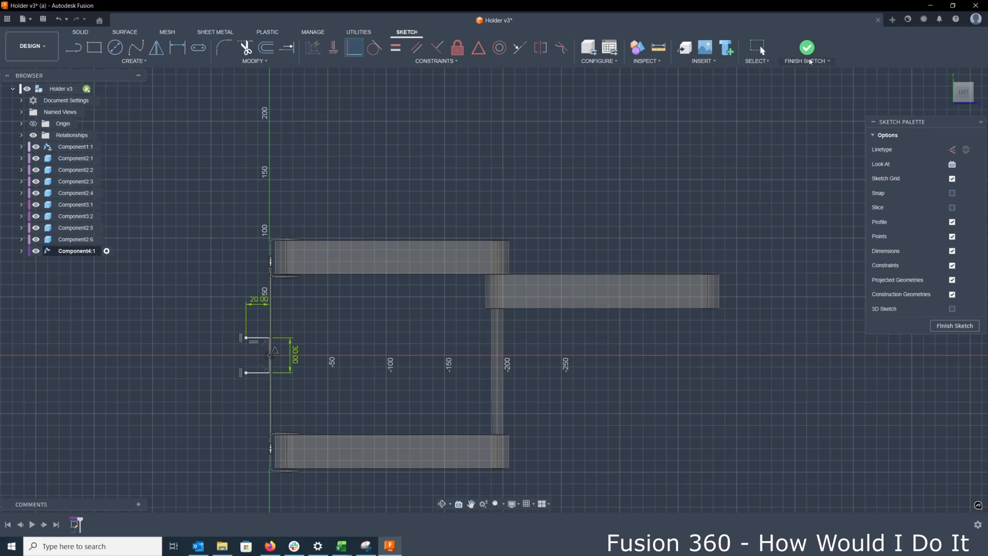
pyautogui.click(810, 60)
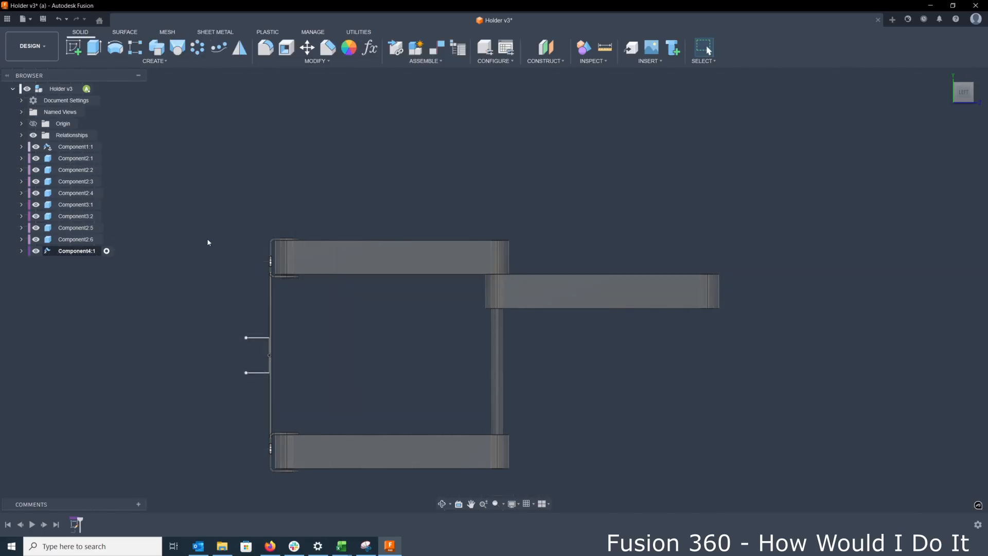
# - Isolate the new sheet metal component Component4:1 so that all other components are hidden
pyautogui.rightClick(87, 254)
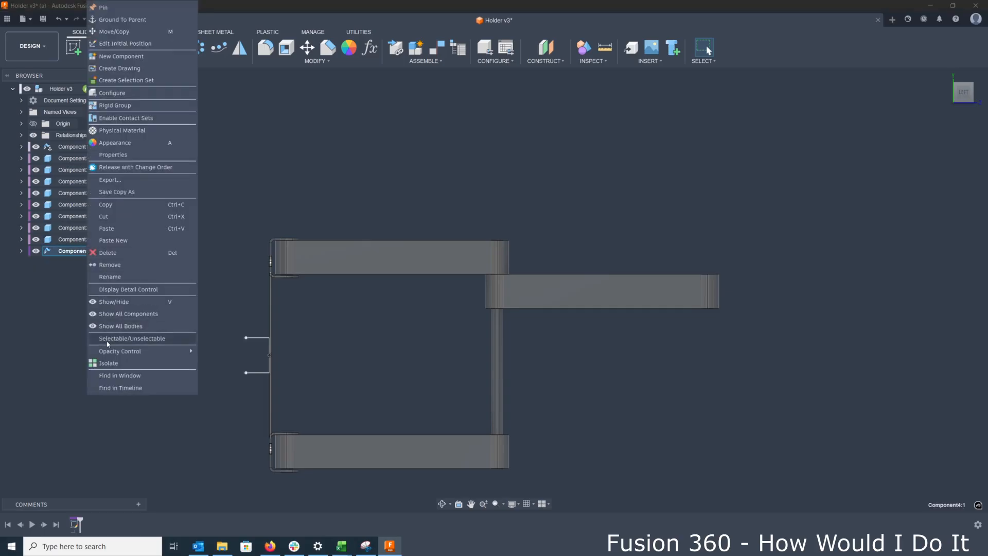
pyautogui.click(155, 360)
pyautogui.scroll(3, 218, 327)
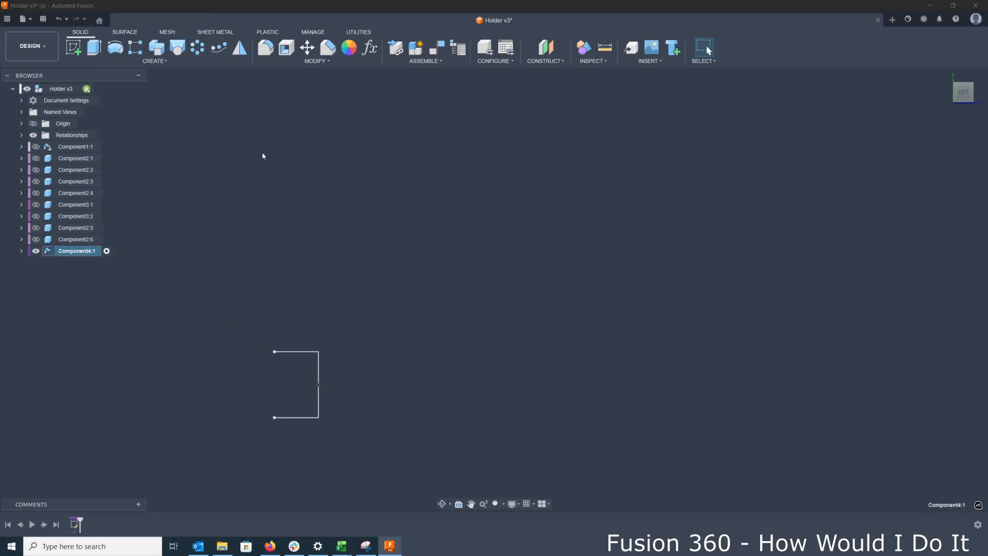
# - Create a 100 mm sheet metal flange from the whole C-shaped profile, on Side 1 and in one direction, as a new body
pyautogui.click(222, 32)
pyautogui.click(115, 48)
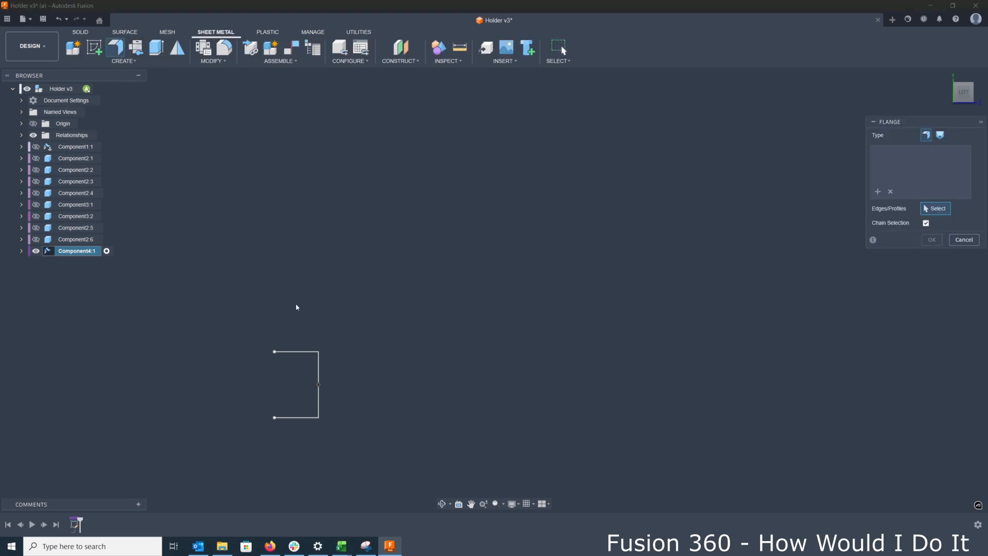
pyautogui.scroll(3, 308, 367)
pyautogui.moveTo(325, 365); pyautogui.dragTo(421, 273, button='middle')
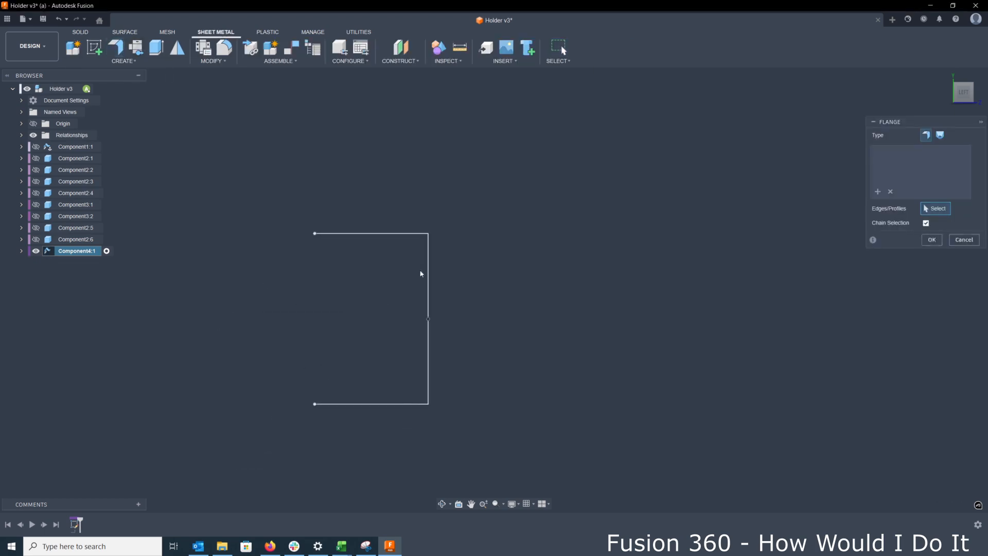
pyautogui.click(428, 284)
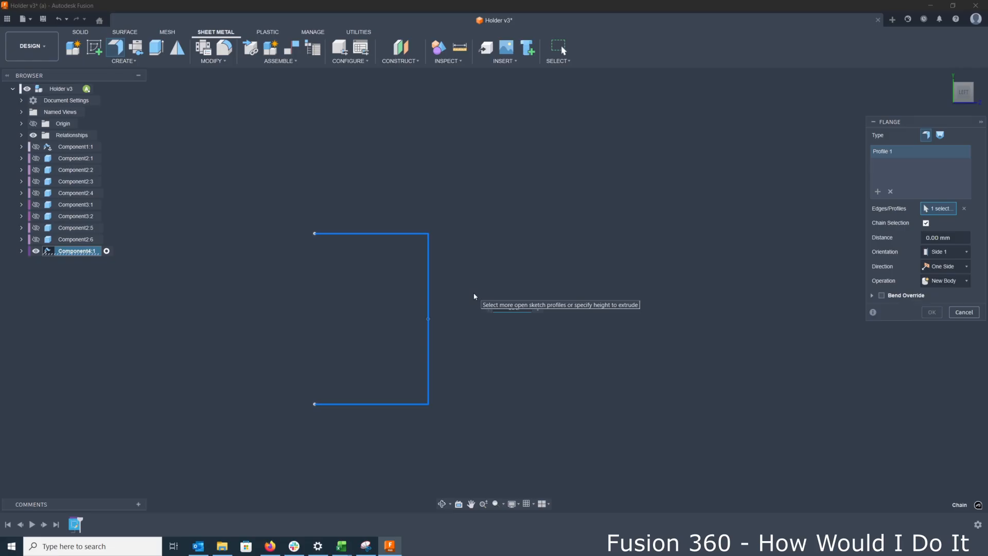
pyautogui.write('100')
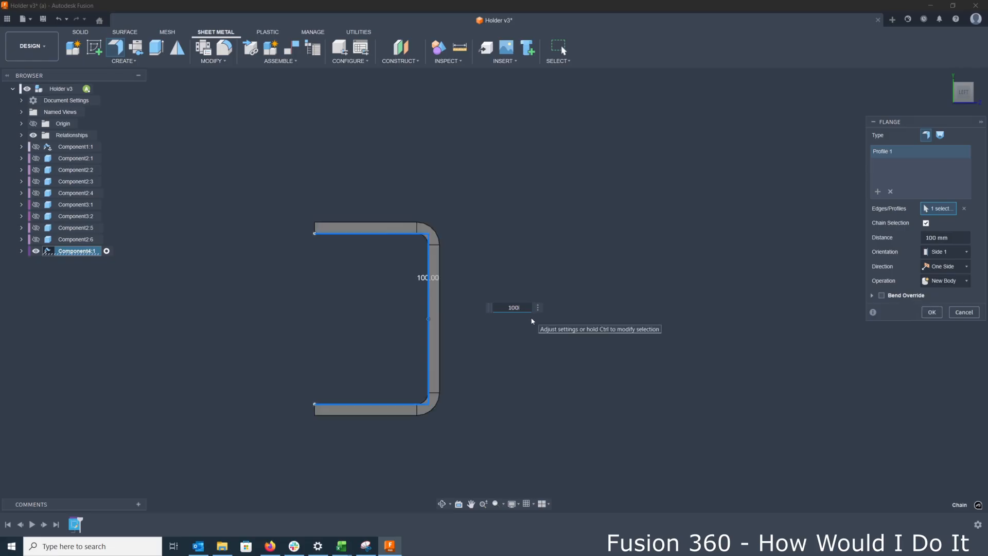
pyautogui.scroll(-2, 525, 338)
pyautogui.keyDown('shift'); pyautogui.moveTo(524, 338); pyautogui.dragTo(482, 360, button='middle'); pyautogui.keyUp('shift')
pyautogui.press('Return')
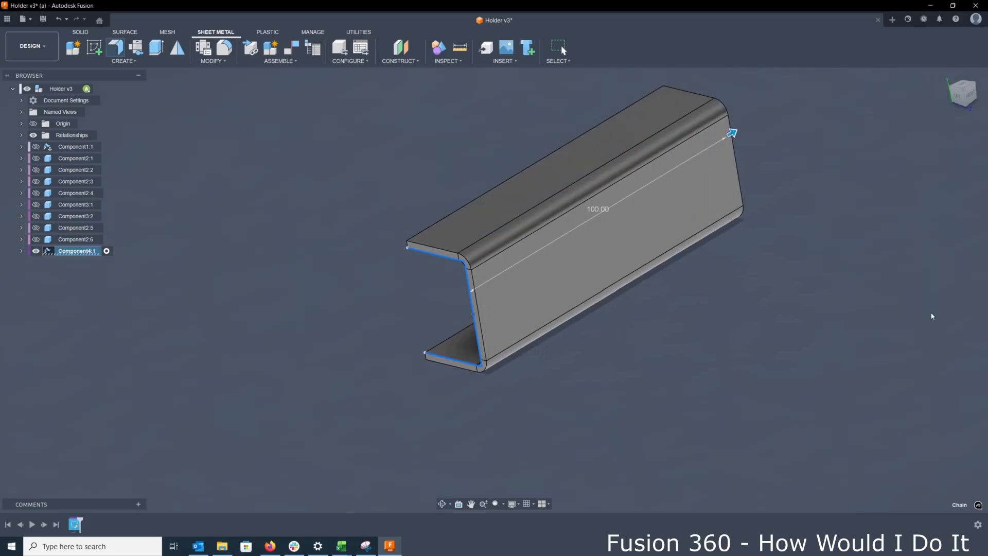
# - Start a new sketch on the outer face of one of the bracket's two flanges
pyautogui.scroll(-4, 519, 388)
pyautogui.keyDown('shift'); pyautogui.moveTo(491, 345); pyautogui.dragTo(464, 315, button='middle'); pyautogui.keyUp('shift')
pyautogui.click(463, 315)
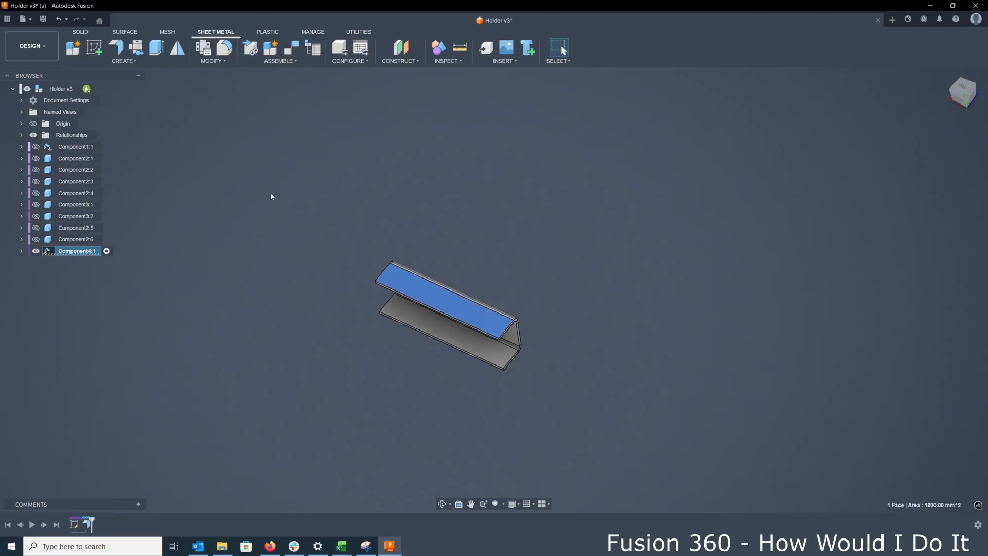
pyautogui.click(94, 48)
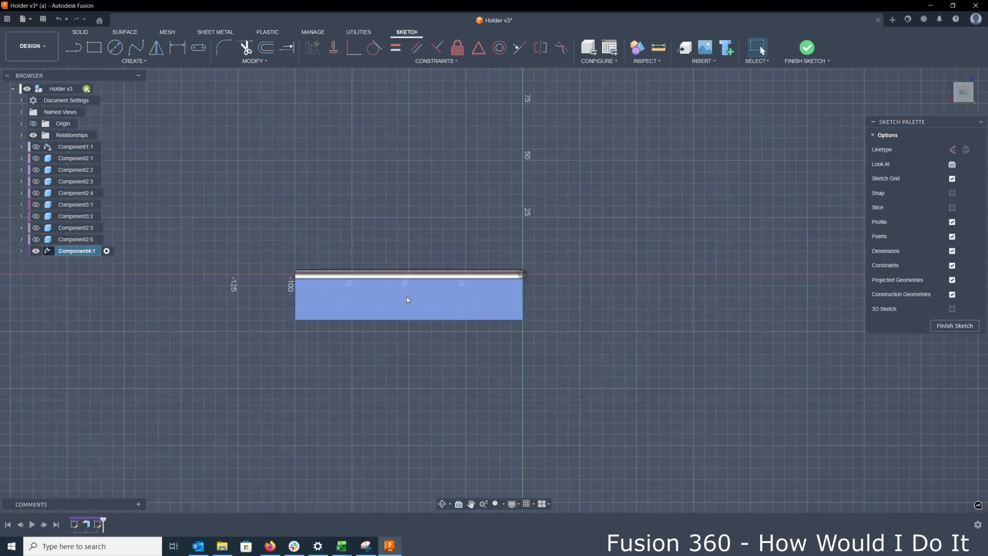
# - Draw an 11 mm diameter circle near one end of the flange face and place its diameter dimension outside the part
pyautogui.click(115, 48)
pyautogui.scroll(5, 331, 304)
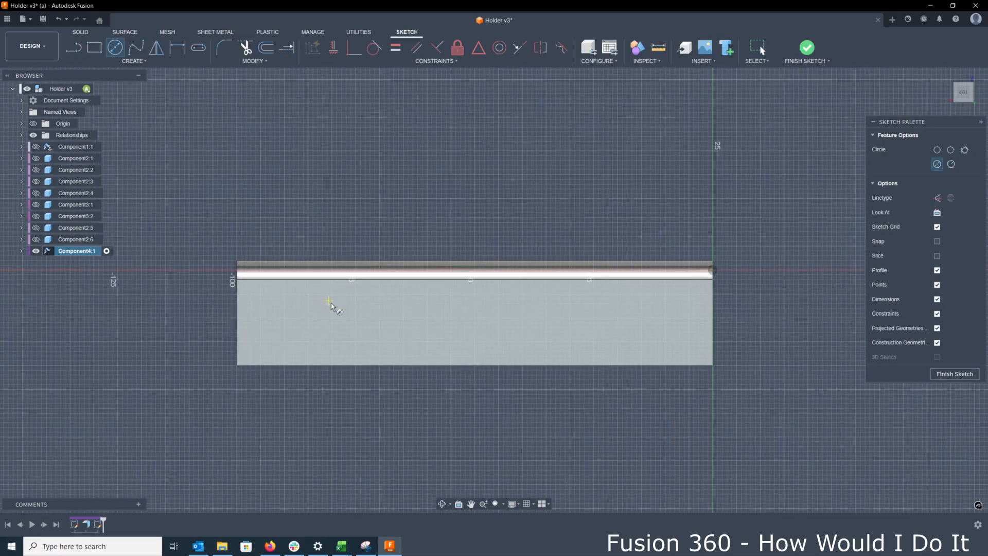
pyautogui.click(358, 330)
pyautogui.write('11')
pyautogui.press('Return')
pyautogui.press('Escape')
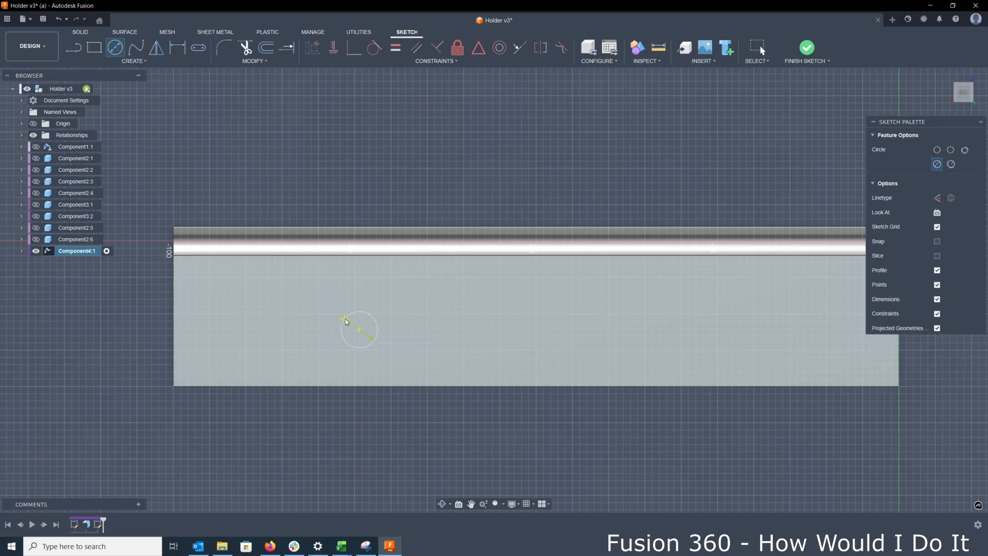
pyautogui.scroll(-3, 420, 378)
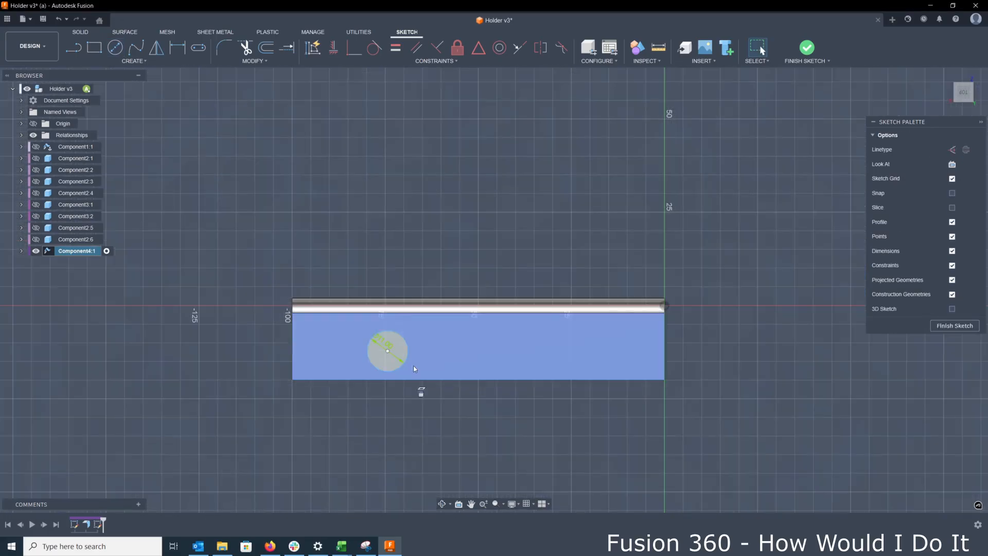
pyautogui.moveTo(384, 341); pyautogui.dragTo(360, 274)
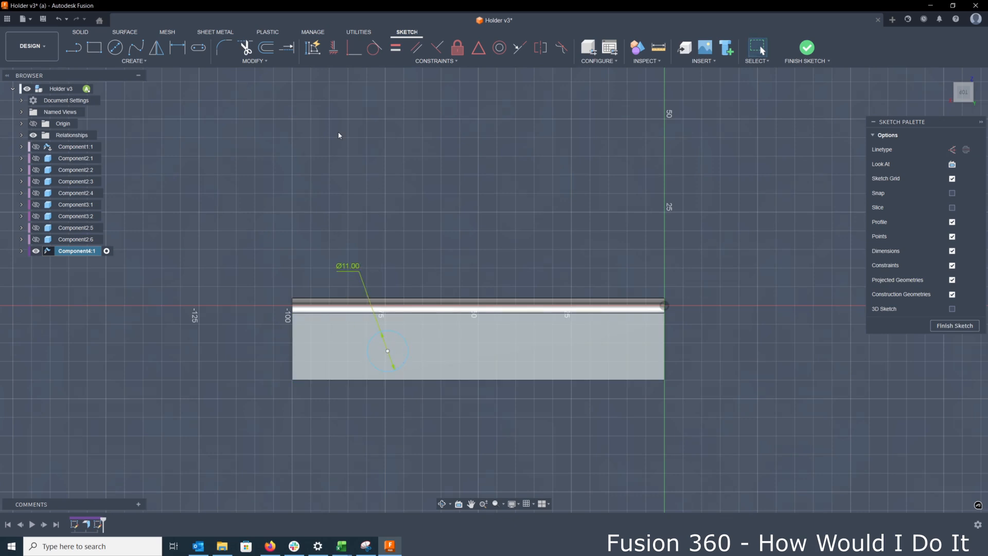
# - Dimension the circle's centre 40 mm lengthwise from the midpoint of the flange's long free edge
pyautogui.click(177, 48)
pyautogui.click(473, 379)
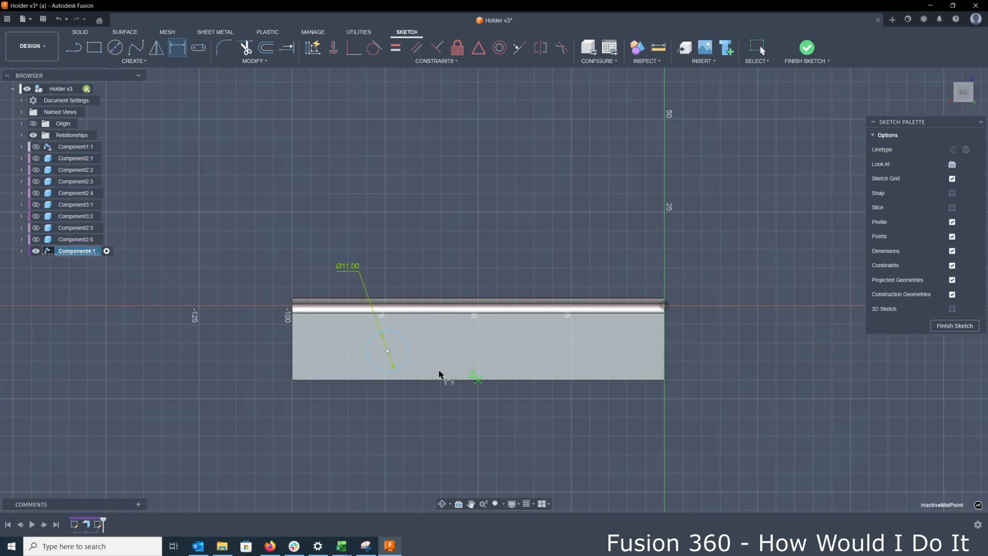
pyautogui.click(387, 351)
pyautogui.click(419, 427)
pyautogui.write('40')
pyautogui.press('Return')
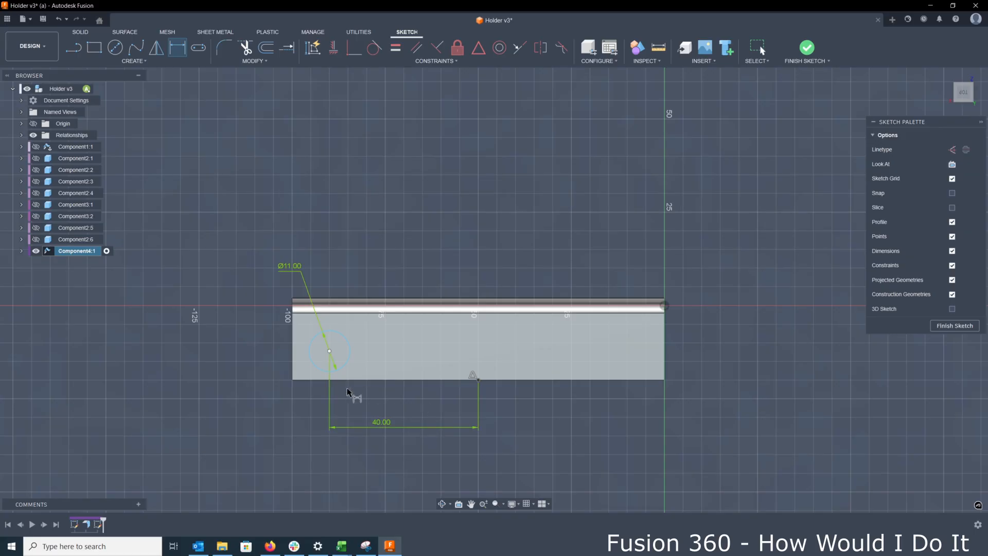
# - Dimension the circle's centre 10 mm from the flange's long free edge
pyautogui.click(303, 379)
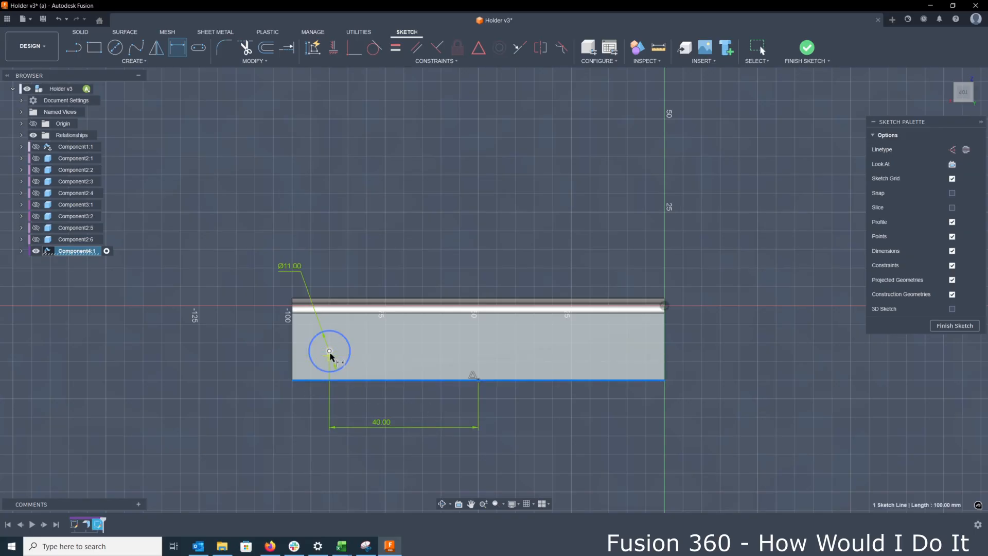
pyautogui.click(329, 352)
pyautogui.click(236, 382)
pyautogui.write('10')
pyautogui.press('Return')
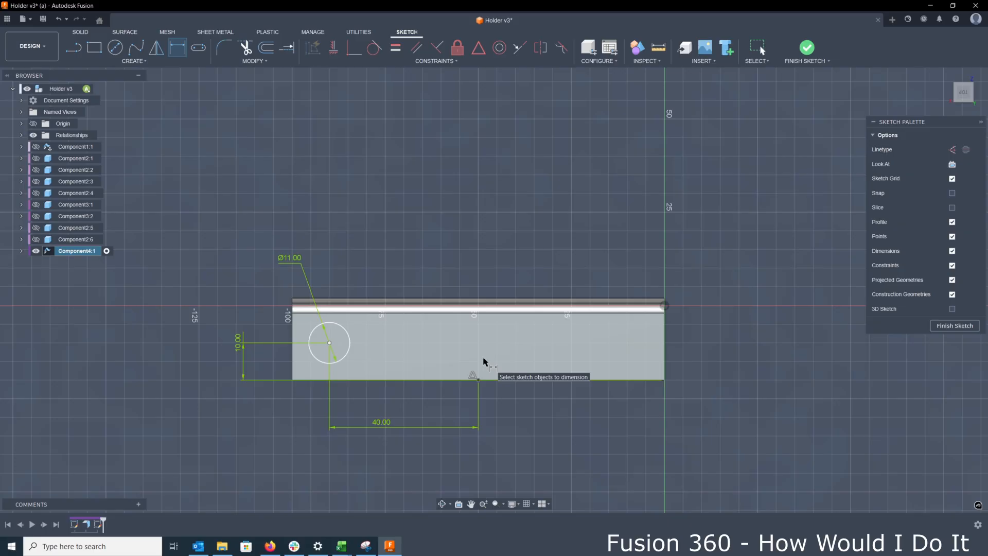
# - Draw a second circle towards the flange's other end and link its diameter to the first circle's 11 mm dimension
pyautogui.click(115, 47)
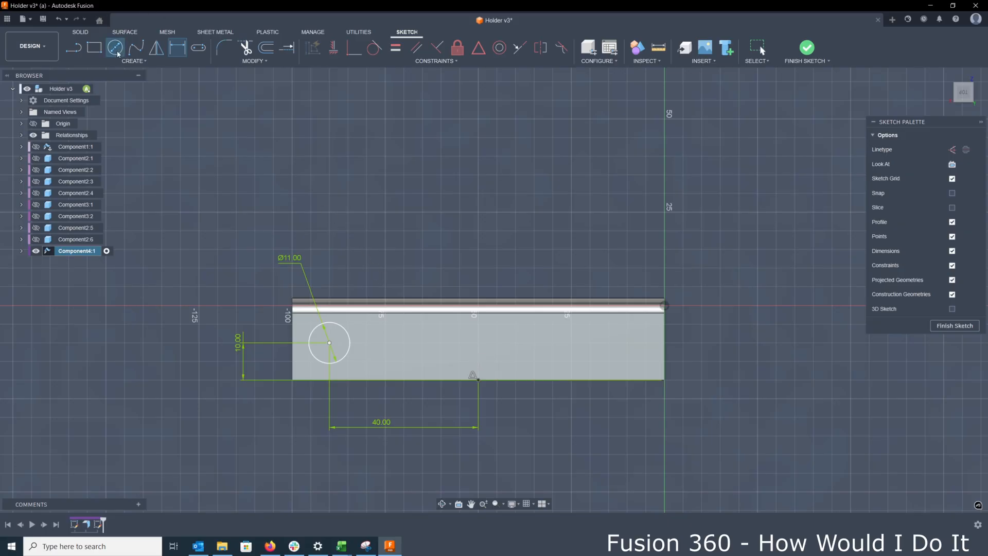
pyautogui.click(598, 237)
pyautogui.write('20')
pyautogui.press('Return')
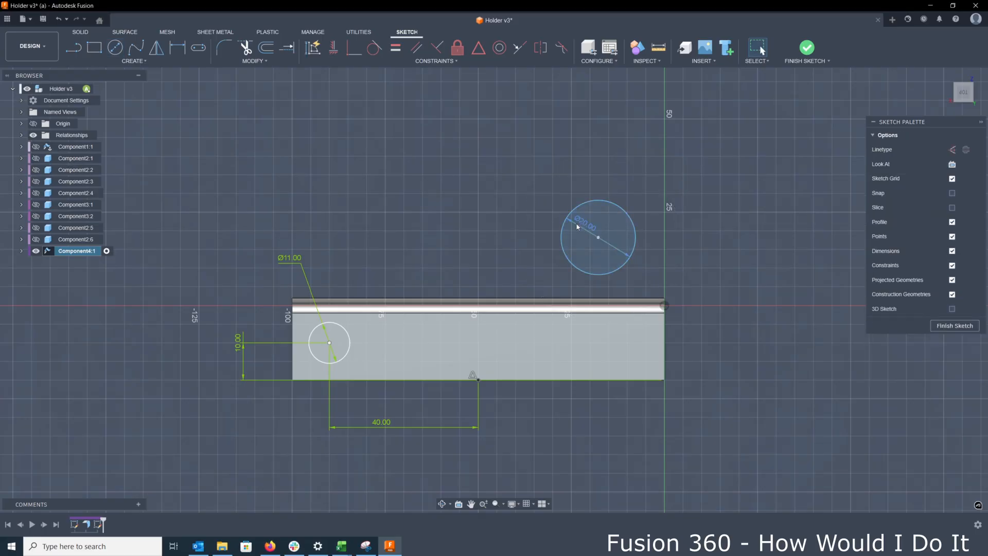
pyautogui.doubleClick(581, 227)
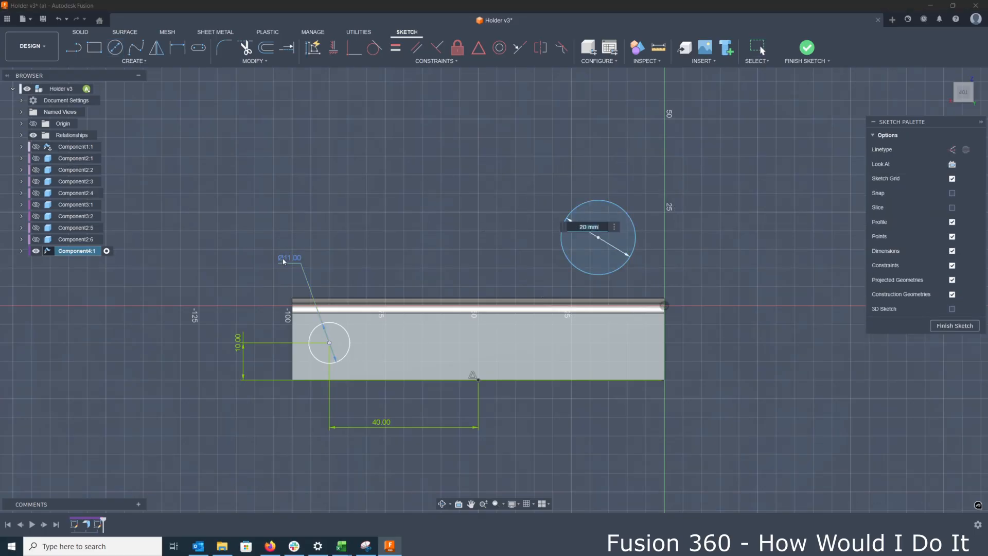
pyautogui.click(283, 263)
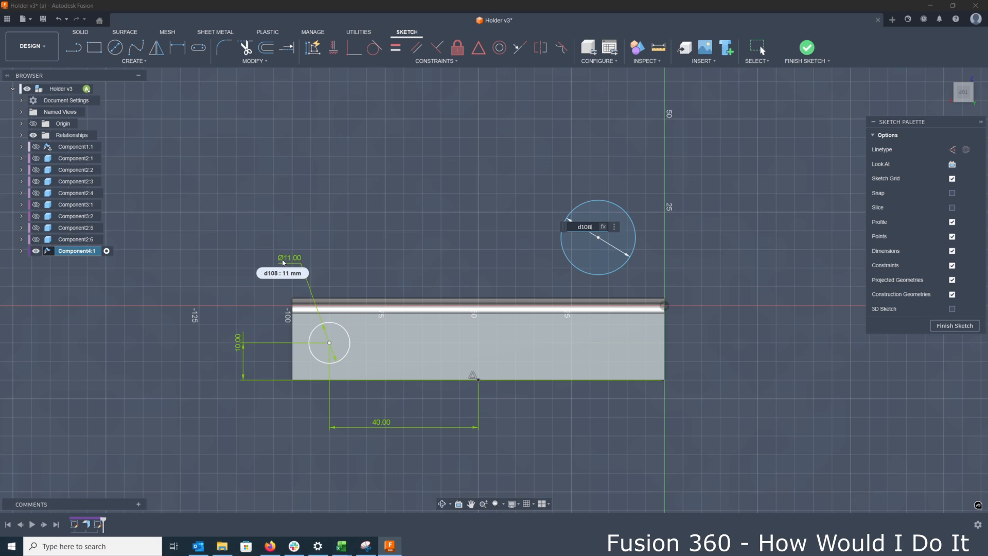
pyautogui.press('Return')
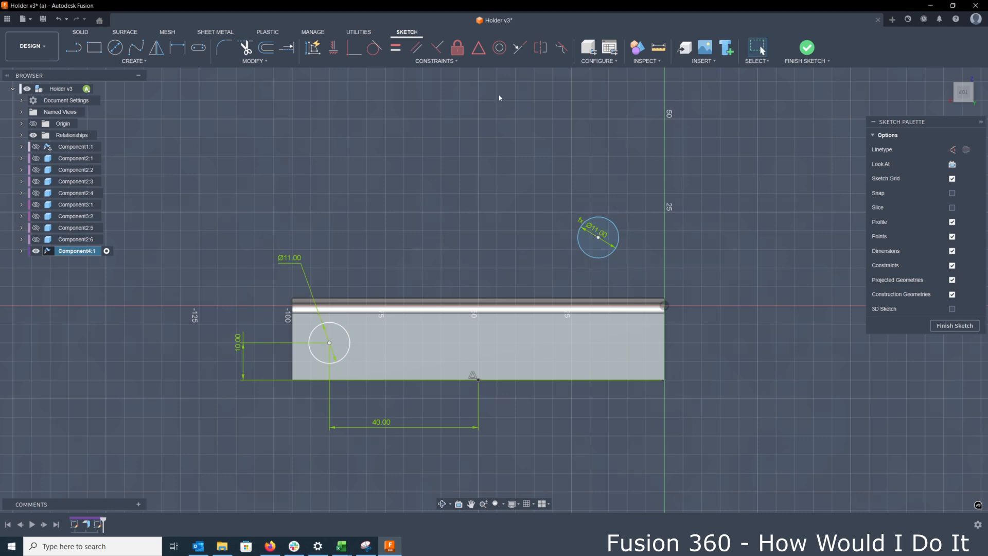
# - Align the second circle's centre with the first circle's centre using a Horizontal/Vertical constraint
pyautogui.click(329, 50)
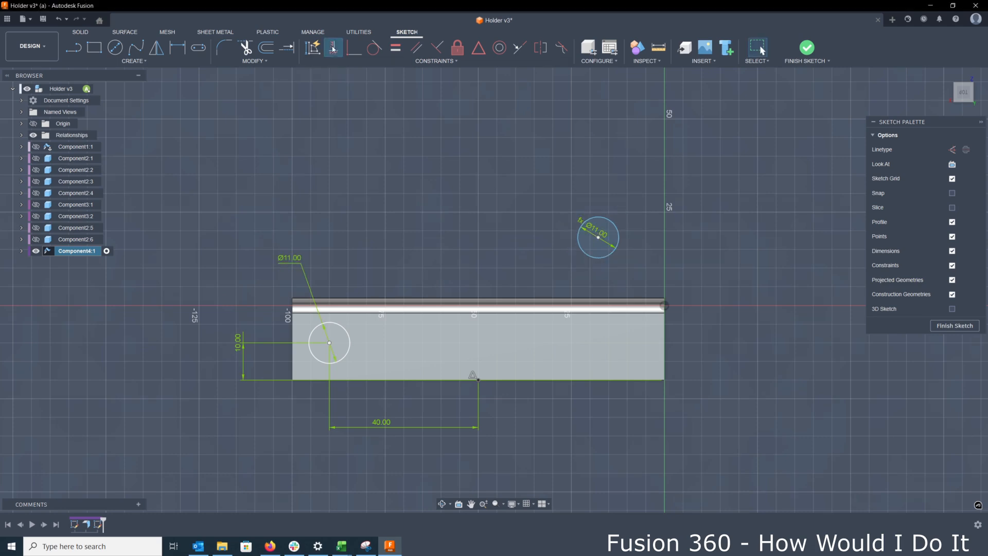
pyautogui.click(596, 238)
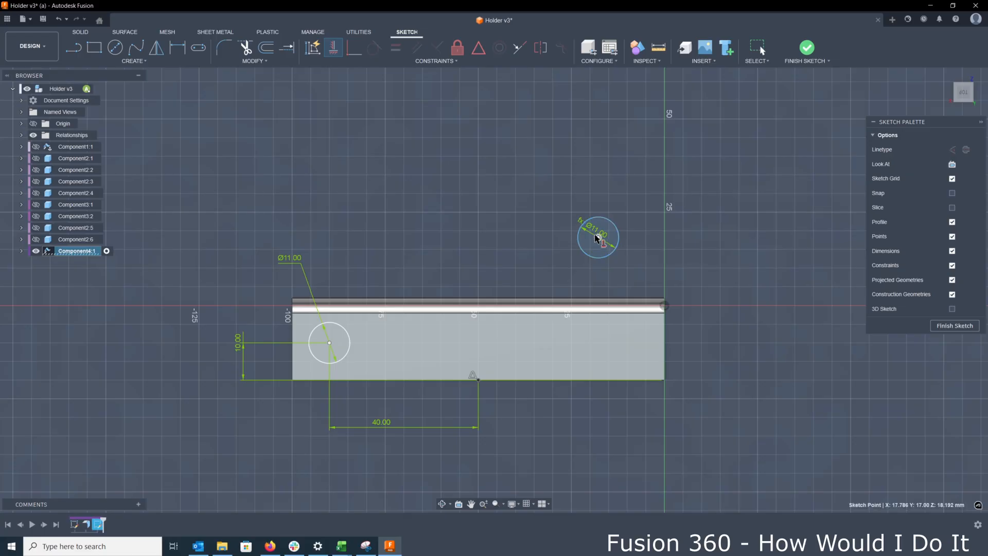
pyautogui.click(329, 343)
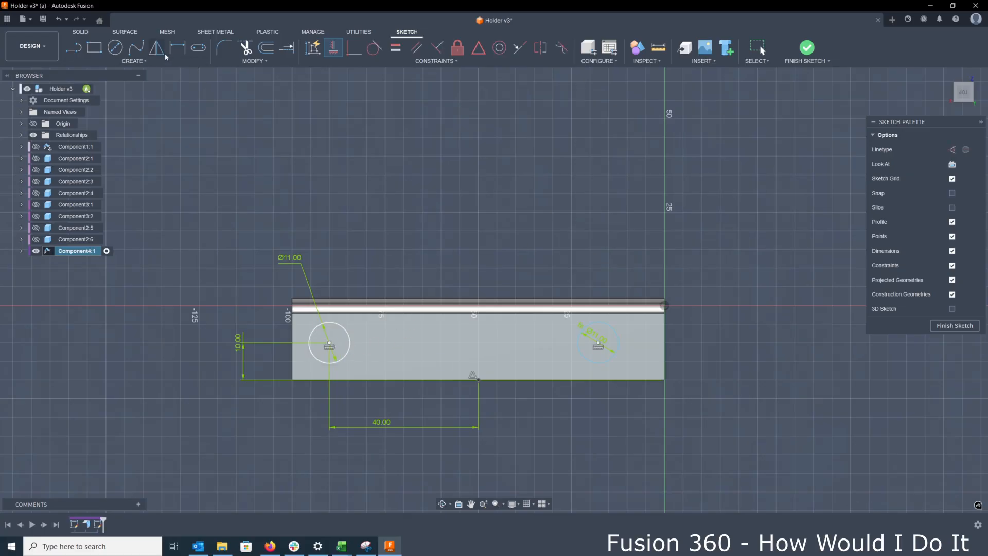
pyautogui.press('Escape')
# - Dimension the second circle's centre from the edge midpoint, linked to the existing 40 mm dimension, and finish the sketch
pyautogui.click(178, 48)
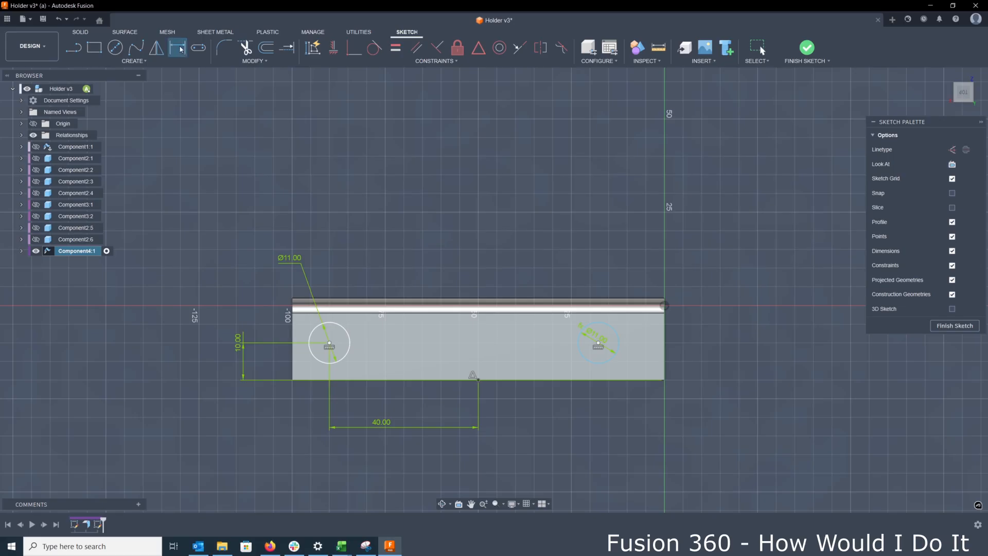
pyautogui.click(598, 343)
pyautogui.click(479, 380)
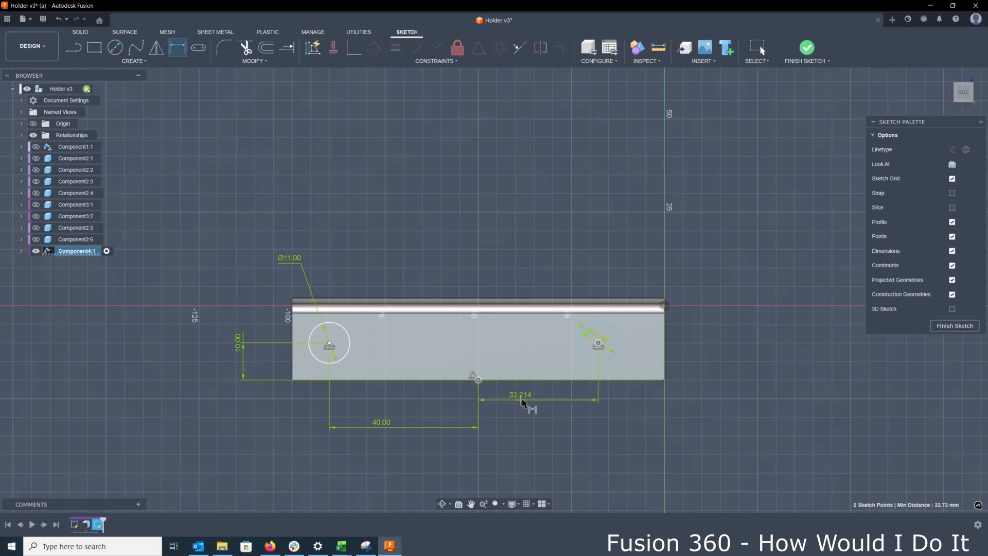
pyautogui.click(534, 412)
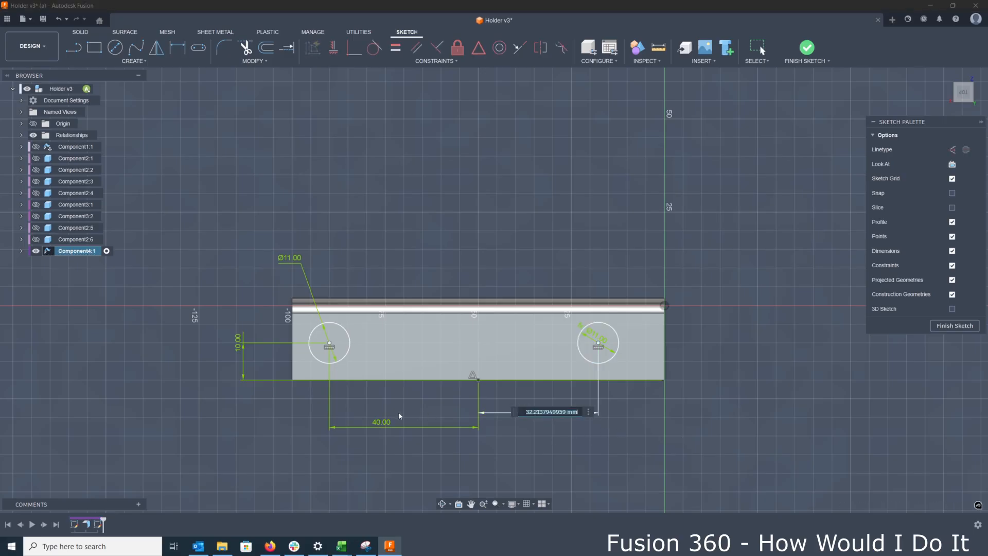
pyautogui.click(384, 423)
pyautogui.press('Return')
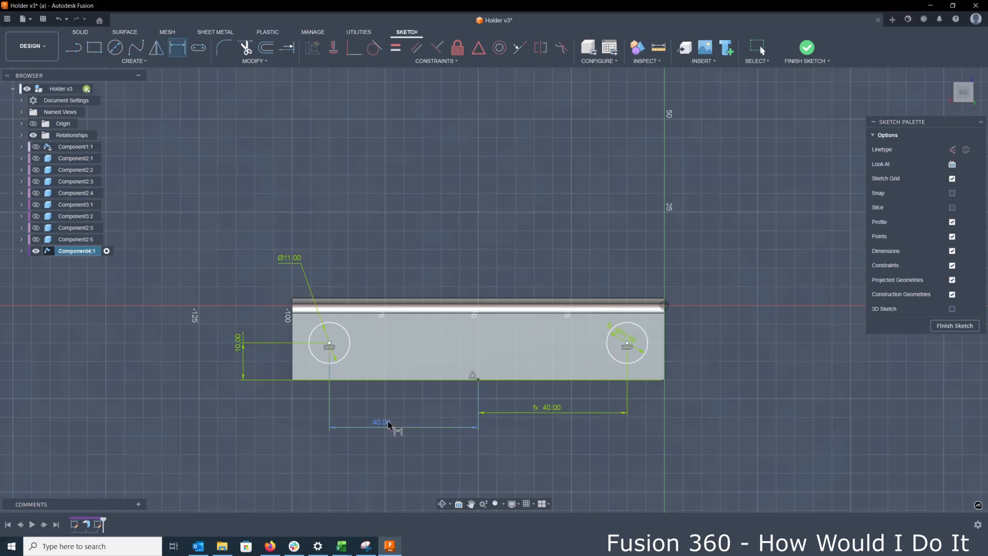
pyautogui.click(812, 50)
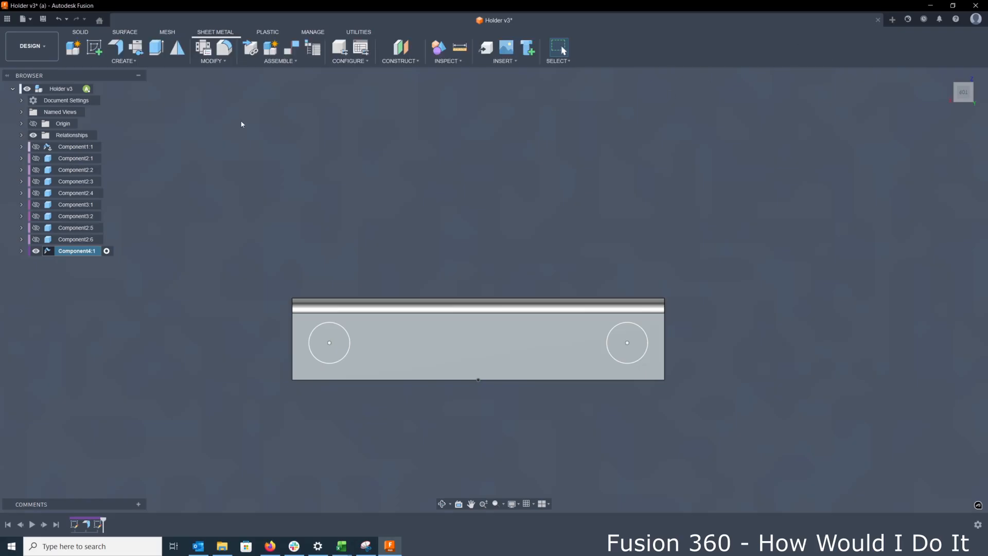
pyautogui.click(116, 50)
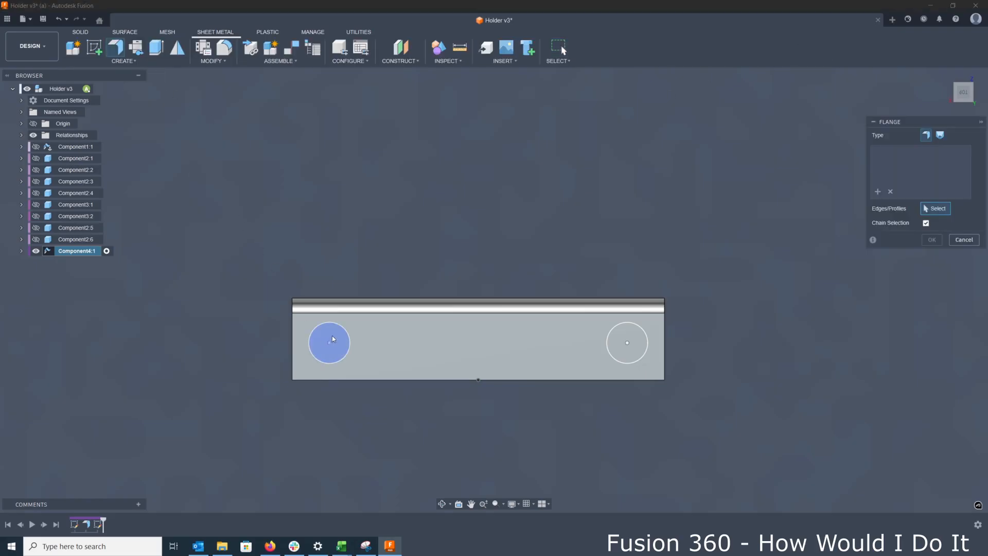
pyautogui.click(477, 363)
pyautogui.click(621, 353)
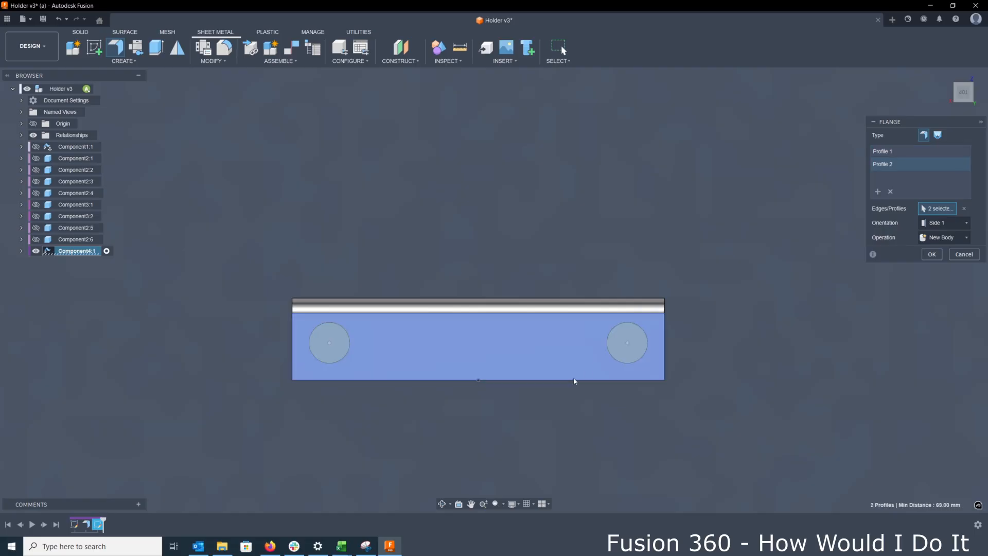
pyautogui.scroll(-2, 573, 380)
pyautogui.keyDown('shift'); pyautogui.moveTo(551, 386); pyautogui.dragTo(643, 309, button='middle'); pyautogui.keyUp('shift')
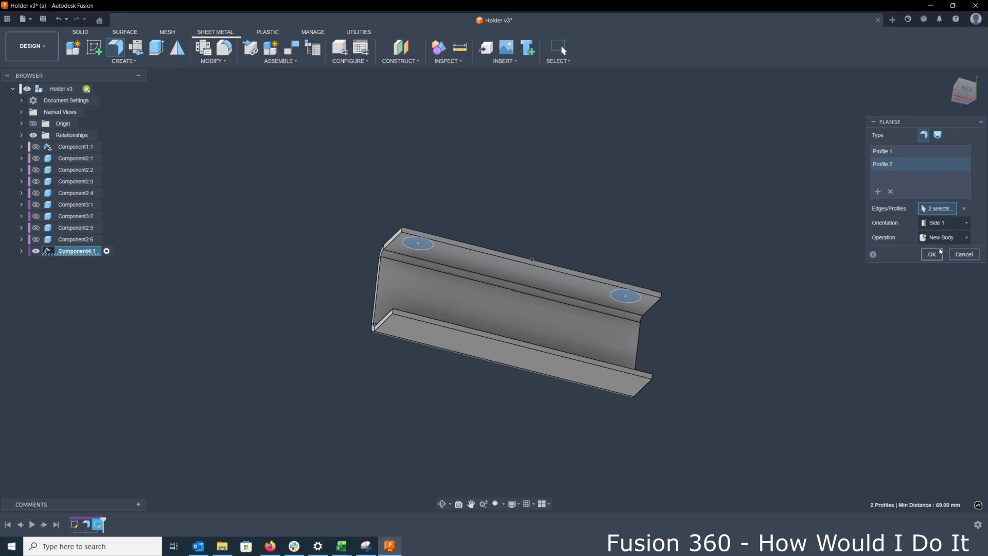
pyautogui.click(969, 260)
# - Extrude both circles as a cut, using the To Object extent up to the opposite flange's outer face
pyautogui.keyDown('shift'); pyautogui.moveTo(427, 204); pyautogui.dragTo(416, 232, button='middle'); pyautogui.keyUp('shift')
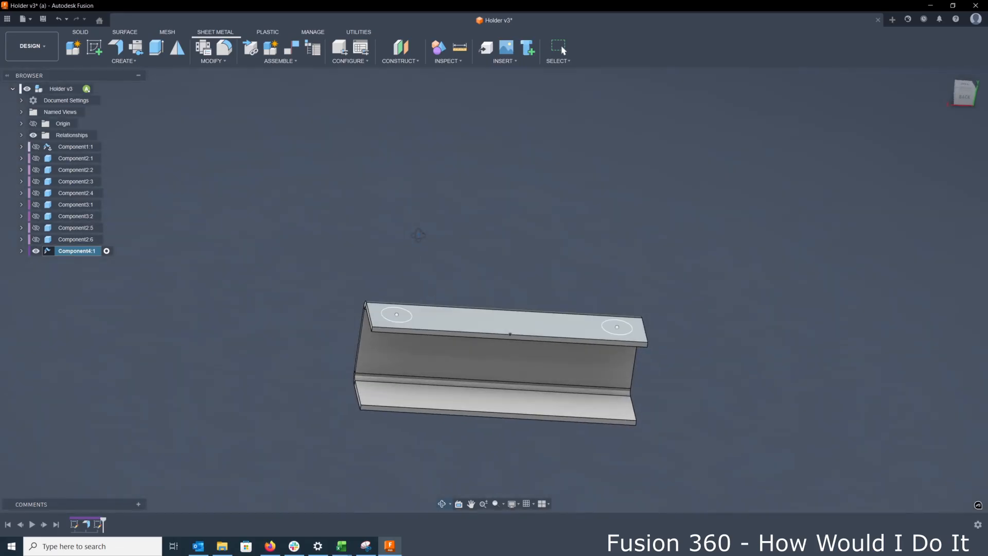
pyautogui.click(157, 48)
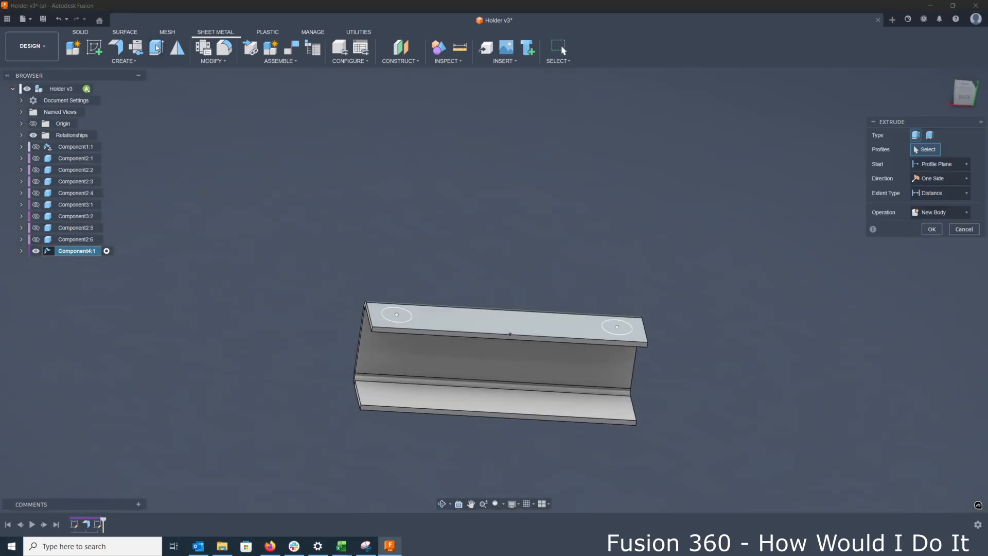
pyautogui.click(398, 314)
pyautogui.click(604, 333)
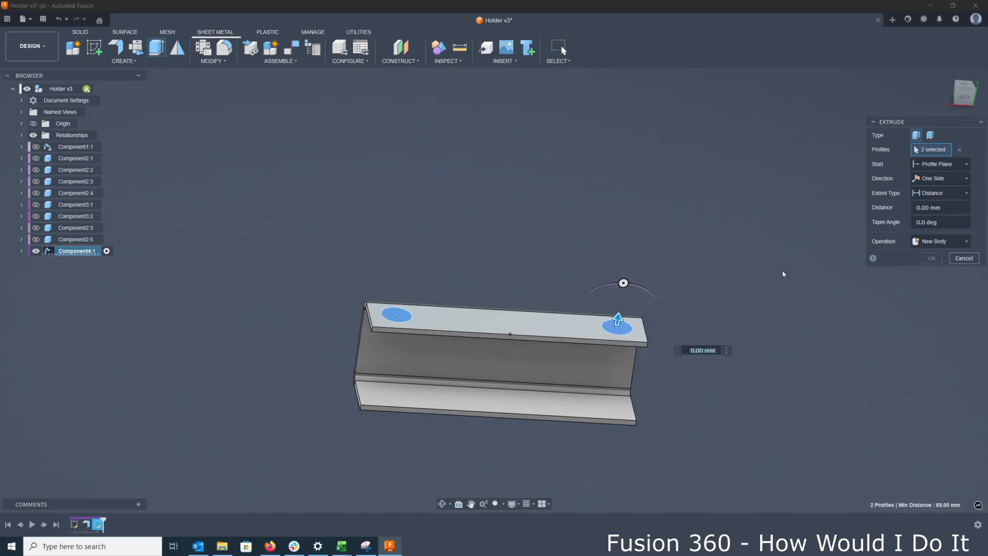
pyautogui.click(942, 193)
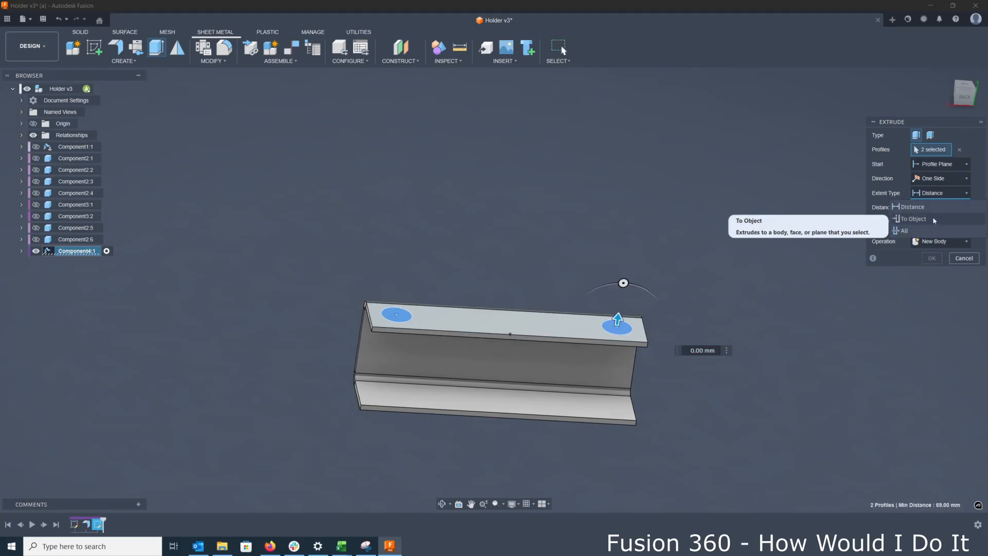
pyautogui.click(946, 220)
pyautogui.moveTo(631, 340)
pyautogui.keyDown('shift'); pyautogui.mouseDown(button='middle')
pyautogui.moveTo(627, 303)
pyautogui.moveTo(613, 339)
pyautogui.mouseUp(button='middle'); pyautogui.keyUp('shift')
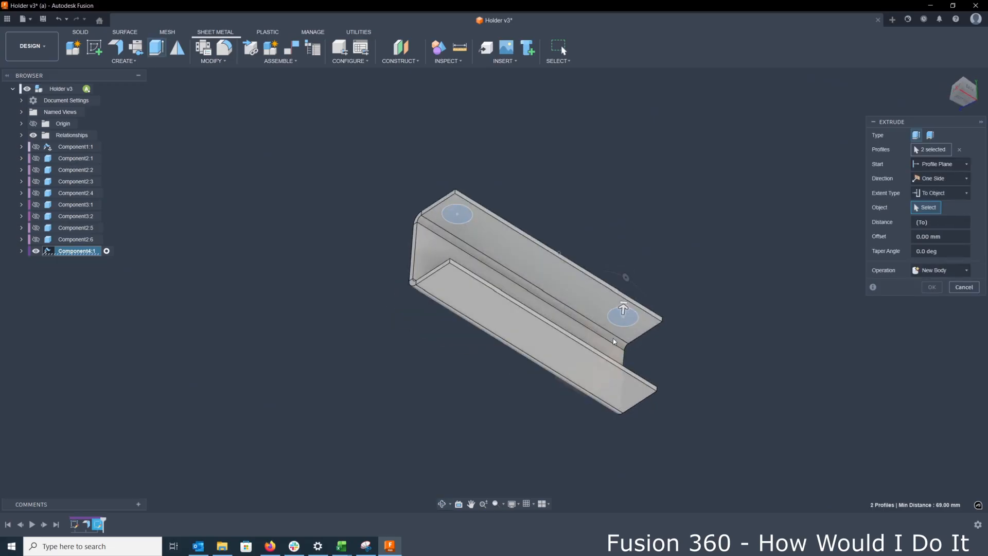
pyautogui.click(524, 325)
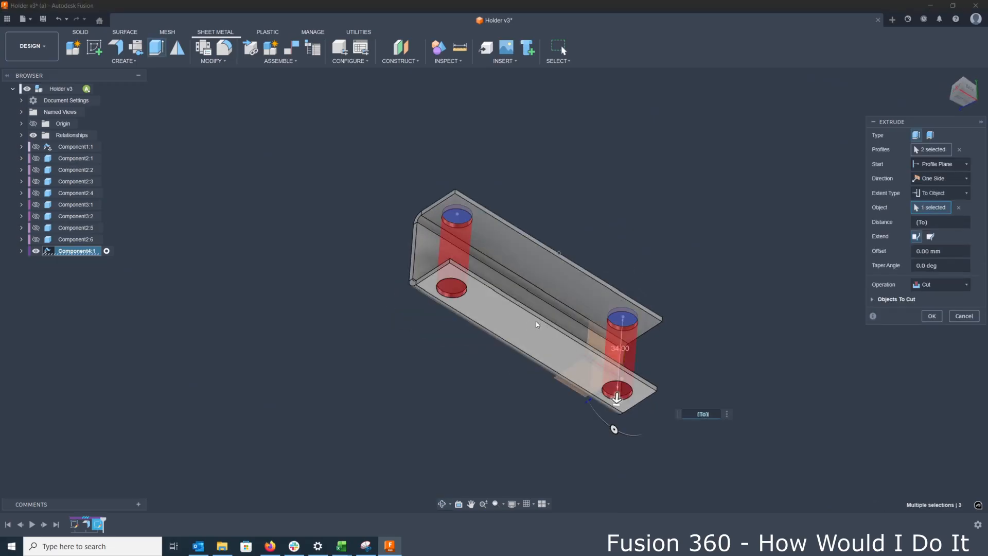
pyautogui.click(932, 317)
pyautogui.scroll(-4, 684, 344)
pyautogui.keyDown('shift'); pyautogui.moveTo(655, 341); pyautogui.dragTo(547, 358, button='middle'); pyautogui.keyUp('shift')
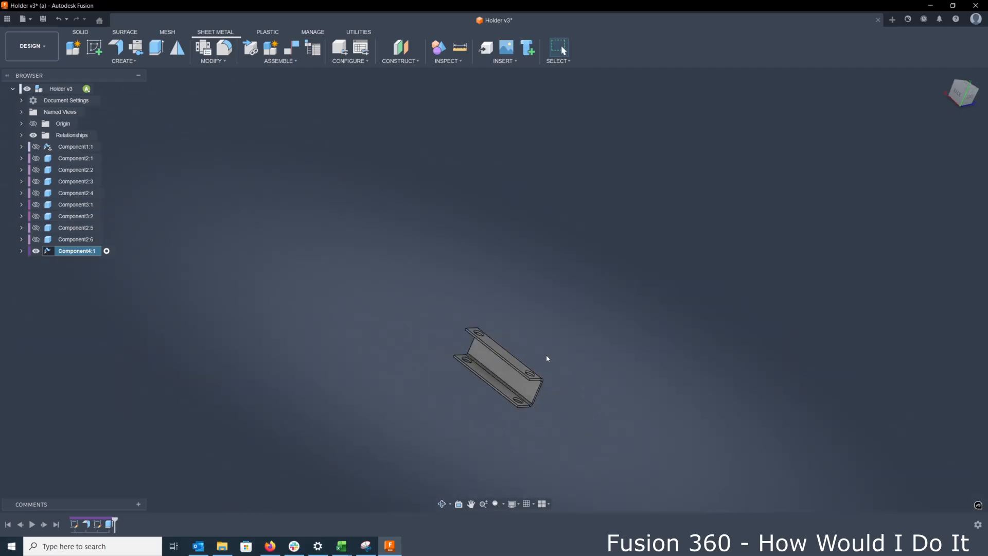
pyautogui.scroll(-5, 548, 354)
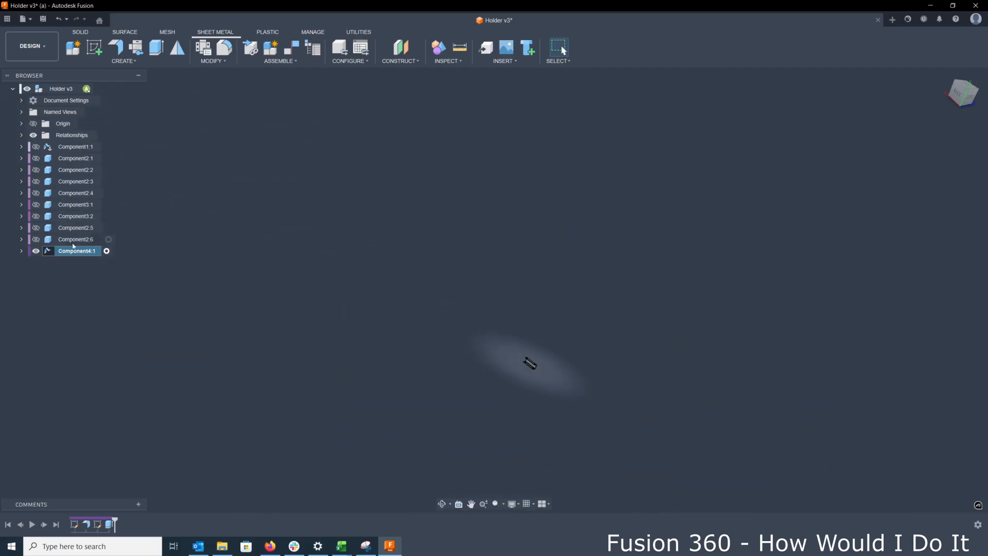
pyautogui.middleClick(382, 274)
pyautogui.middleClick(382, 274)
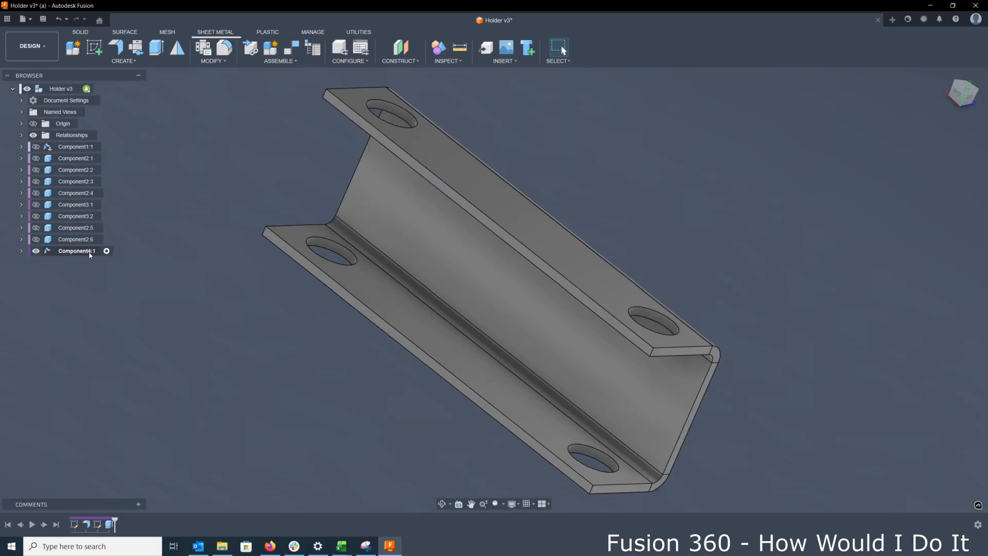
# - Turn off isolation of the end bracket component to bring back the rest of the holder assembly
pyautogui.rightClick(89, 252)
pyautogui.click(116, 375)
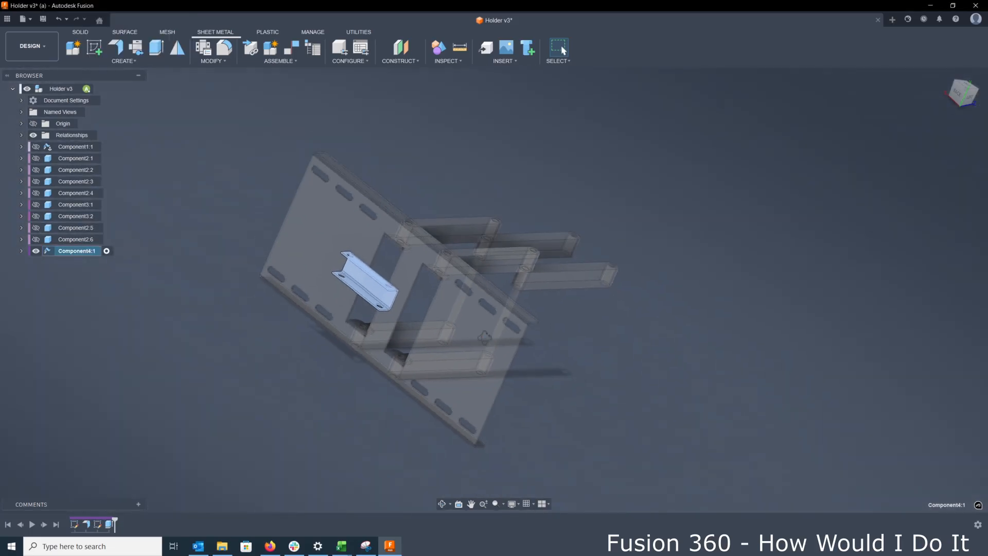
pyautogui.keyDown('shift'); pyautogui.moveTo(484, 337); pyautogui.dragTo(392, 329, button='middle'); pyautogui.keyUp('shift')
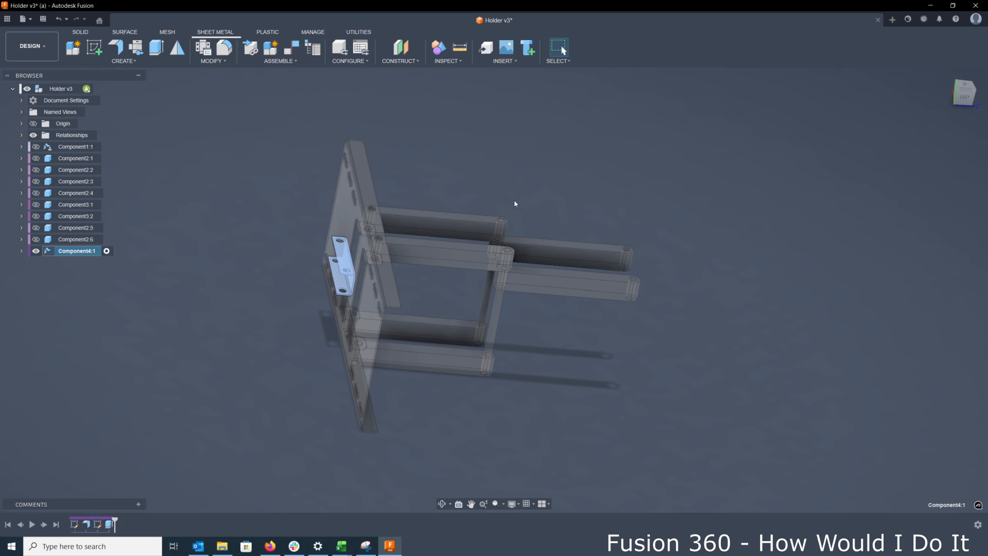
pyautogui.click(535, 189)
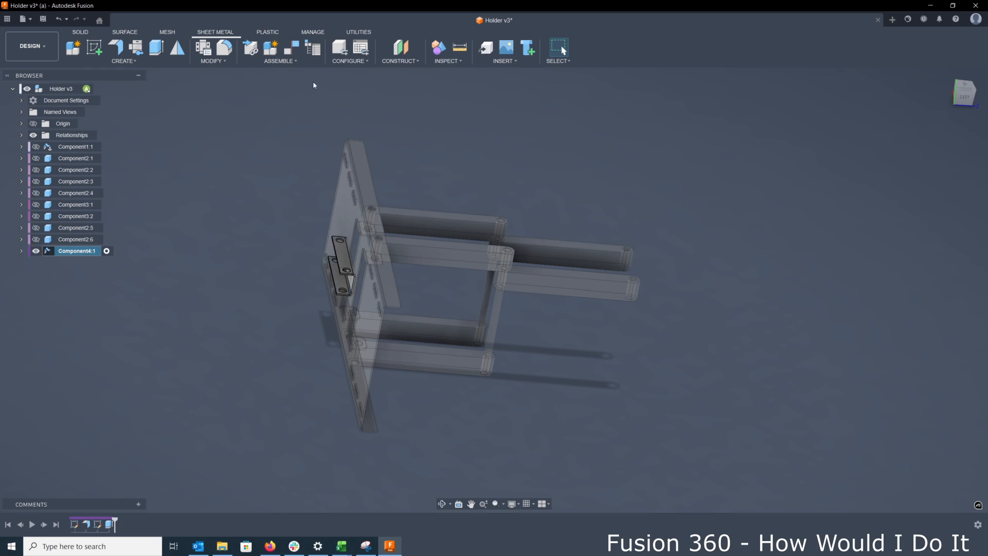
pyautogui.click(282, 60)
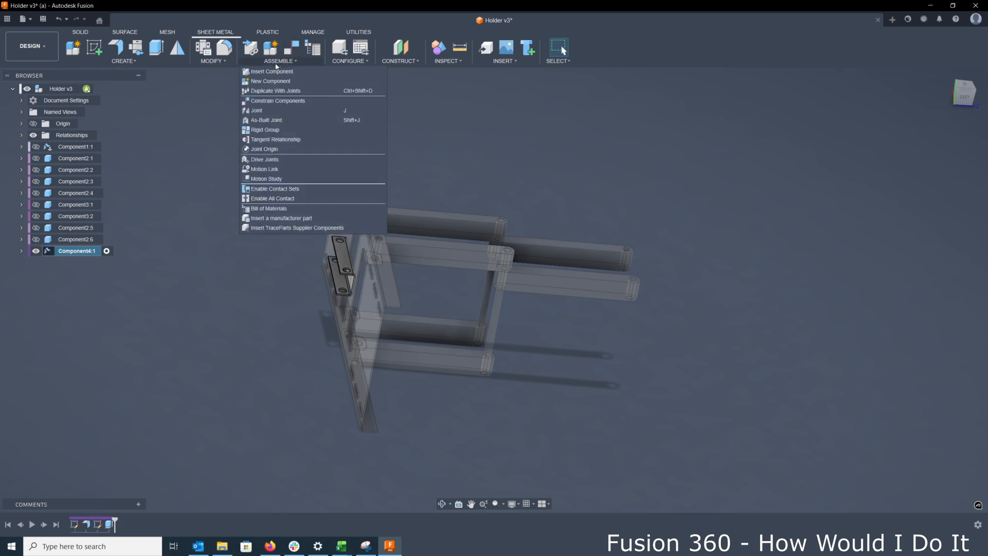
pyautogui.click(270, 93)
pyautogui.keyDown('shift'); pyautogui.moveTo(260, 155); pyautogui.dragTo(322, 154, button='middle'); pyautogui.keyUp('shift')
pyautogui.scroll(3, 364, 244)
pyautogui.scroll(5, 373, 264)
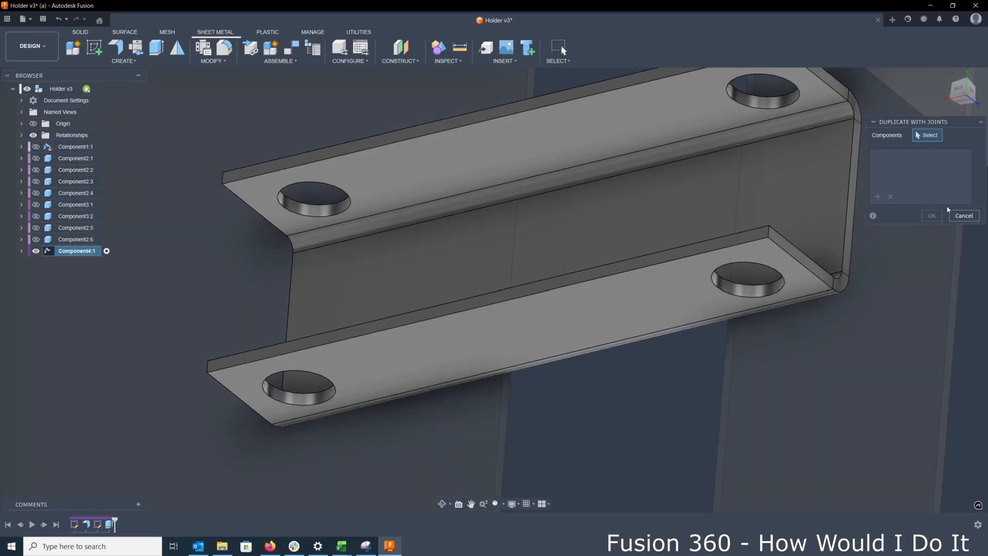
pyautogui.click(964, 215)
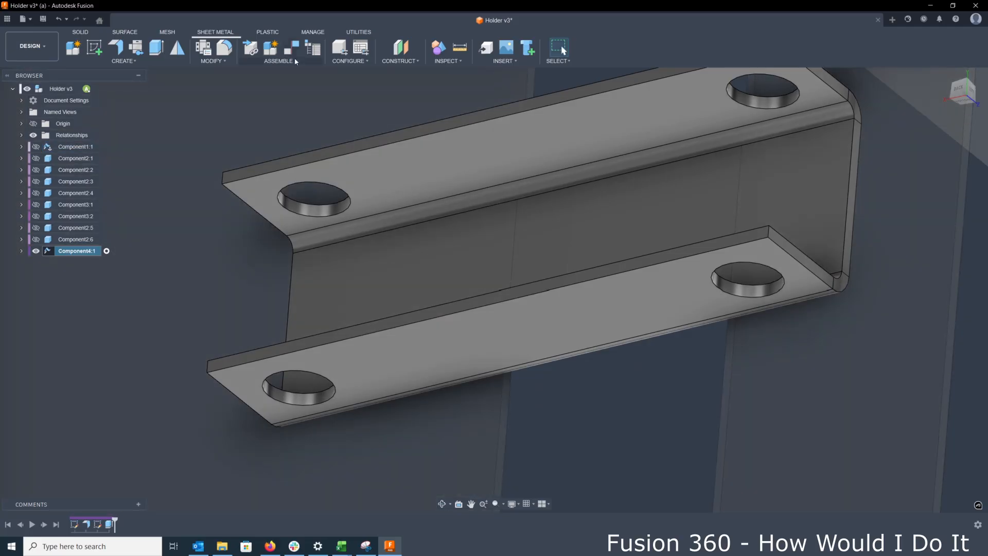
# - Create a joint placing one of the end bracket's flange holes on the hole at the free end of an outer arm
pyautogui.click(279, 61)
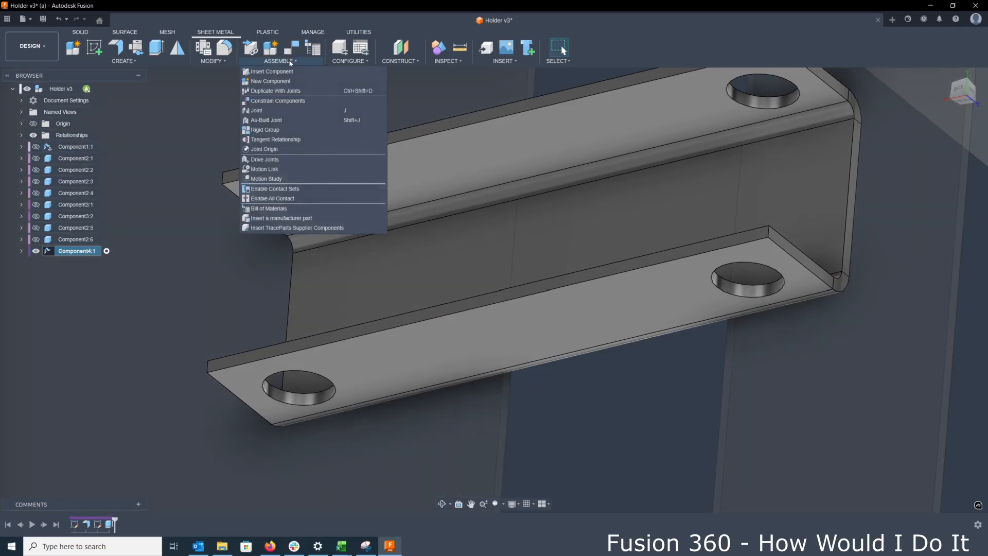
pyautogui.click(267, 110)
pyautogui.click(372, 186)
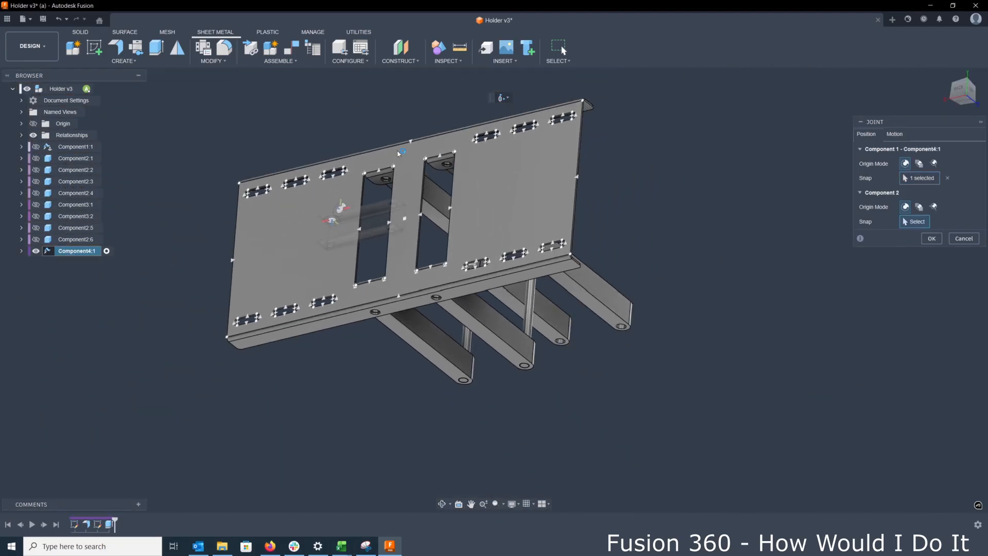
pyautogui.keyDown('shift'); pyautogui.moveTo(398, 150); pyautogui.dragTo(288, 257, button='middle'); pyautogui.keyUp('shift')
pyautogui.scroll(4, 655, 319)
pyautogui.scroll(5, 655, 405)
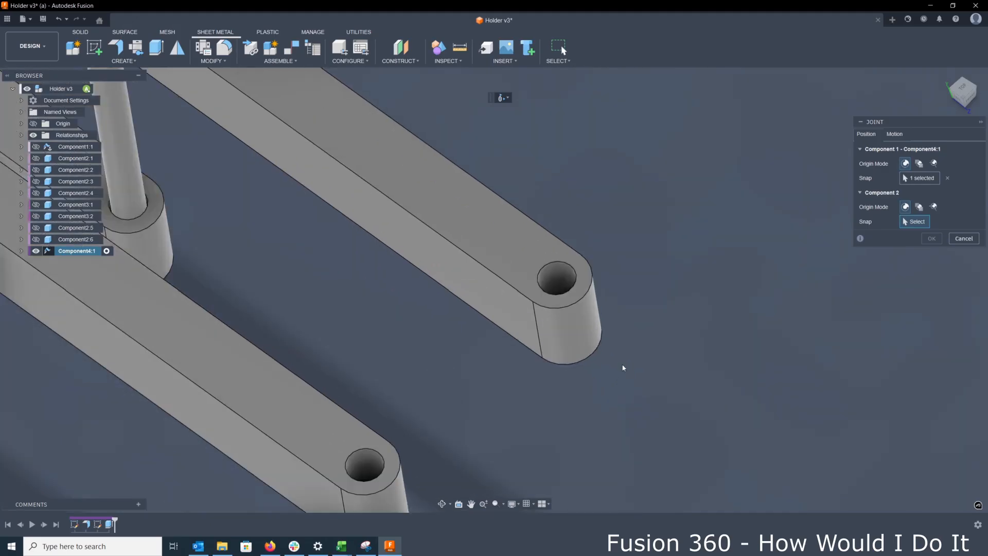
pyautogui.click(563, 230)
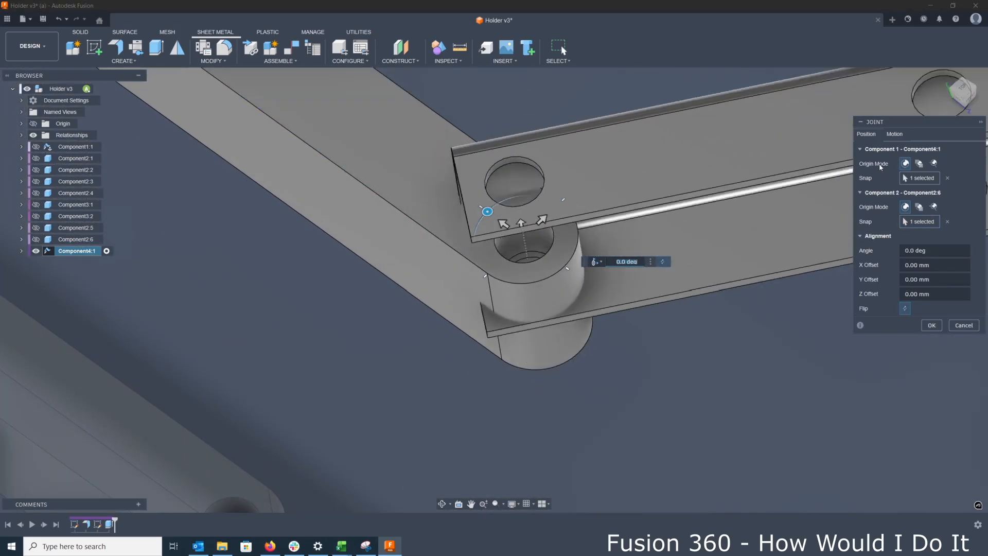
pyautogui.scroll(-3, 561, 316)
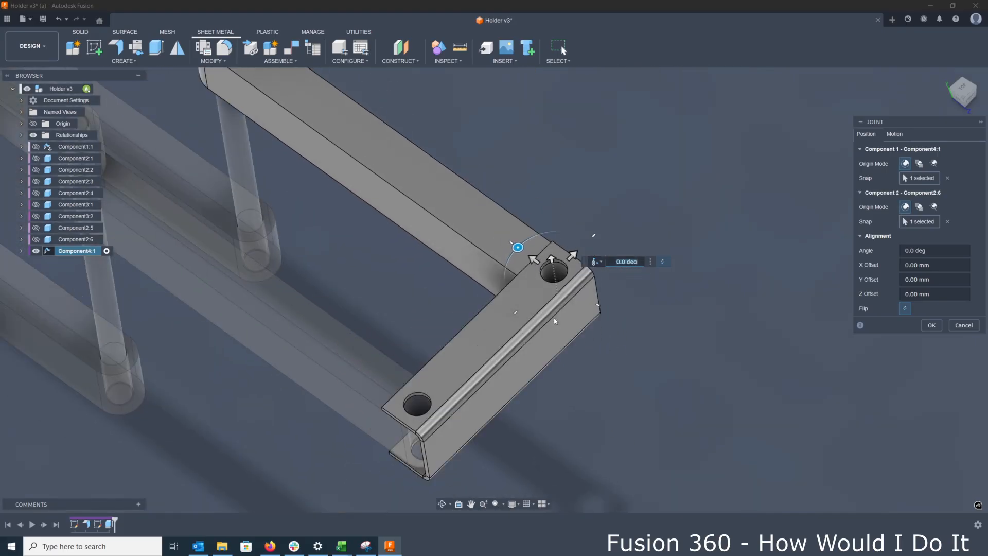
pyautogui.keyDown('shift'); pyautogui.moveTo(554, 317); pyautogui.dragTo(572, 257, button='middle'); pyautogui.keyUp('shift')
pyautogui.scroll(-2, 502, 291)
pyautogui.click(964, 96)
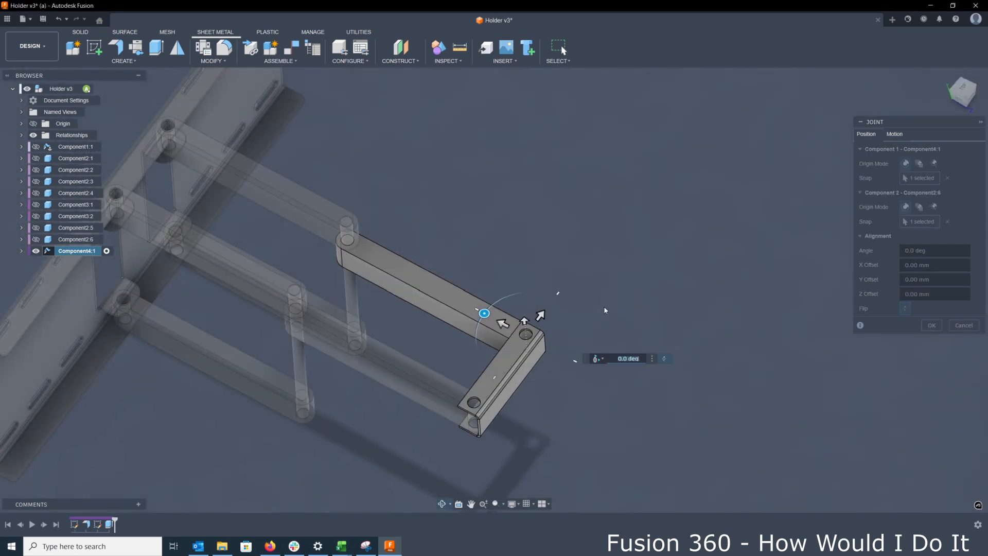
pyautogui.scroll(3, 494, 322)
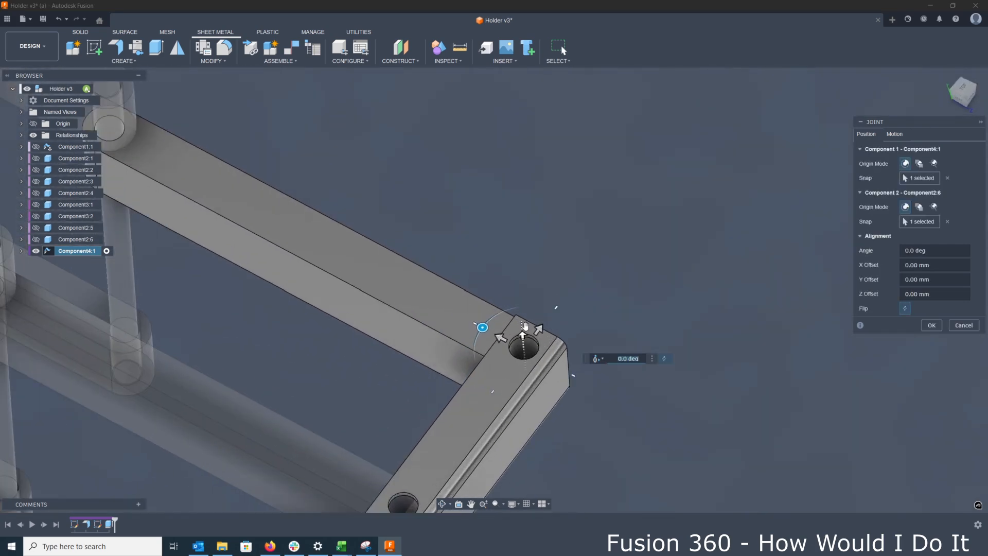
# - Keep the joint Cylindrical, limit its sliding motion to minimum -1 mm and maximum 1 mm, and swing the bracket outwards about the arm
pyautogui.click(897, 134)
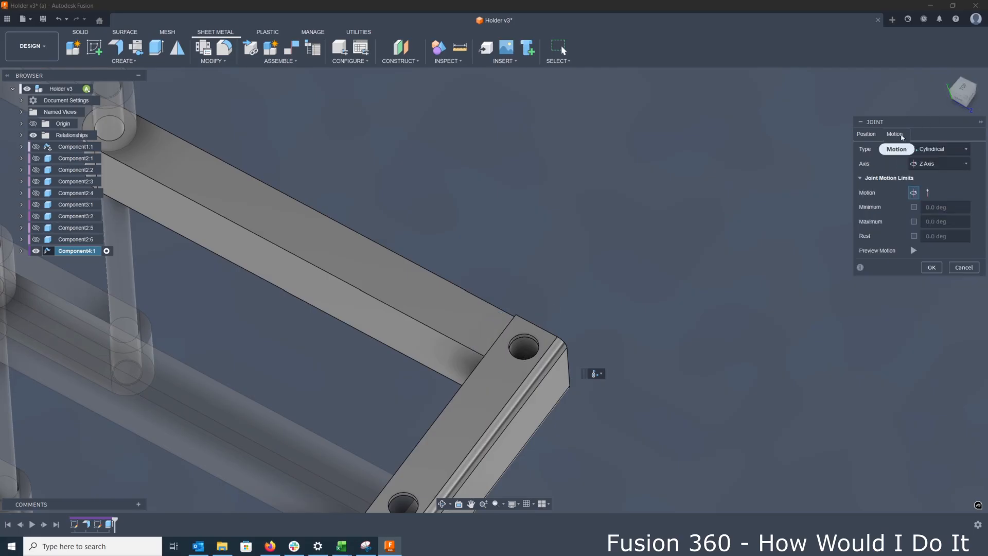
pyautogui.click(948, 150)
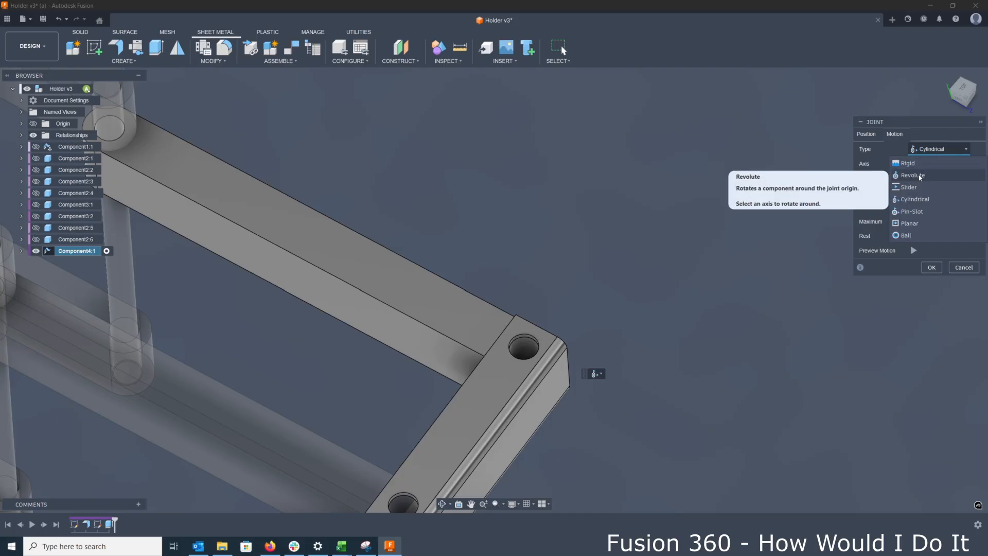
pyautogui.click(946, 150)
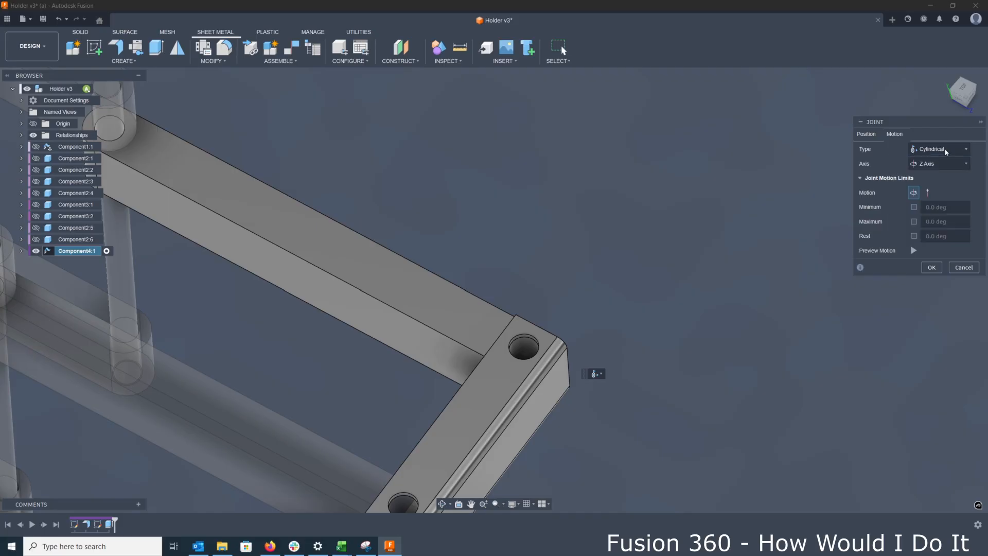
pyautogui.click(928, 192)
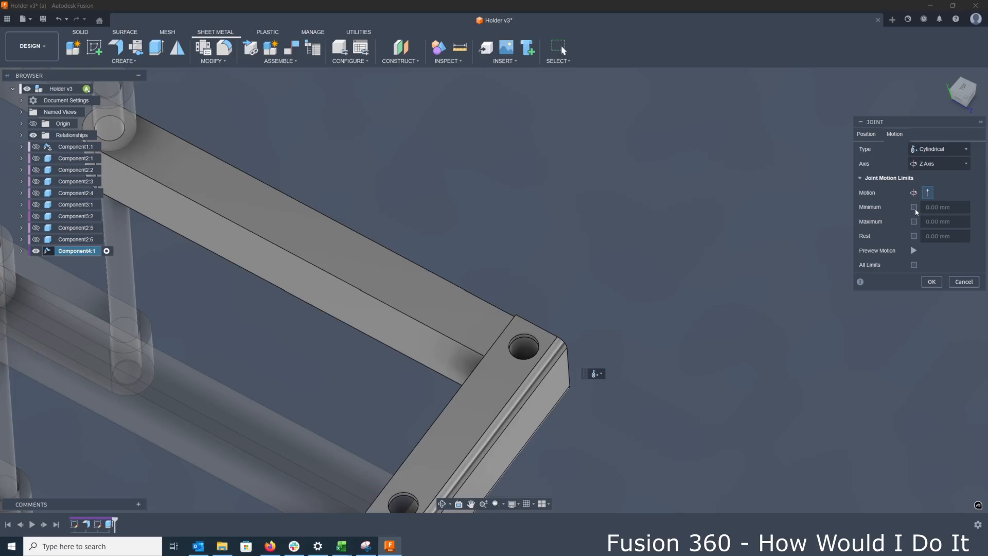
pyautogui.click(914, 207)
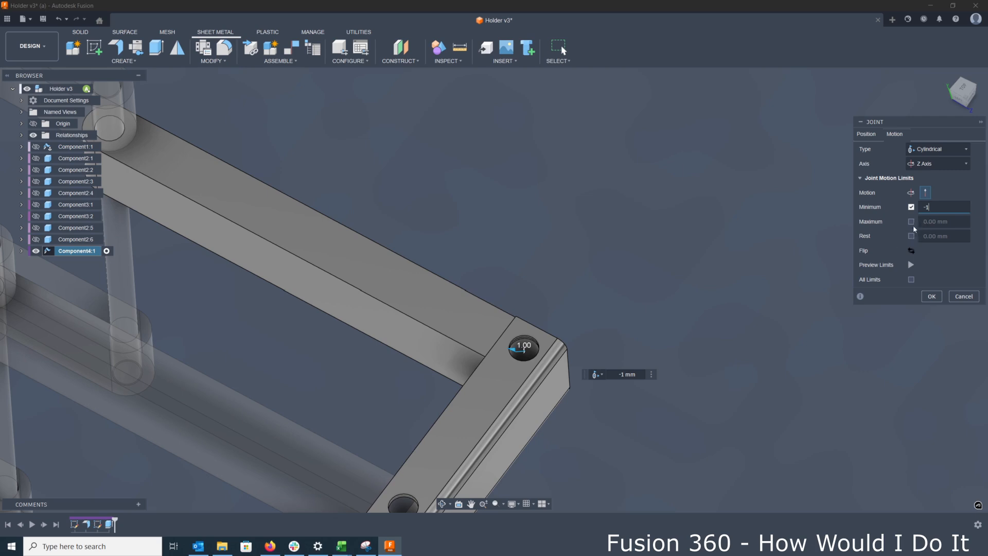
pyautogui.click(911, 222)
pyautogui.write('1')
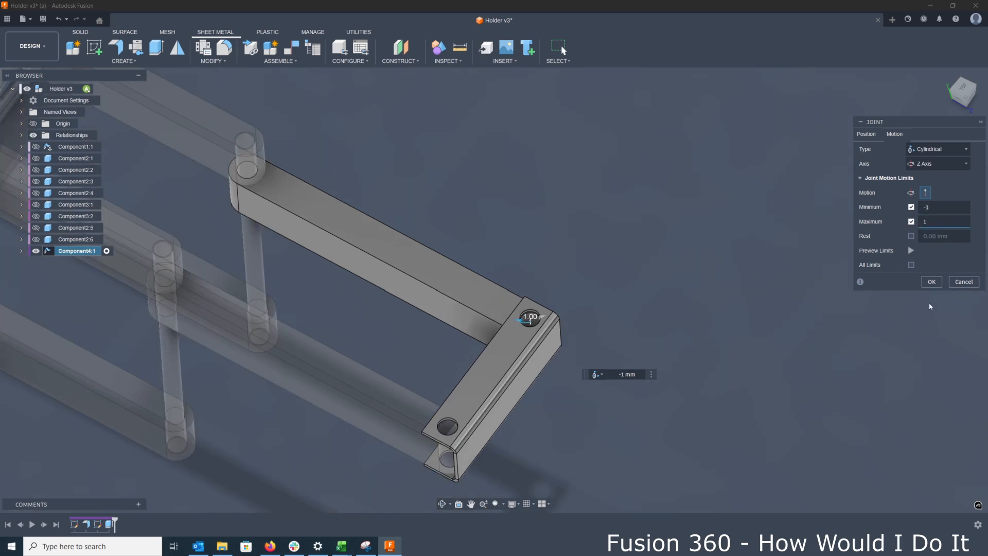
pyautogui.click(932, 281)
pyautogui.moveTo(530, 377); pyautogui.dragTo(628, 383)
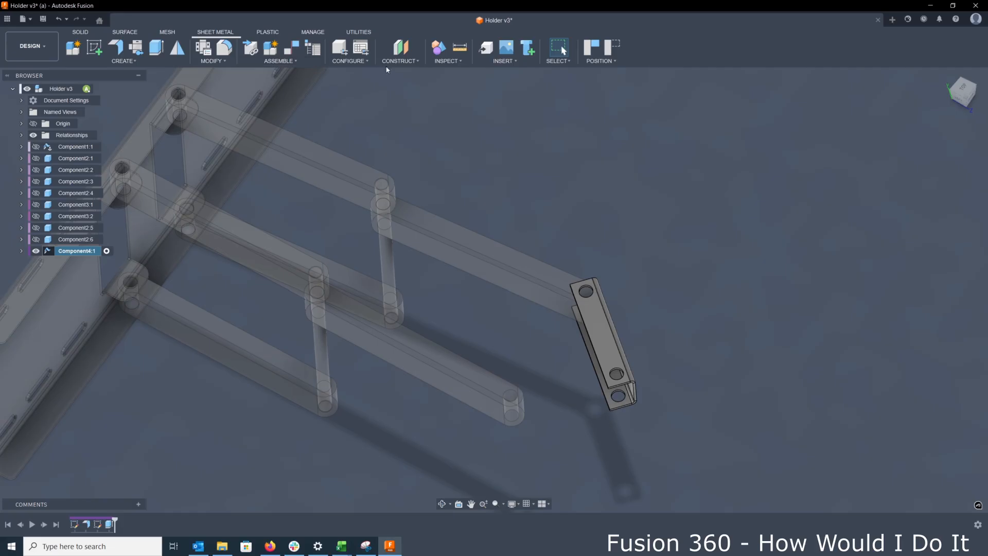
# - Create a second joint between the end bracket's remaining flange hole and the hole at the other outer arm's free end
pyautogui.click(273, 61)
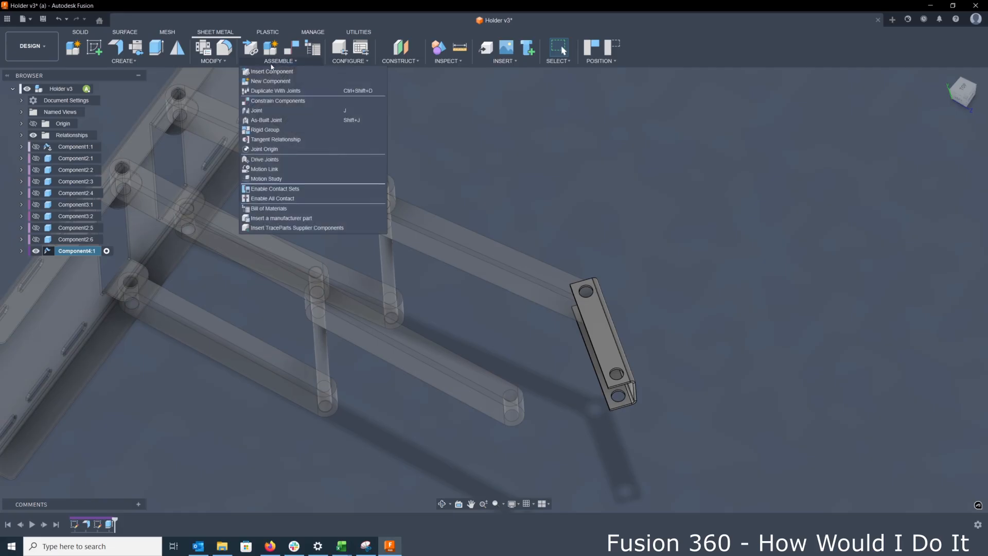
pyautogui.click(261, 113)
pyautogui.moveTo(419, 242); pyautogui.dragTo(463, 232, button='middle')
pyautogui.scroll(10, 643, 195)
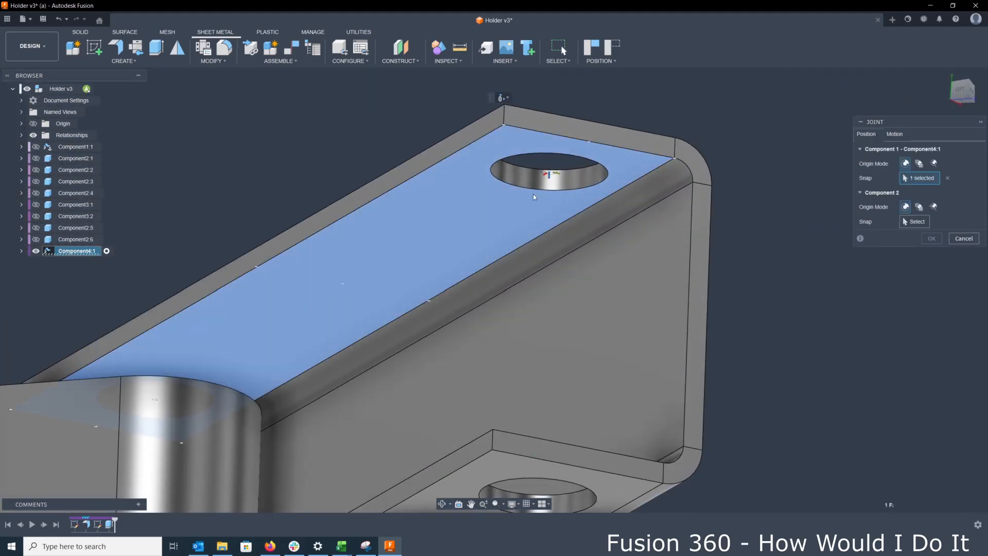
pyautogui.click(533, 193)
pyautogui.keyDown('shift'); pyautogui.moveTo(496, 195); pyautogui.dragTo(600, 91, button='middle'); pyautogui.keyUp('shift')
pyautogui.scroll(3, 544, 189)
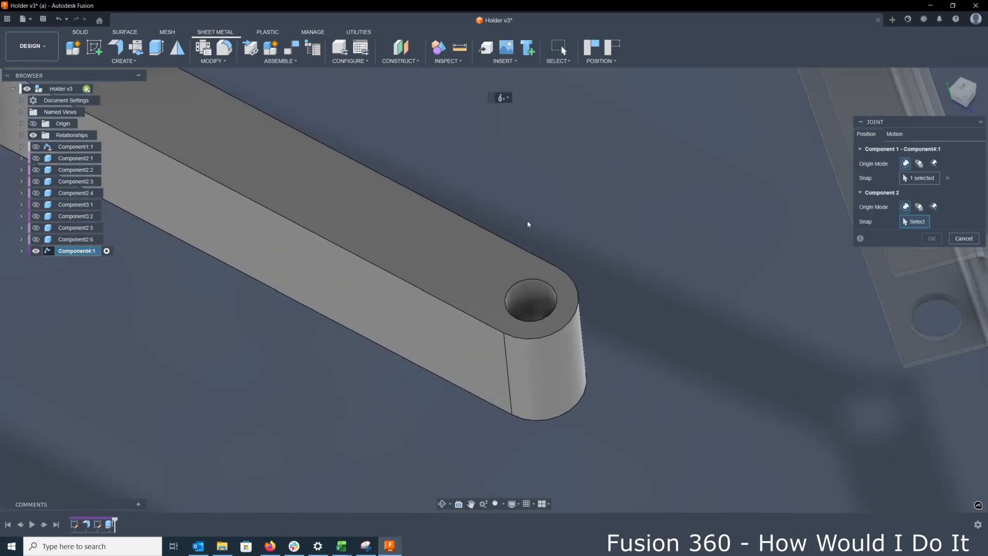
pyautogui.click(530, 299)
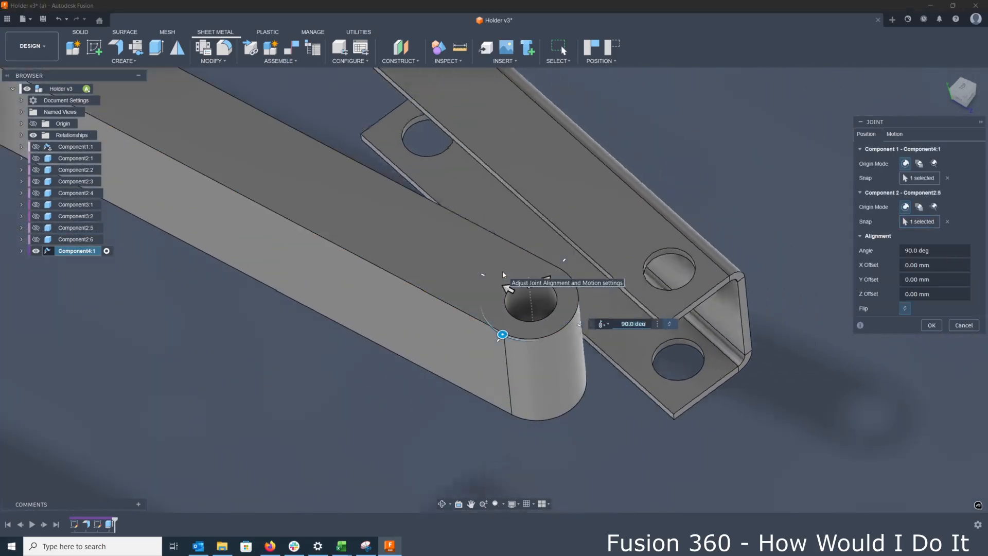
# - Limit the second cylindrical joint's sliding motion to minimum -1 mm and maximum 1 mm
pyautogui.click(895, 134)
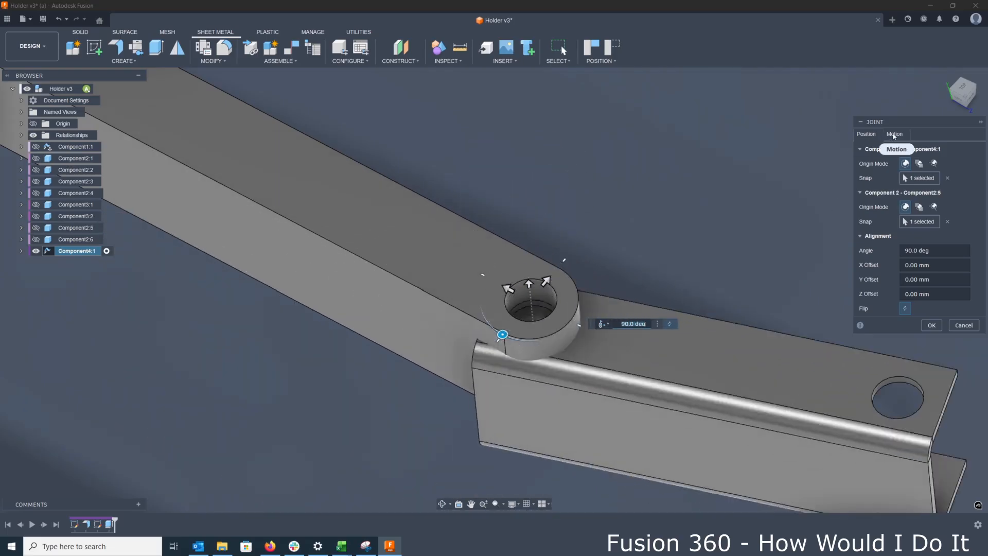
pyautogui.click(927, 192)
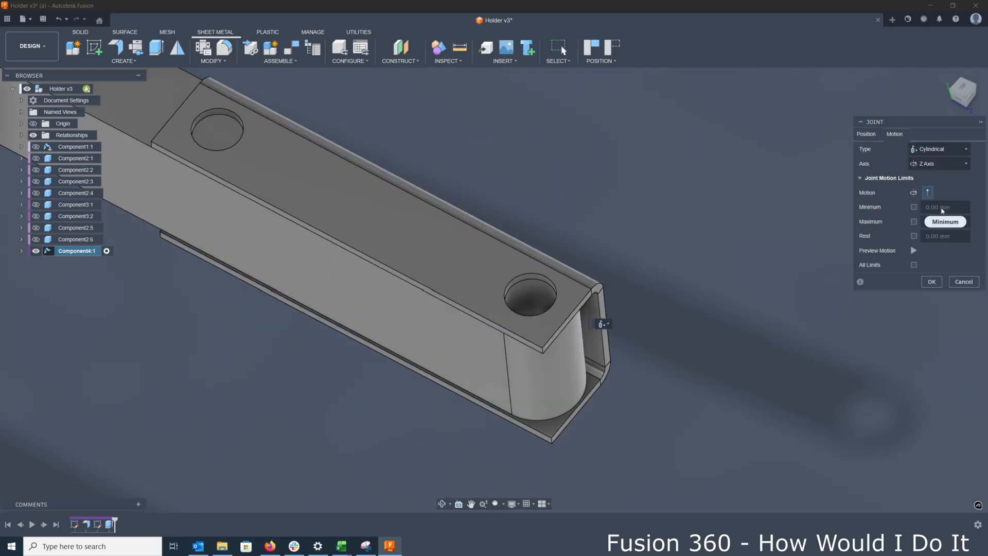
pyautogui.click(914, 207)
pyautogui.write('-1')
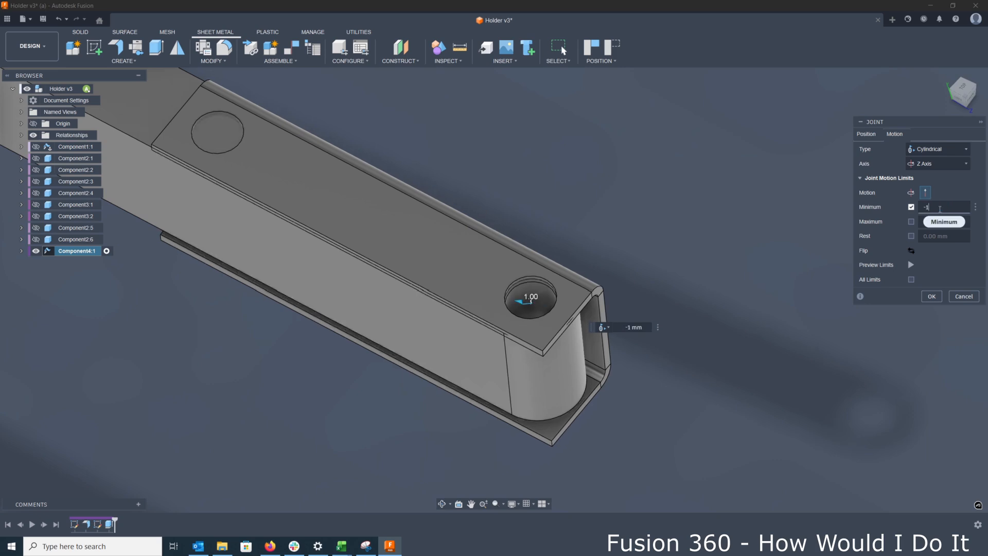
pyautogui.click(911, 221)
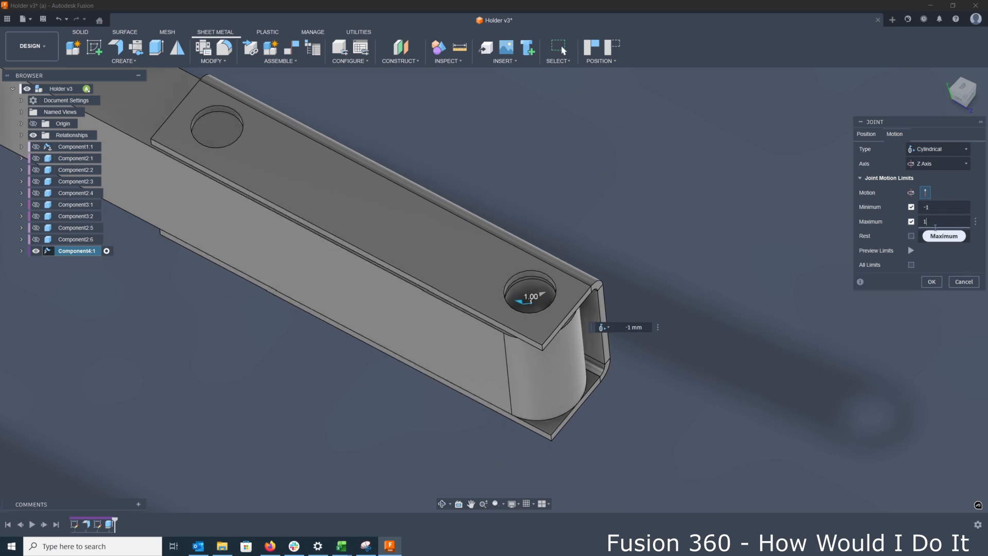
pyautogui.click(930, 282)
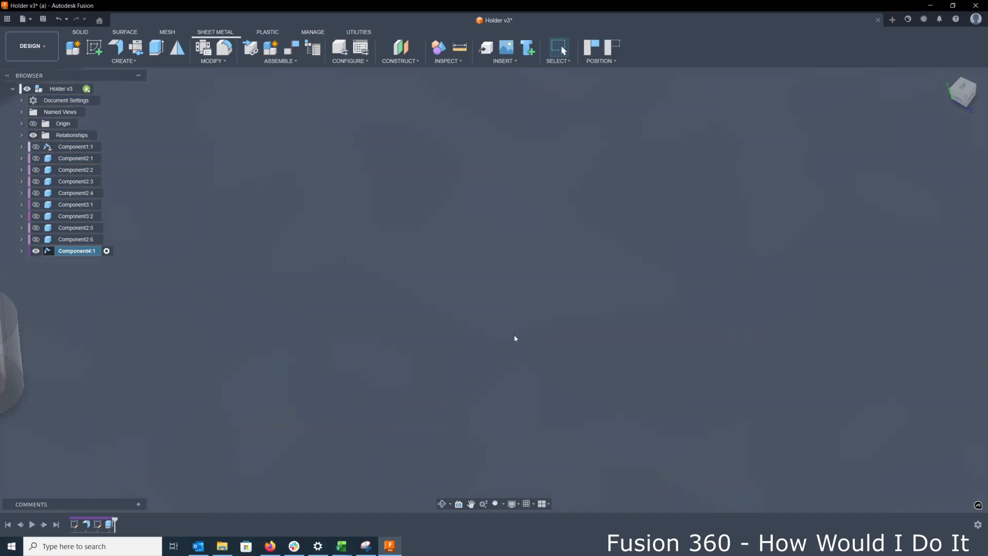
# - Activate the top-level Holder component
pyautogui.scroll(3, 548, 272)
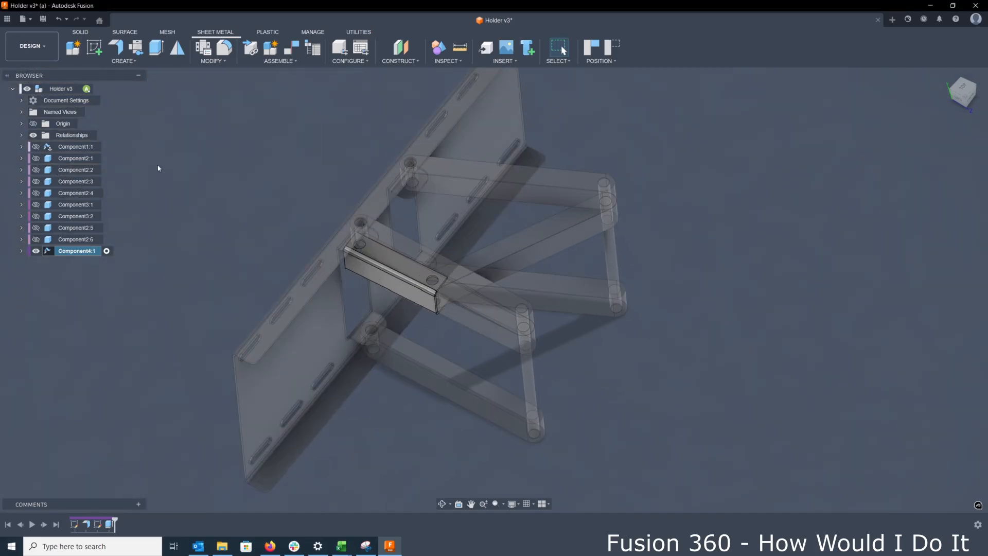
pyautogui.click(95, 88)
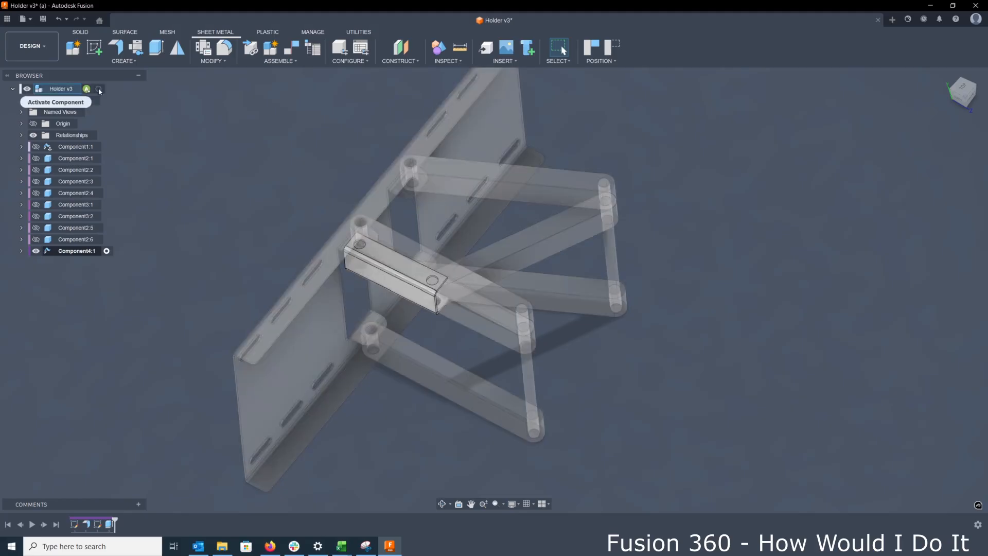
pyautogui.click(98, 89)
# - View the holder squarely from above and move the linked arms and end bracket to test the linkage's motion
pyautogui.keyDown('shift'); pyautogui.moveTo(508, 280); pyautogui.dragTo(619, 267, button='middle'); pyautogui.keyUp('shift')
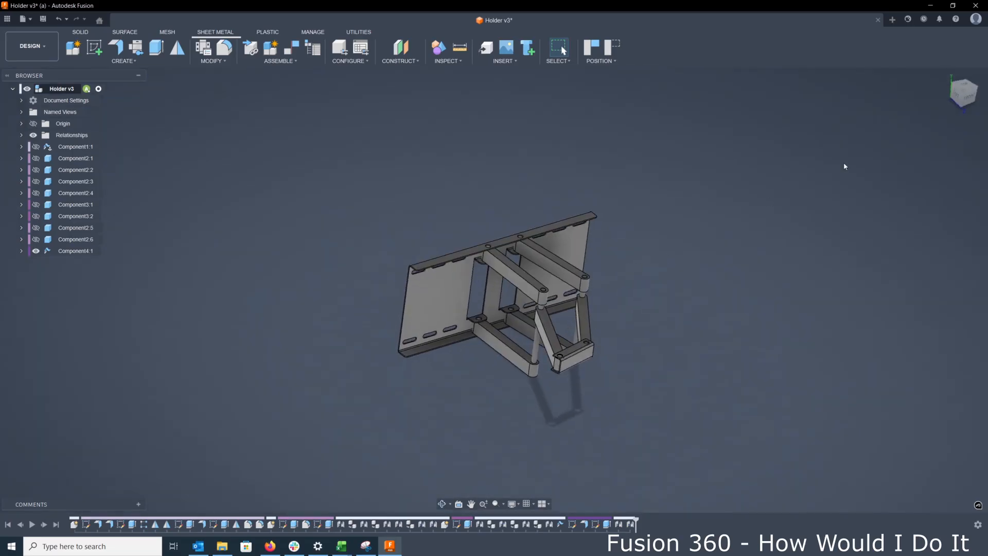
pyautogui.click(968, 90)
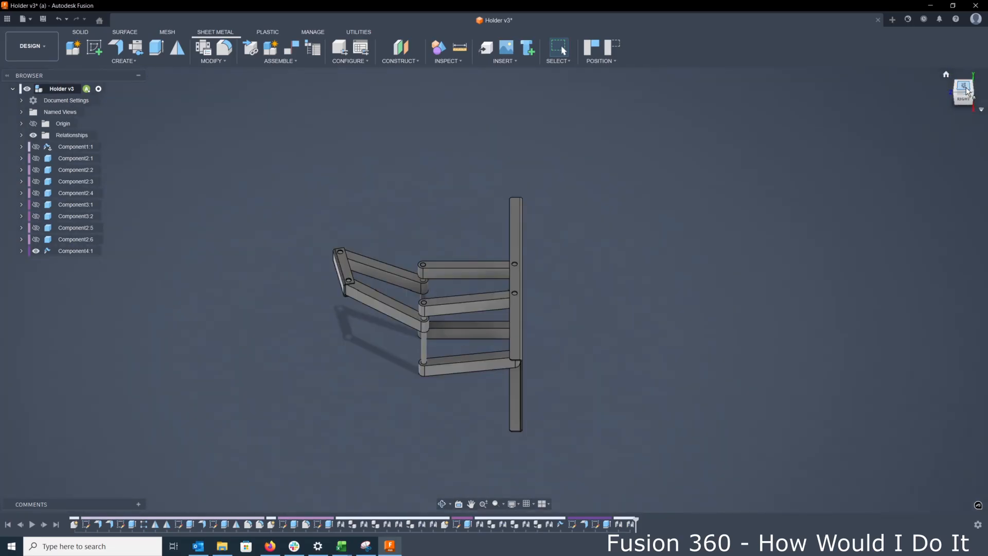
pyautogui.click(968, 91)
pyautogui.click(975, 75)
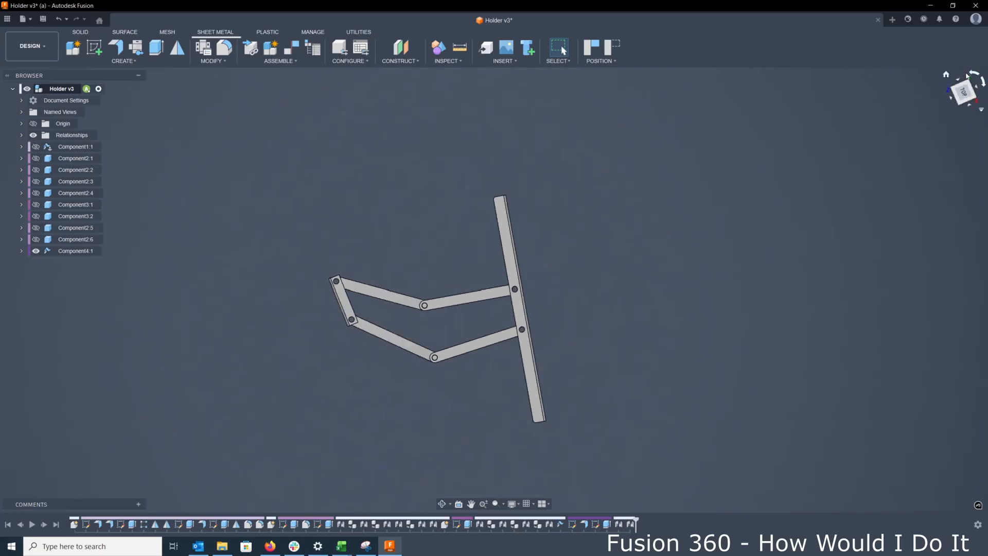
pyautogui.moveTo(492, 430); pyautogui.dragTo(536, 397)
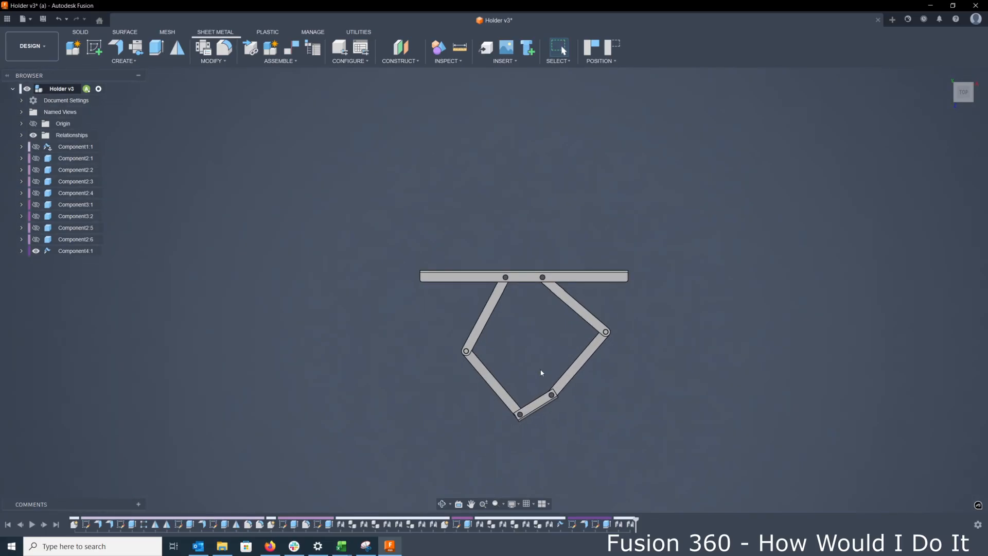
# - Try to create a joint from the centre of the end bracket's web face to the centre of the holder's back plate
pyautogui.scroll(1, 521, 349)
pyautogui.keyDown('shift'); pyautogui.moveTo(520, 350); pyautogui.dragTo(520, 292, button='middle'); pyautogui.keyUp('shift')
pyautogui.scroll(3, 524, 281)
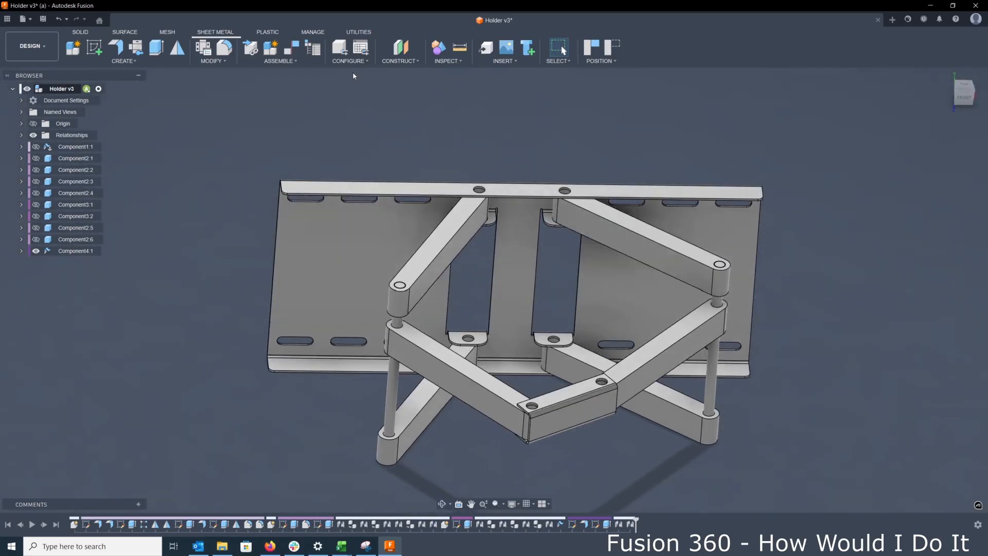
pyautogui.click(283, 62)
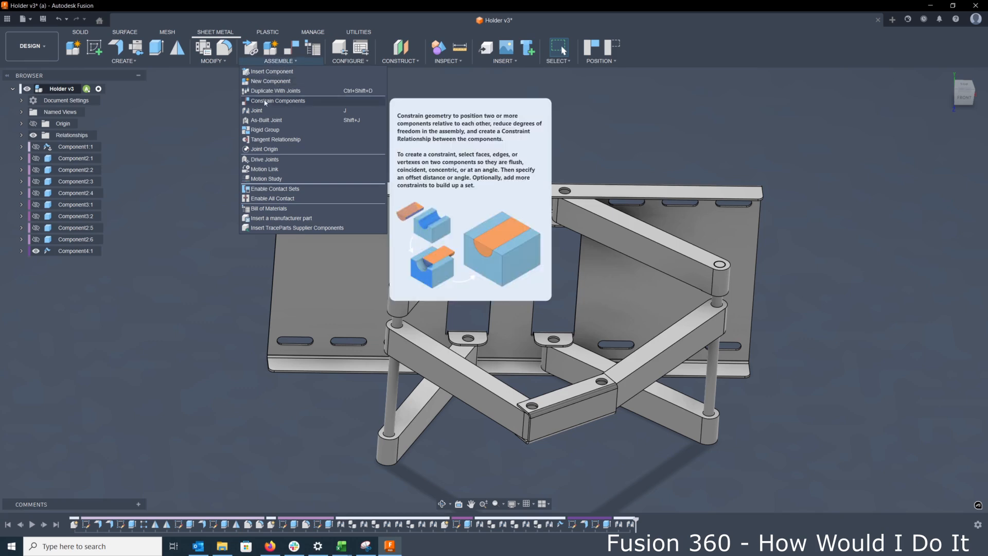
pyautogui.press('Escape')
pyautogui.press('j')
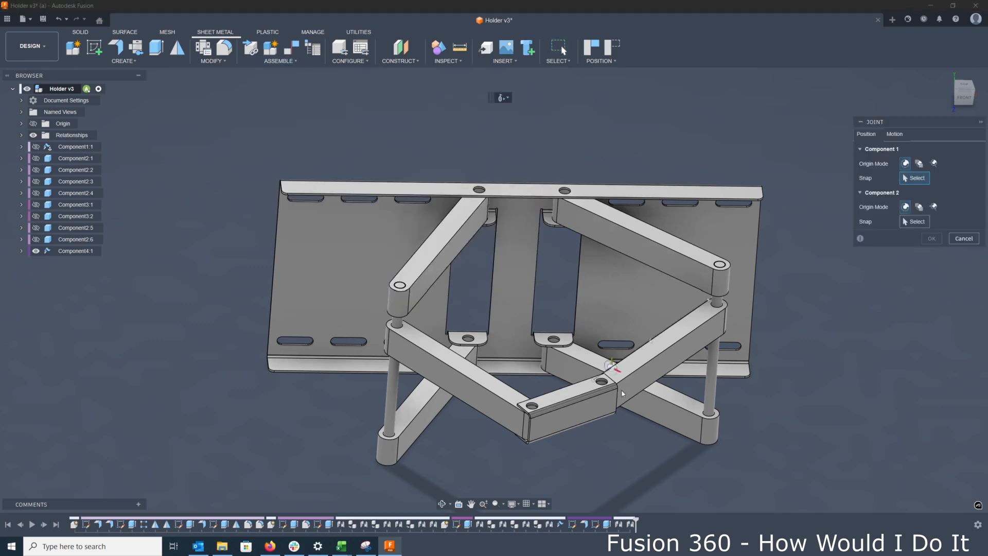
pyautogui.click(576, 414)
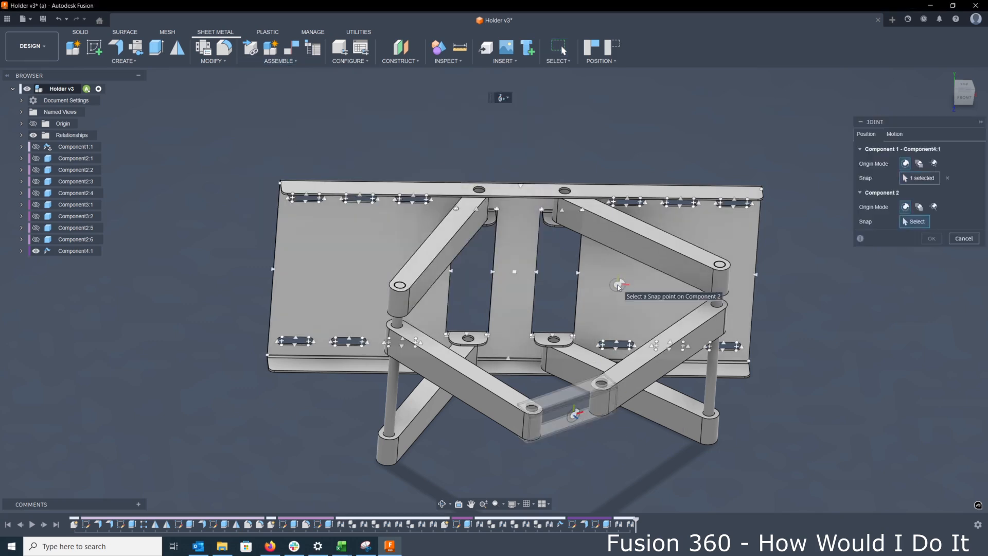
pyautogui.click(519, 277)
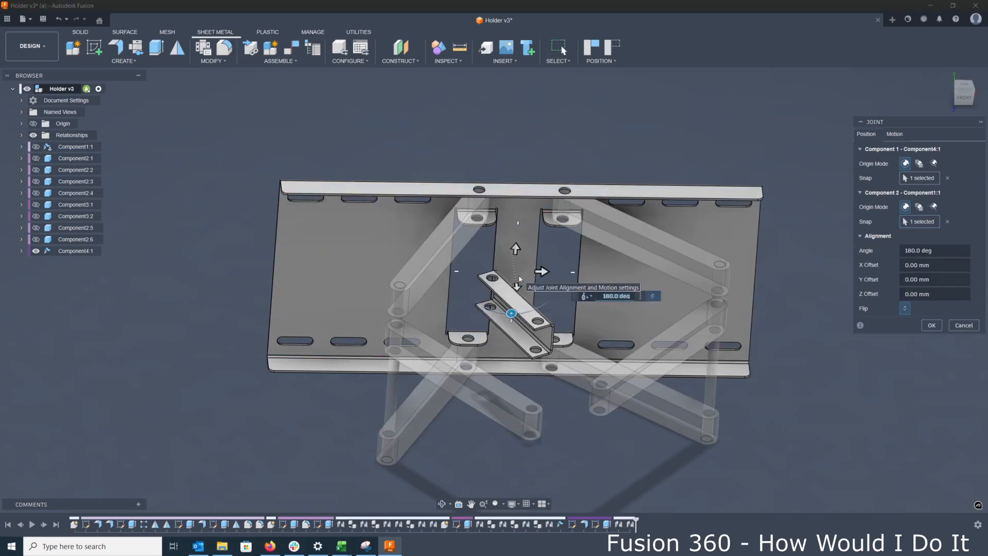
# - Set the joint's motion type to Slider and reverse the flip of the end bracket's alignment
pyautogui.click(894, 134)
pyautogui.click(924, 149)
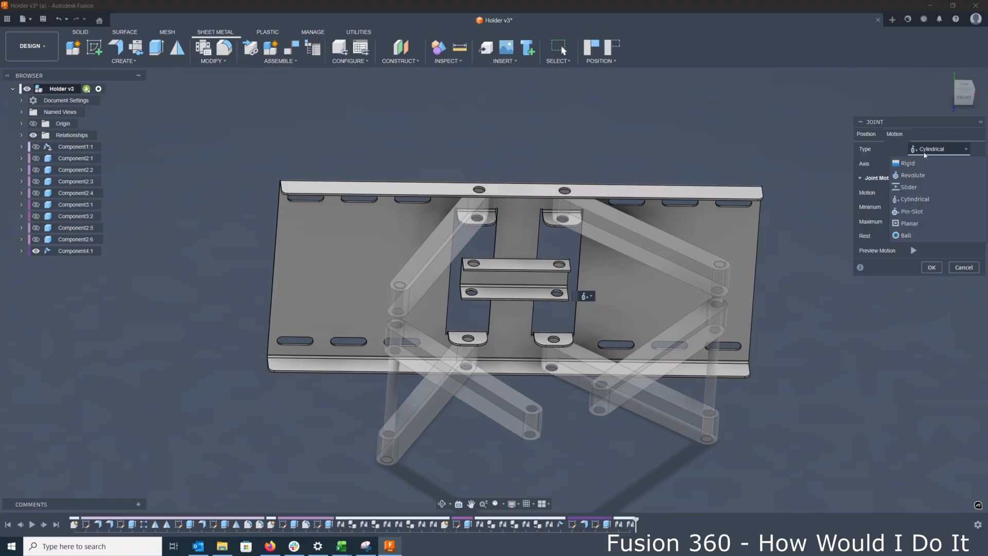
pyautogui.click(910, 187)
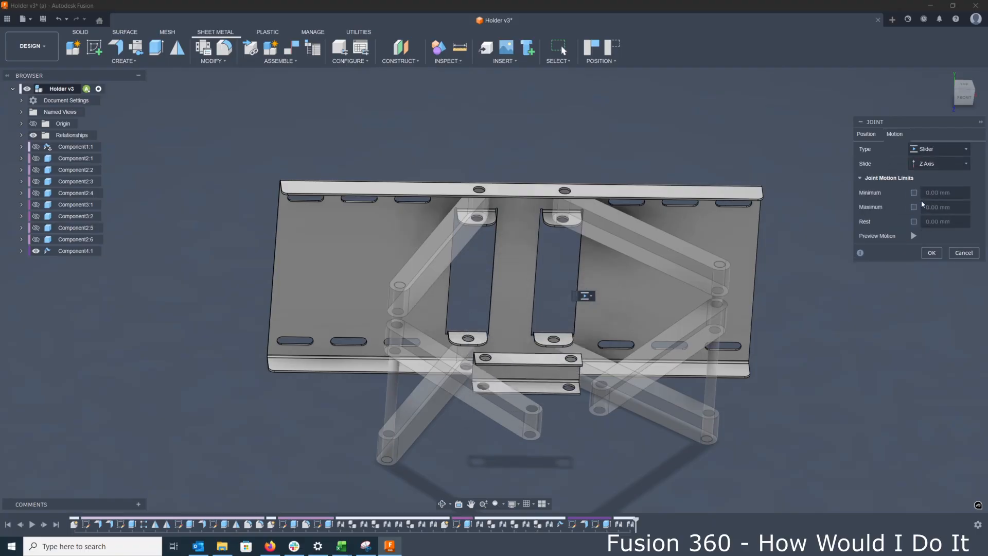
pyautogui.click(866, 134)
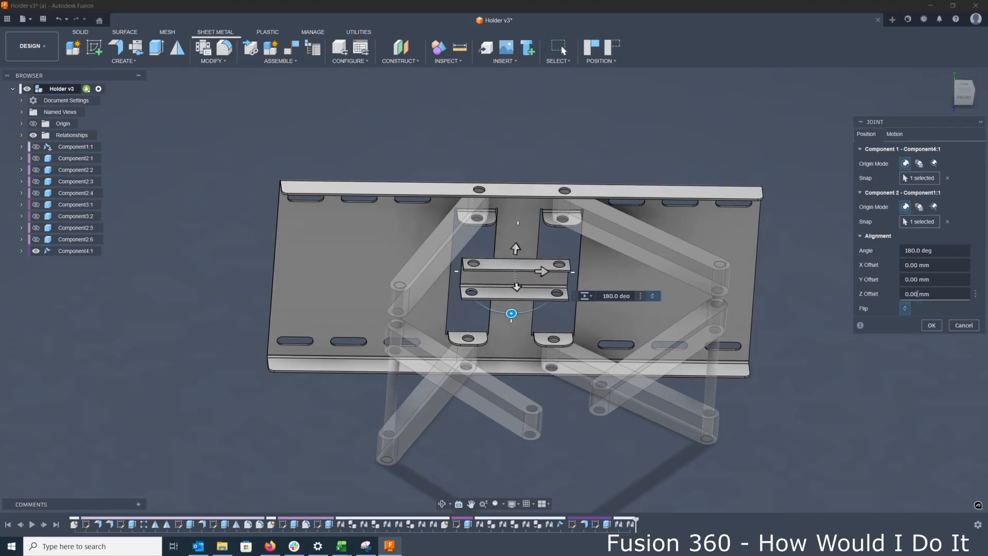
pyautogui.click(906, 309)
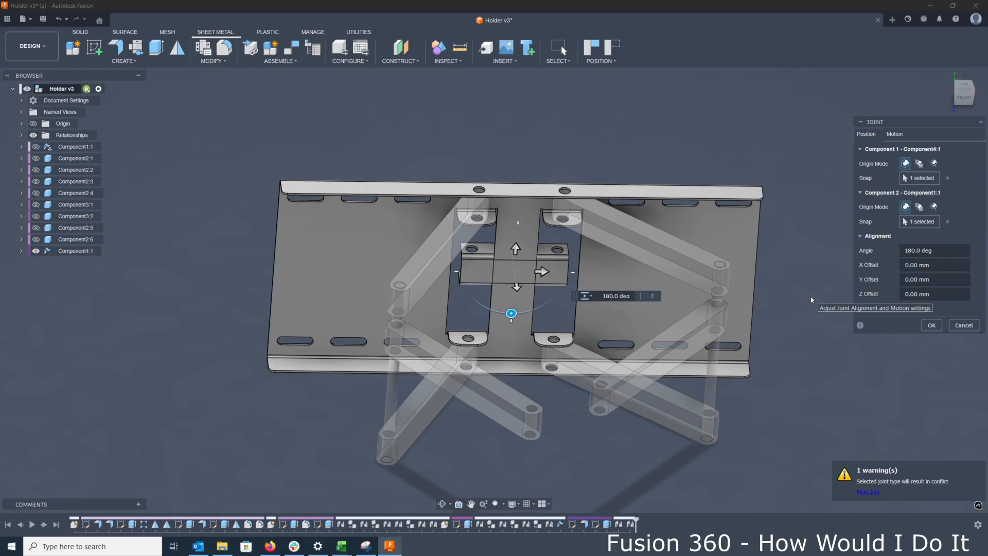
# - Try the X and Y axes as the slide direction, return it to the Z axis and apply the slider joint
pyautogui.click(895, 135)
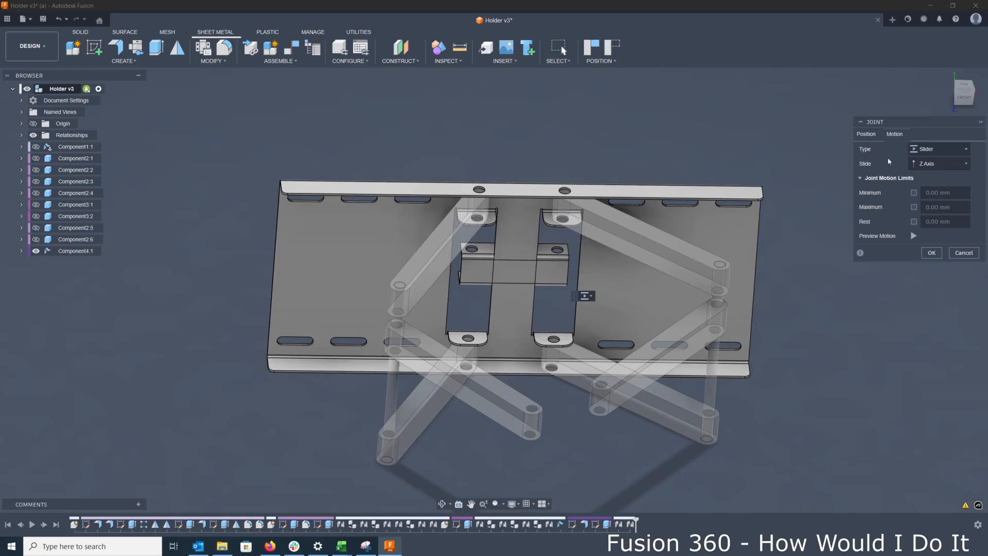
pyautogui.click(866, 135)
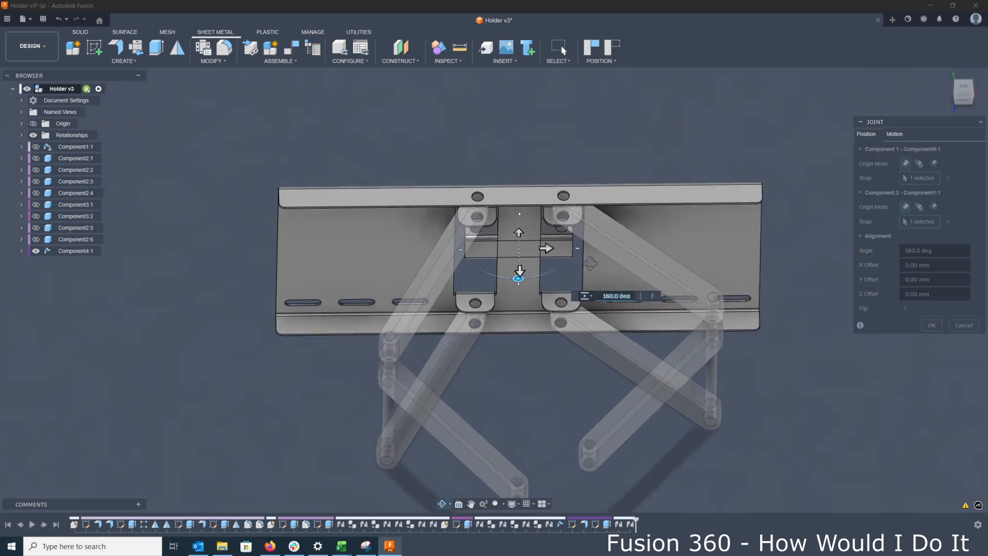
pyautogui.click(895, 134)
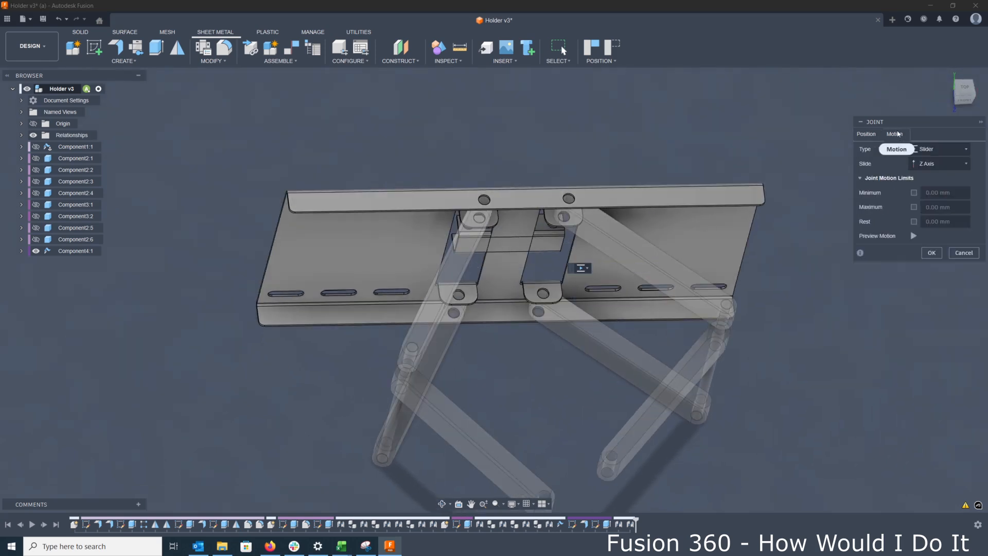
pyautogui.click(931, 166)
pyautogui.click(921, 178)
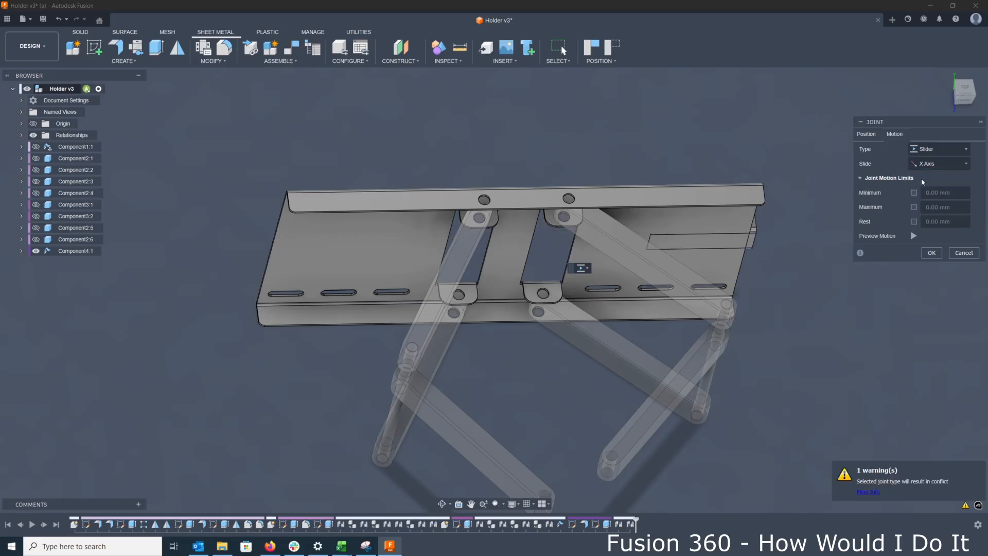
pyautogui.click(934, 168)
pyautogui.click(909, 189)
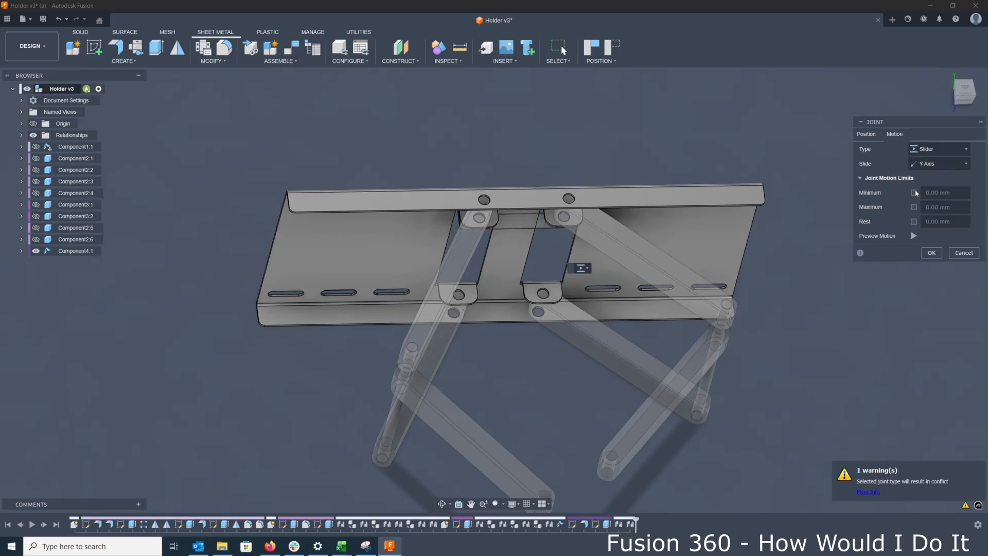
pyautogui.click(933, 163)
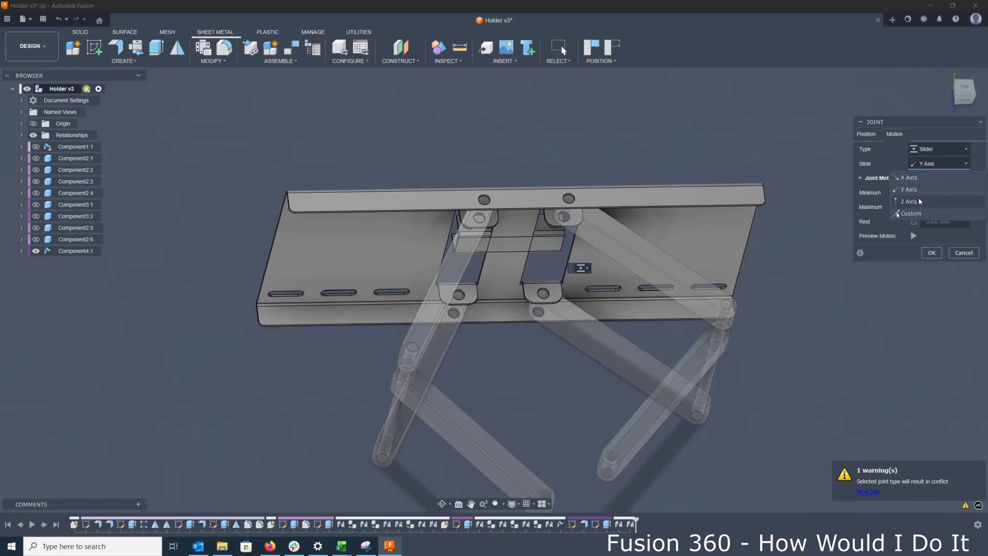
pyautogui.click(909, 201)
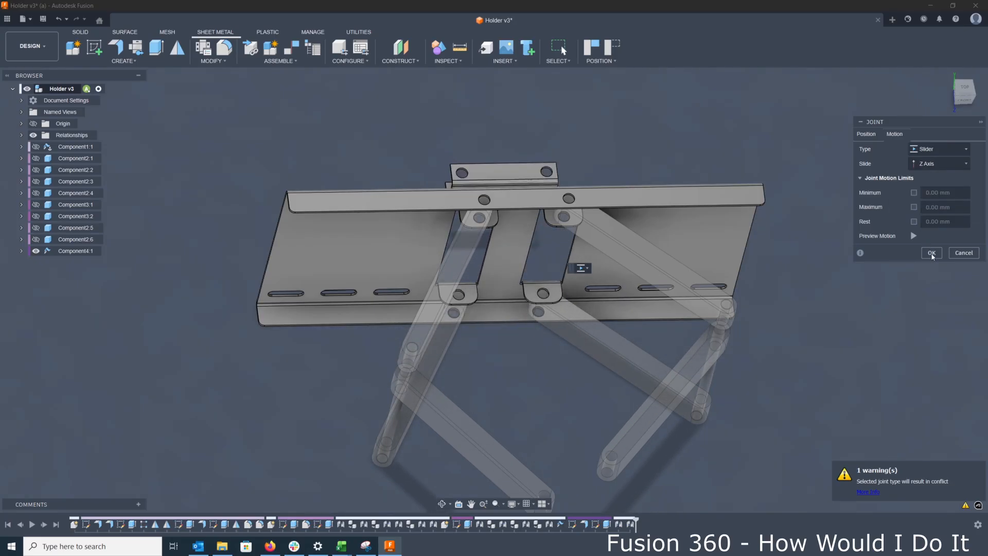
pyautogui.click(930, 252)
pyautogui.scroll(-2, 714, 248)
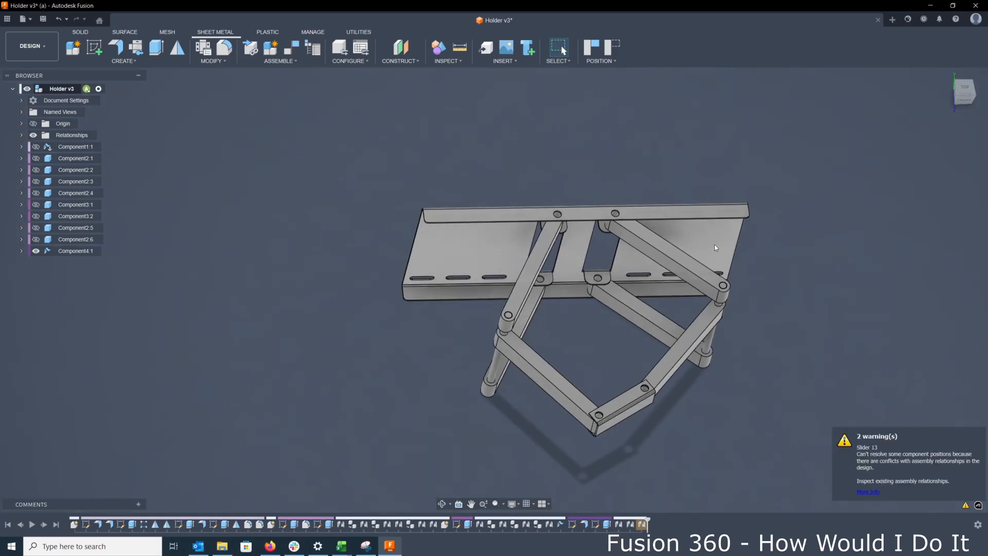
# - Create a Slider joint between the centre of the end bracket's web and the centre of the holder's back plate
pyautogui.click(965, 92)
pyautogui.scroll(2, 586, 473)
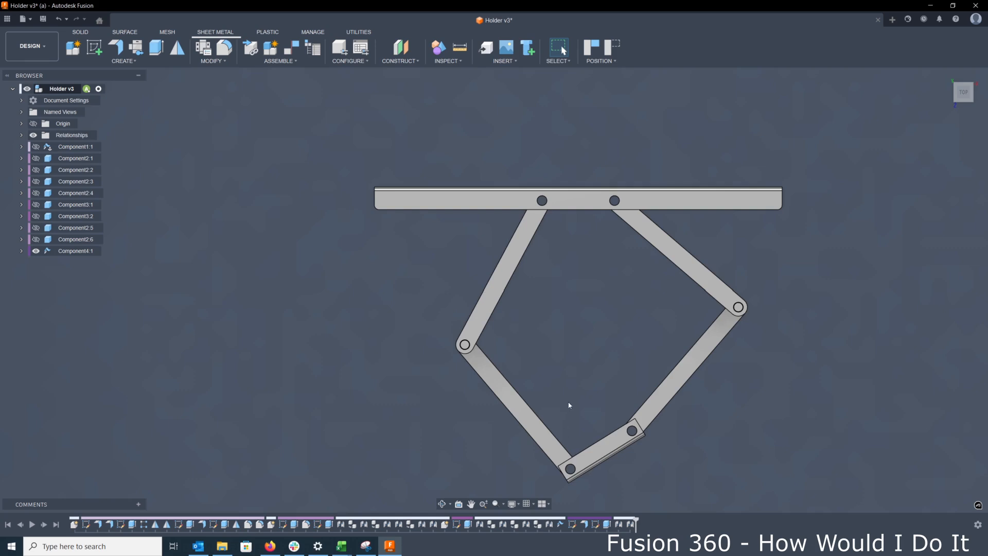
pyautogui.scroll(-2, 569, 405)
pyautogui.keyDown('shift'); pyautogui.moveTo(582, 401); pyautogui.dragTo(584, 337, button='middle'); pyautogui.keyUp('shift')
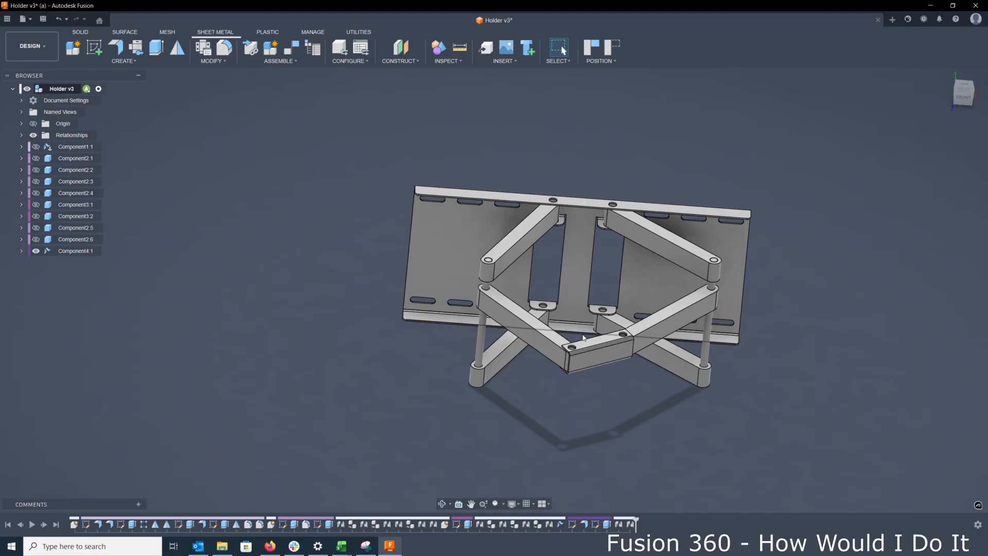
pyautogui.click(279, 61)
pyautogui.click(296, 100)
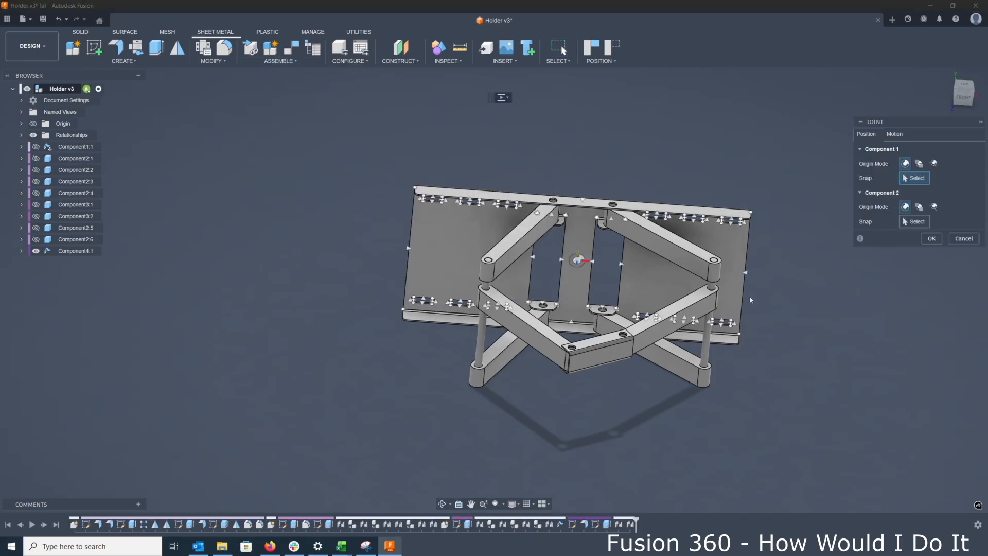
pyautogui.scroll(3, 750, 299)
pyautogui.click(530, 370)
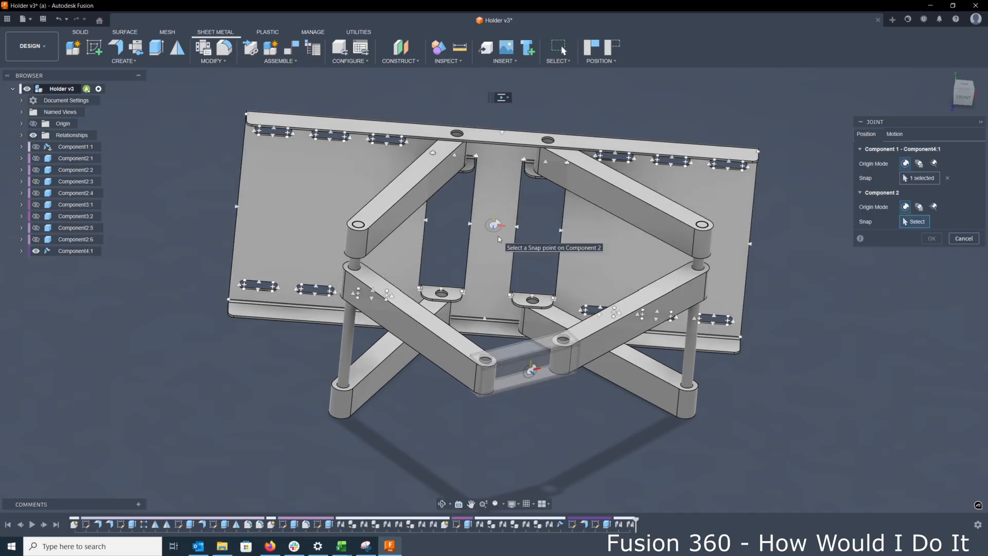
pyautogui.click(499, 238)
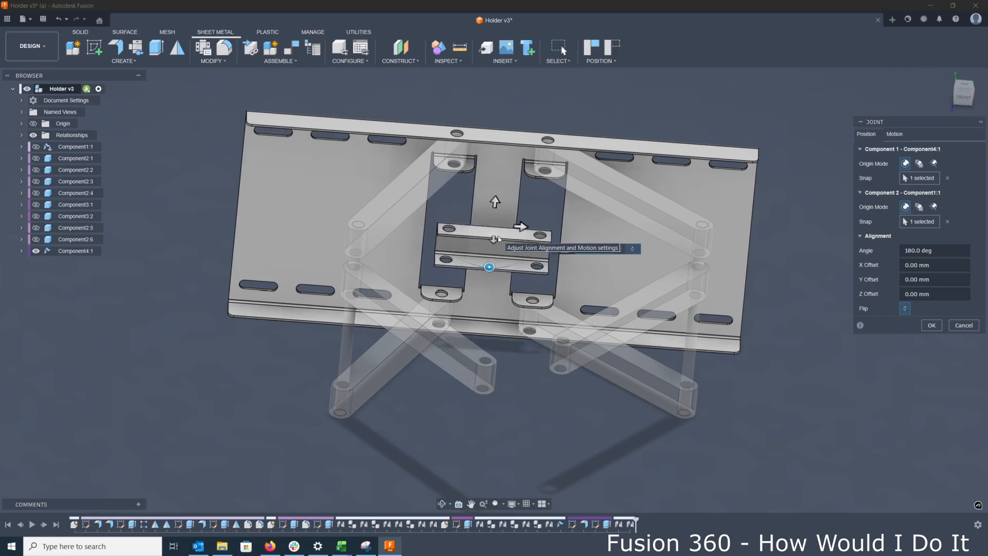
# - Compare both flip directions of the slider joint and accept it with the flip on, at 180 deg and zero offsets
pyautogui.keyDown('shift'); pyautogui.moveTo(503, 258); pyautogui.dragTo(523, 251, button='middle'); pyautogui.keyUp('shift')
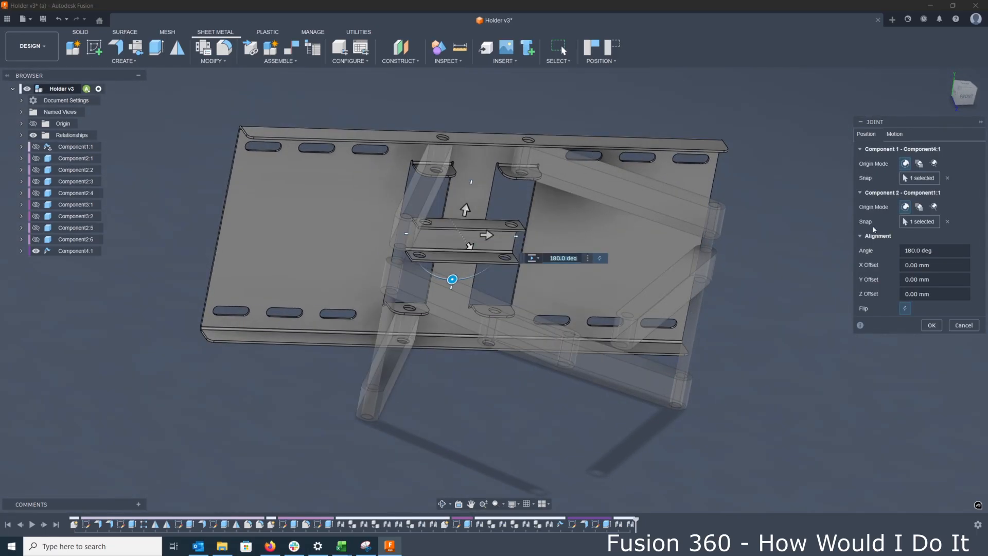
pyautogui.click(905, 309)
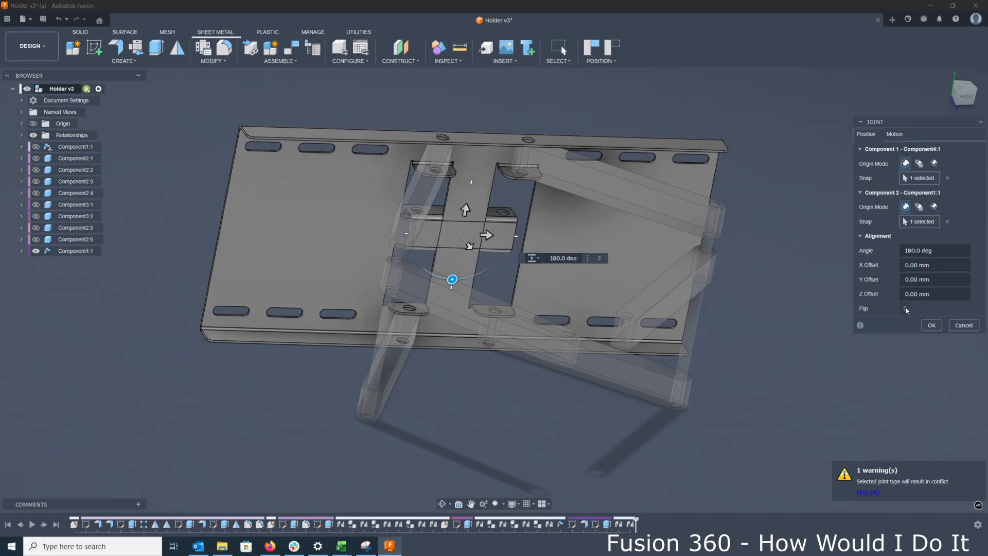
pyautogui.click(906, 309)
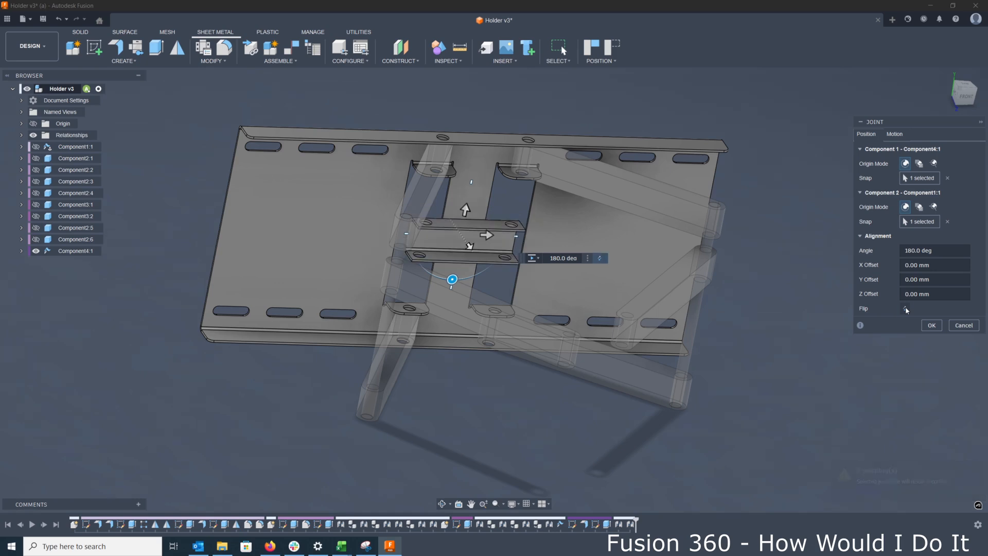
pyautogui.click(930, 325)
# - Slide the end bracket away from the back plate and back to test the linkage's motion
pyautogui.keyDown('shift'); pyautogui.moveTo(574, 277); pyautogui.dragTo(603, 335, button='middle'); pyautogui.keyUp('shift')
pyautogui.moveTo(493, 303); pyautogui.dragTo(481, 454)
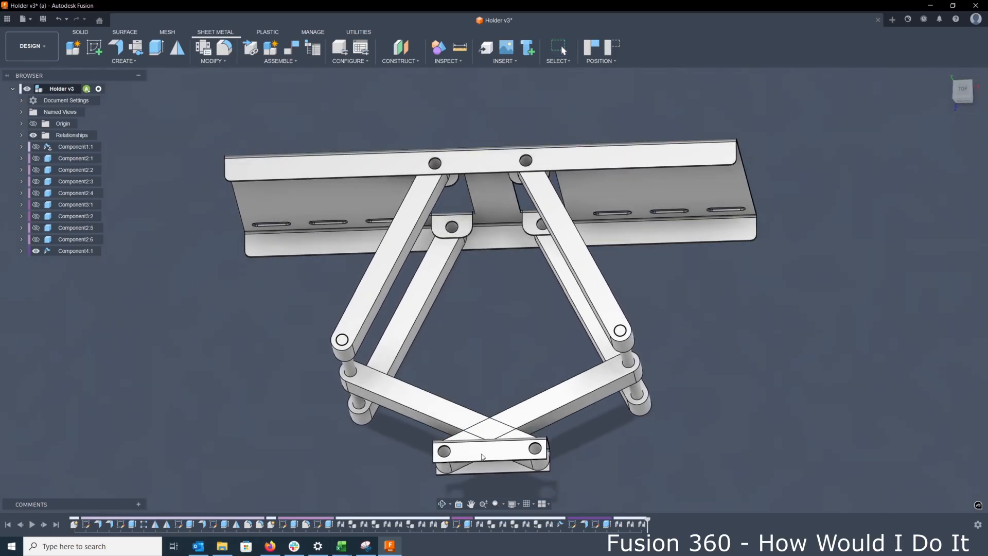
pyautogui.scroll(-2, 502, 367)
pyautogui.keyDown('shift'); pyautogui.moveTo(511, 375); pyautogui.dragTo(560, 361, button='middle'); pyautogui.keyUp('shift')
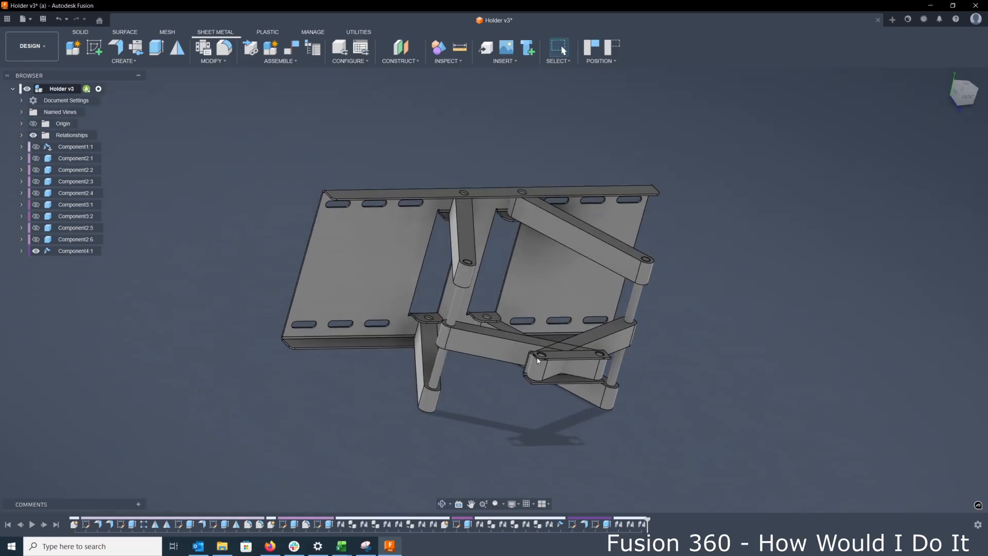
pyautogui.moveTo(585, 404); pyautogui.dragTo(556, 410)
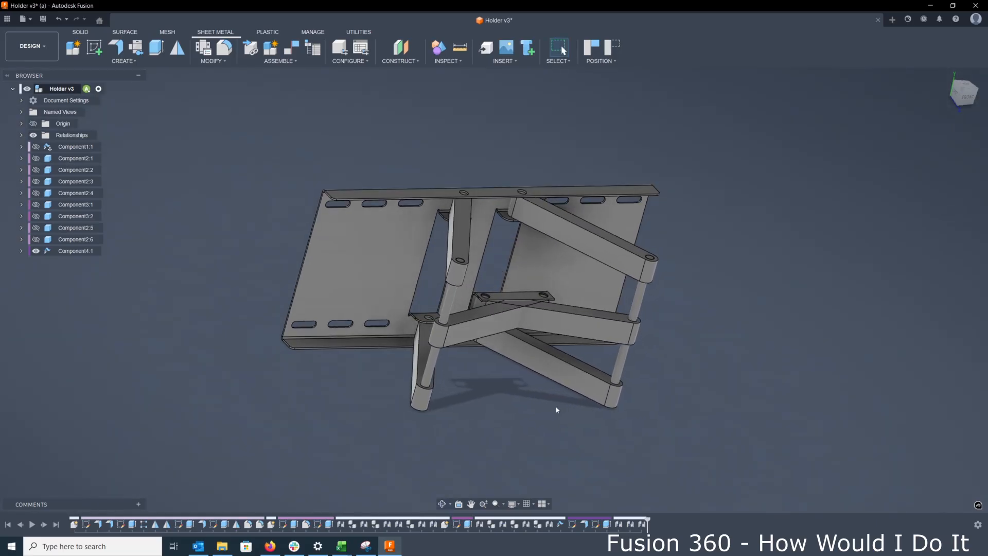
# - Edit the bracket-to-plate slider joint and turn its flip off, checking the alignment from above
pyautogui.click(643, 525)
pyautogui.doubleClick(642, 525)
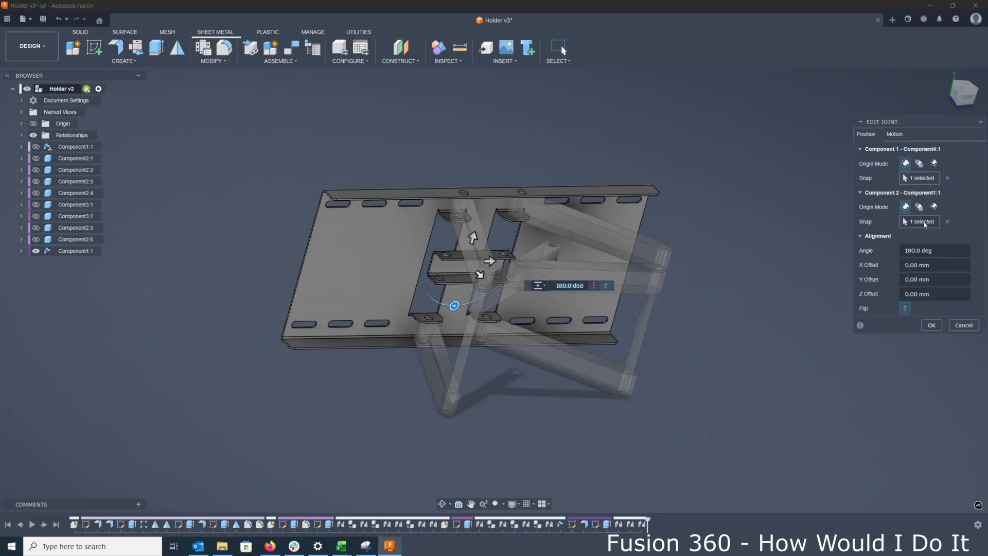
pyautogui.click(905, 308)
pyautogui.keyDown('shift'); pyautogui.moveTo(666, 261); pyautogui.dragTo(643, 286, button='middle'); pyautogui.keyUp('shift')
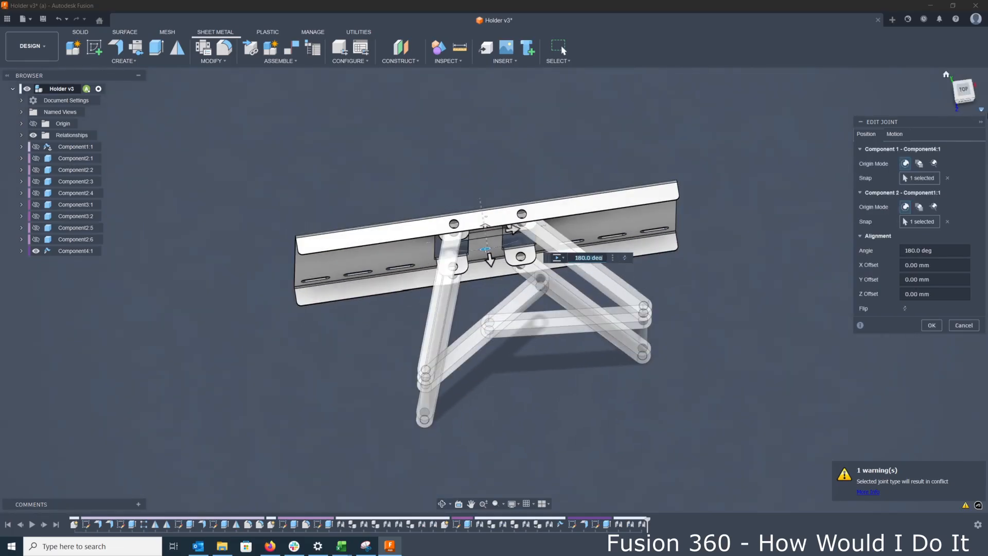
pyautogui.click(962, 105)
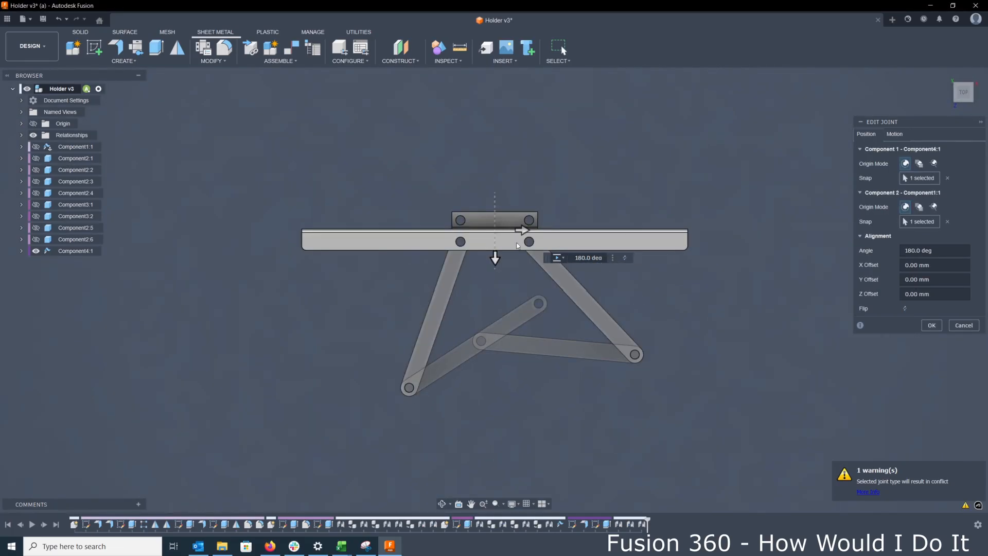
# - Offset the end bracket 290 mm in Z from the back plate and apply the joint edit
pyautogui.moveTo(495, 258); pyautogui.dragTo(483, 468)
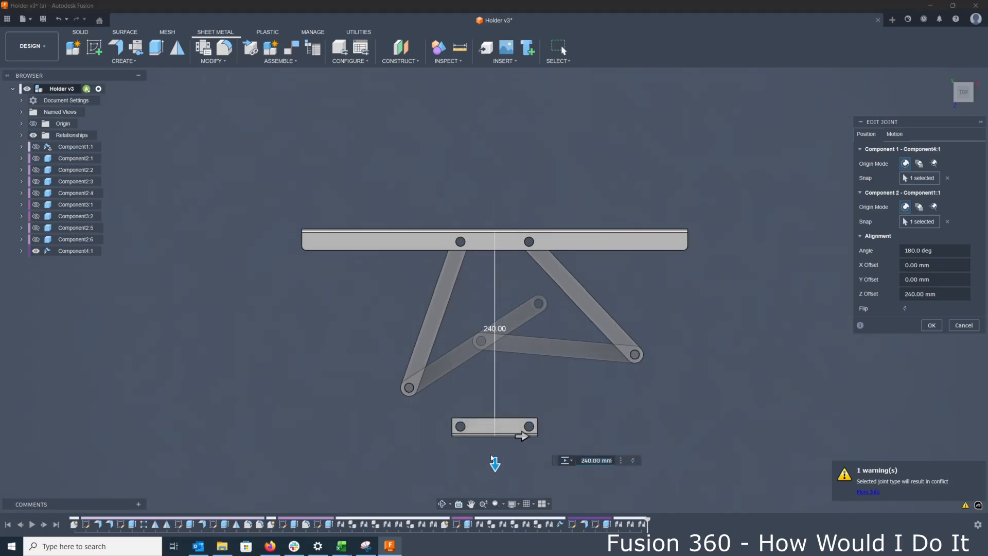
pyautogui.moveTo(563, 363); pyautogui.dragTo(517, 286, button='middle')
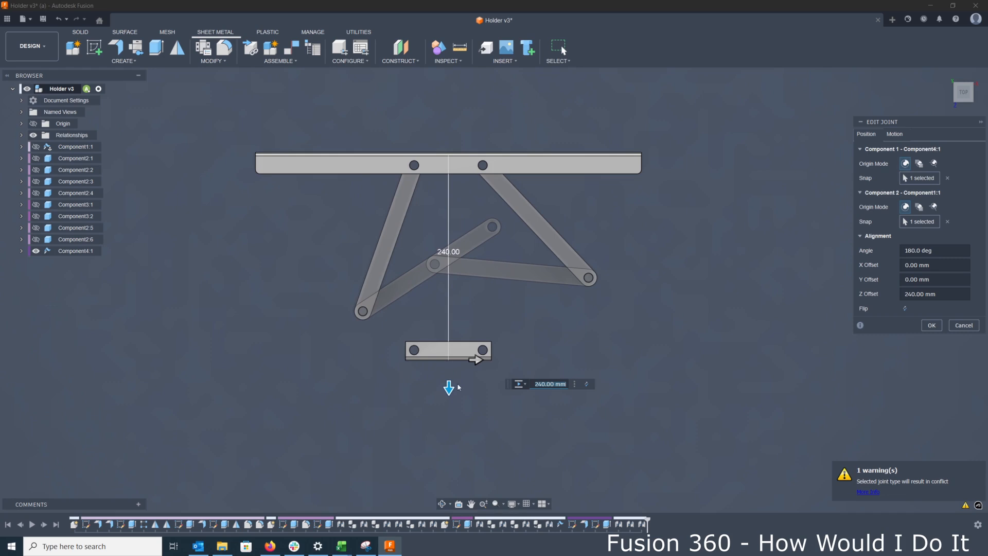
pyautogui.moveTo(448, 390); pyautogui.dragTo(449, 430)
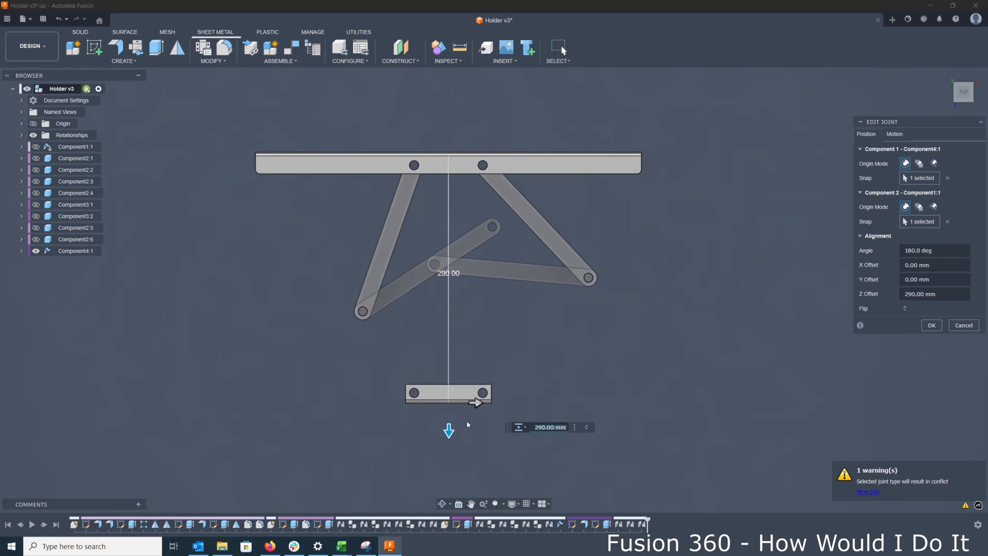
pyautogui.click(934, 326)
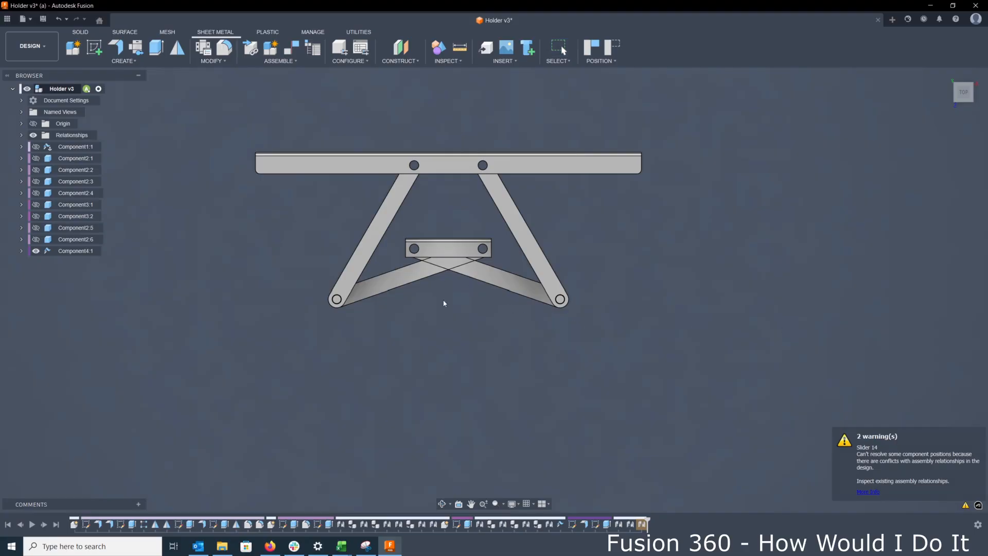
# - Edit the bracket-to-plate slider joint and enable its motion limits with a minimum of 0 mm and a maximum of 300 mm
pyautogui.keyDown('shift'); pyautogui.moveTo(540, 354); pyautogui.dragTo(665, 496, button='middle'); pyautogui.keyUp('shift')
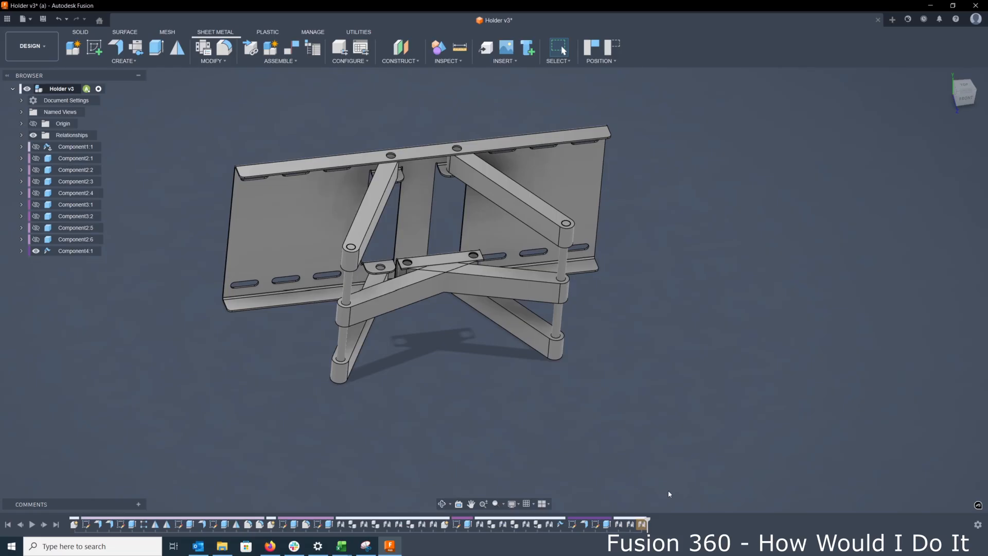
pyautogui.doubleClick(642, 525)
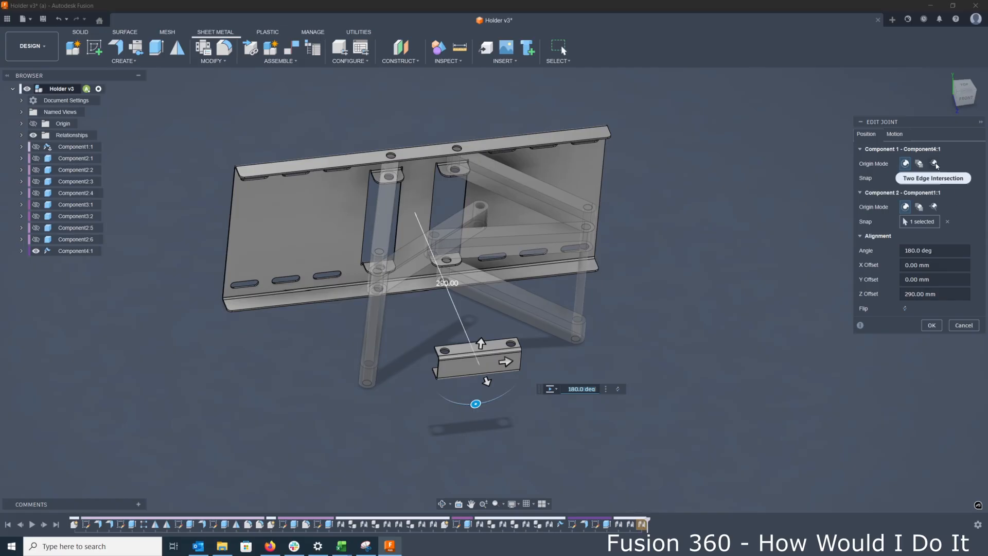
pyautogui.click(895, 134)
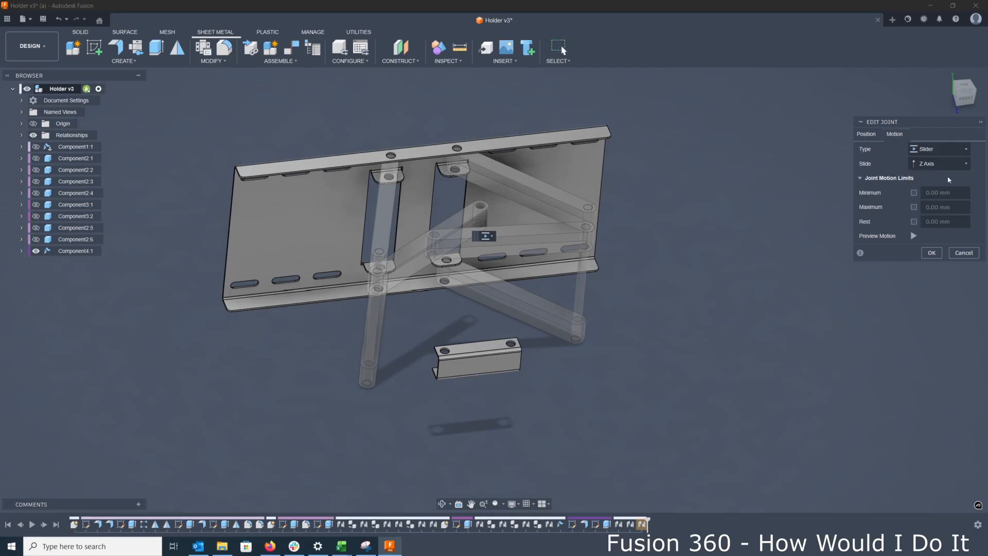
pyautogui.click(912, 193)
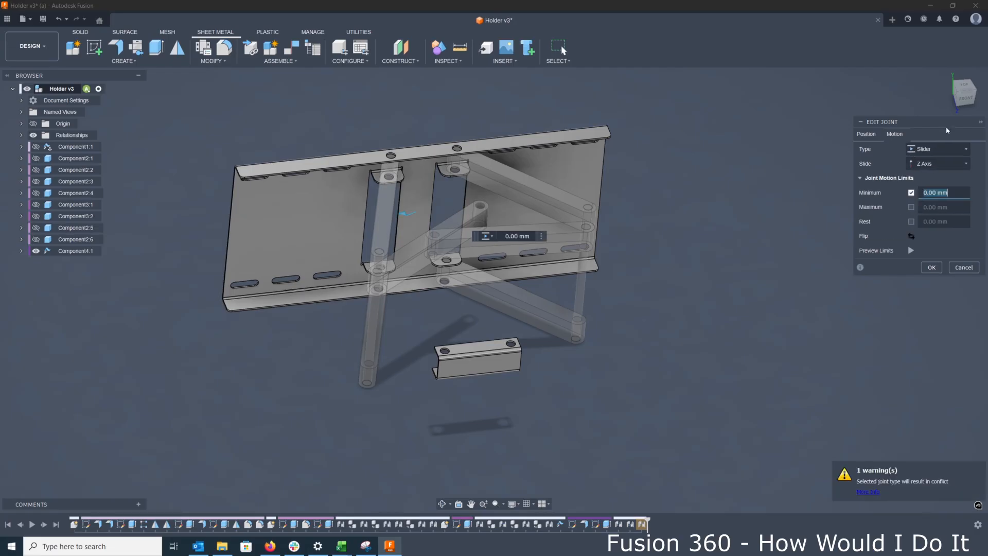
pyautogui.click(963, 85)
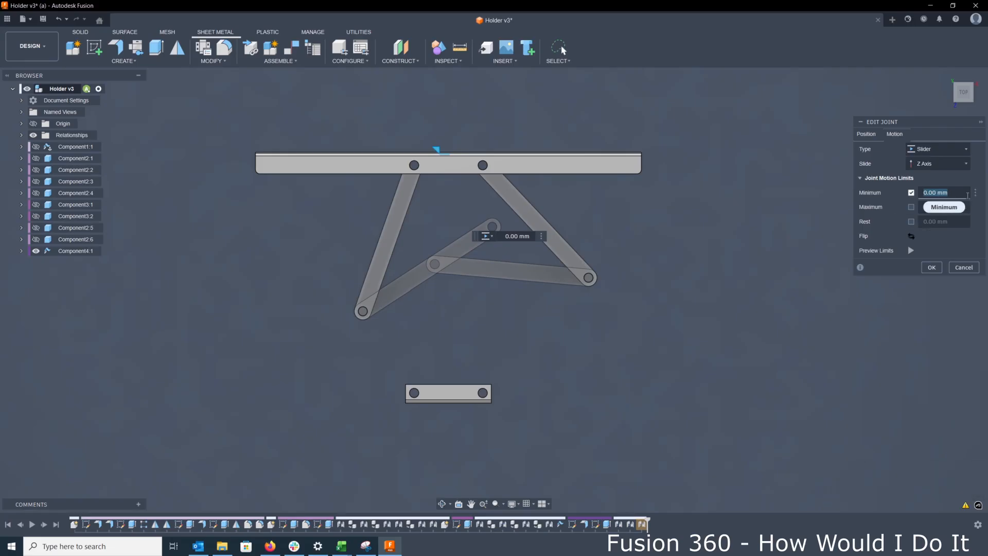
pyautogui.click(911, 207)
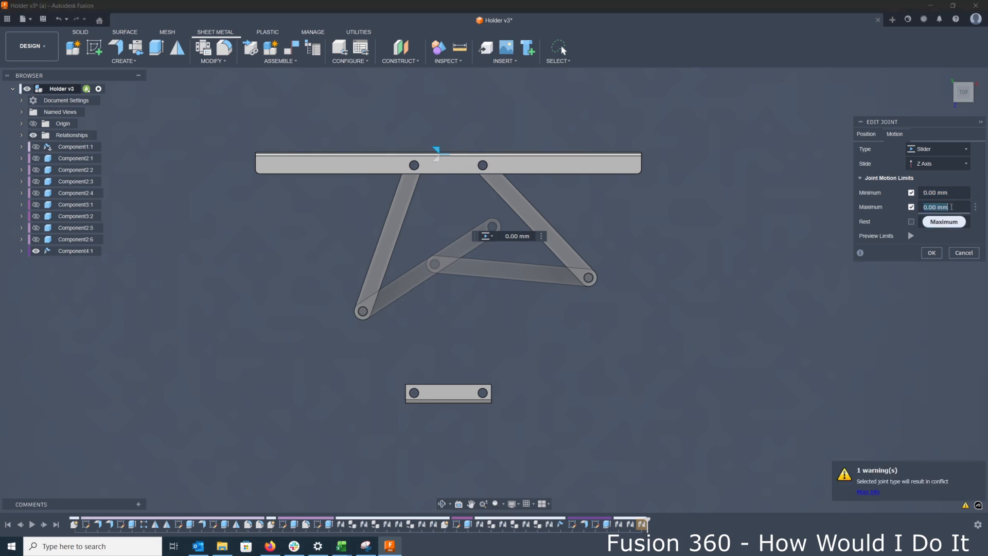
pyautogui.write('300')
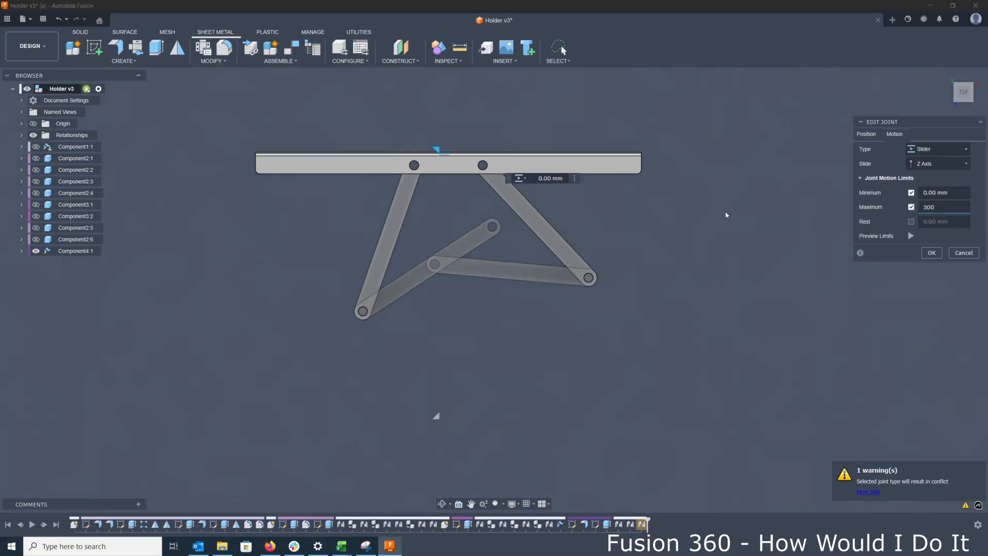
pyautogui.keyDown('shift'); pyautogui.moveTo(542, 288); pyautogui.dragTo(551, 271, button='middle'); pyautogui.keyUp('shift')
pyautogui.keyDown('shift'); pyautogui.moveTo(448, 420); pyautogui.dragTo(495, 332, button='middle'); pyautogui.keyUp('shift')
pyautogui.click(964, 92)
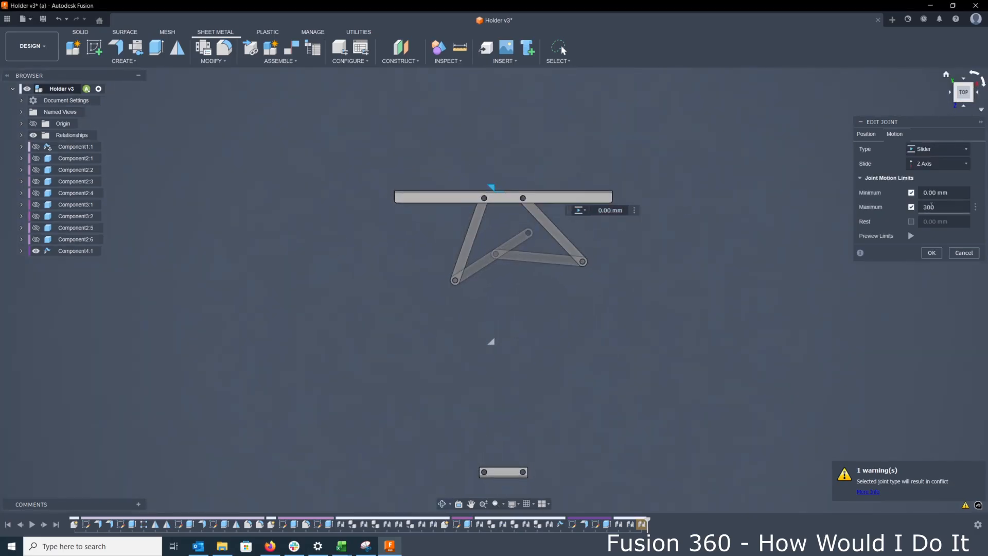
# - Change the slider joint's motion limits to a maximum of 100 mm and a minimum of -100 mm
pyautogui.moveTo(941, 210); pyautogui.dragTo(905, 208)
pyautogui.write('10')
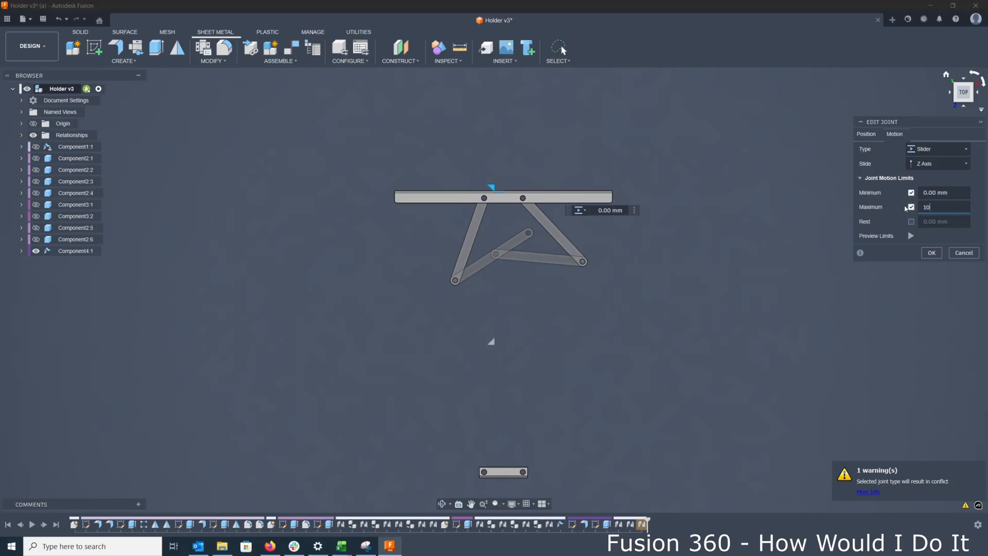
pyautogui.write('0')
pyautogui.moveTo(946, 193); pyautogui.dragTo(895, 191)
pyautogui.write('-')
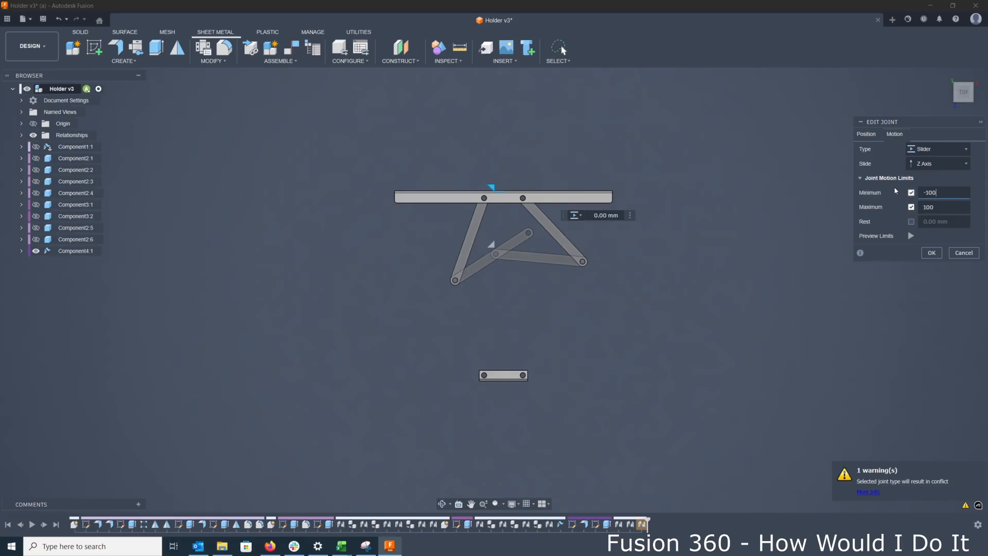
# - Set the slider joint's minimum limit to -50 mm, preview the limited travel and apply the joint edit
pyautogui.scroll(4, 517, 241)
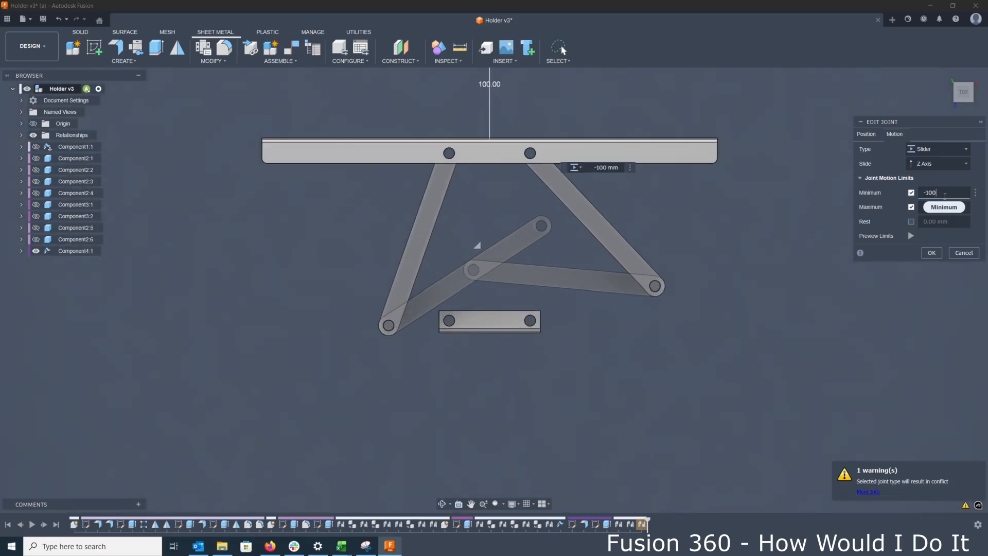
pyautogui.moveTo(949, 194); pyautogui.dragTo(910, 194)
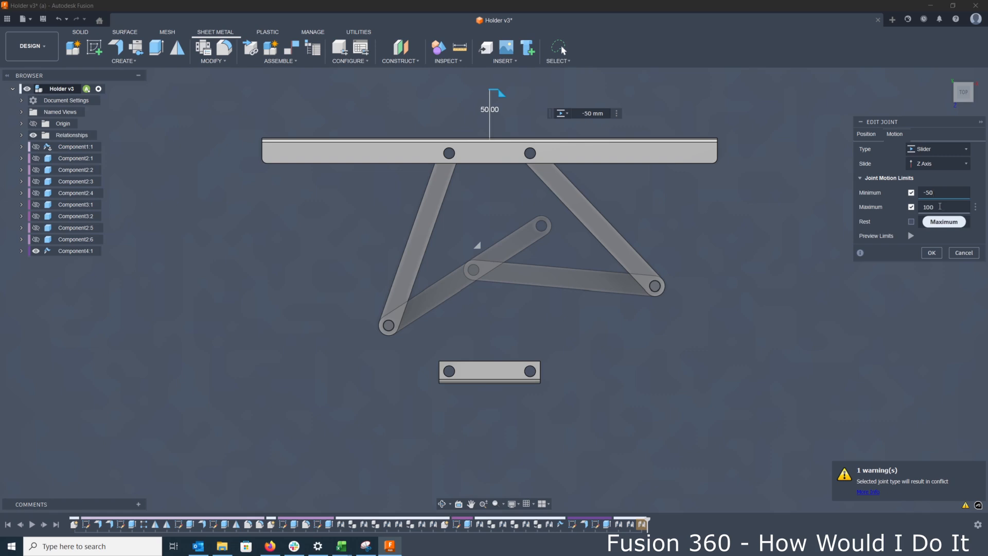
pyautogui.moveTo(939, 206); pyautogui.dragTo(895, 206)
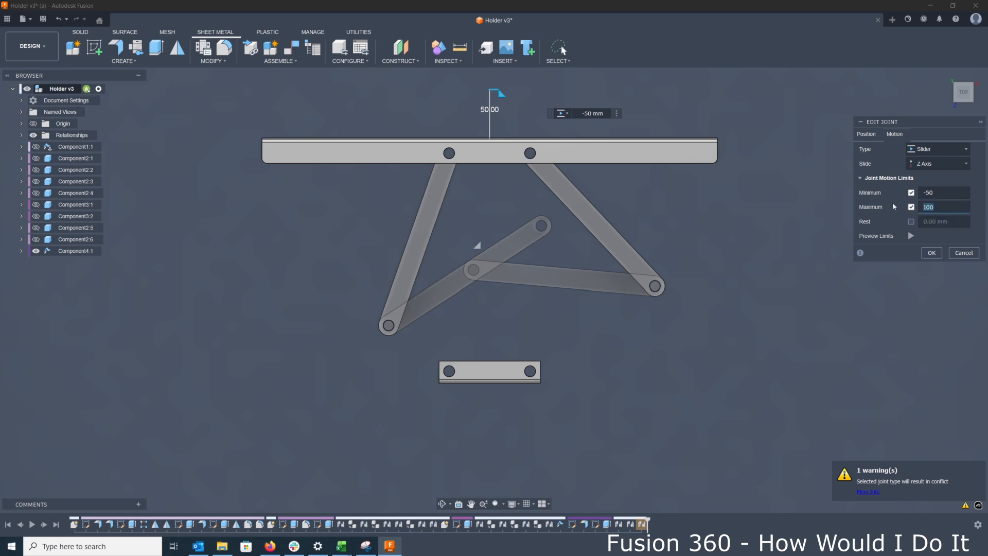
pyautogui.click(911, 236)
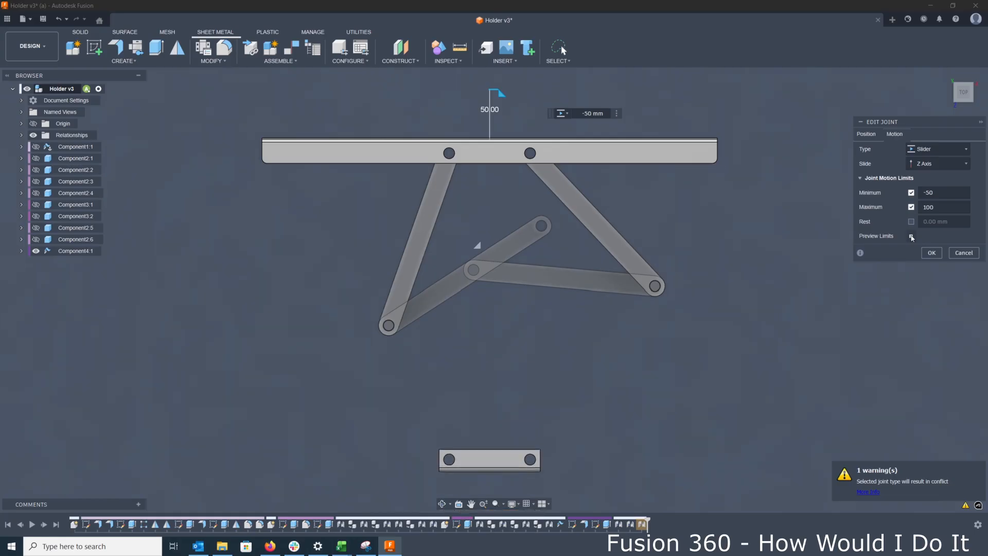
pyautogui.click(931, 252)
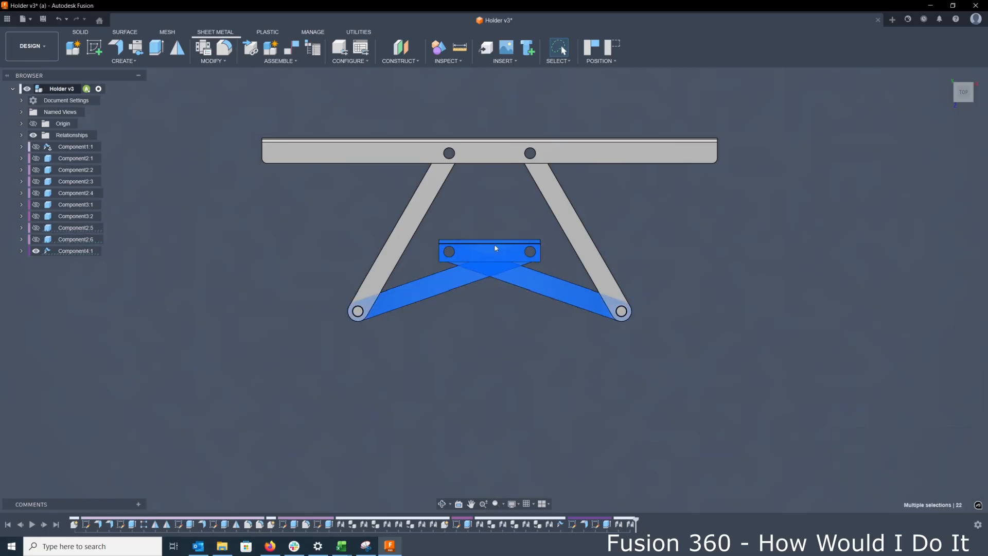
# - Pull the end bracket out away from the back plate and inspect the extended linkage at an angle
pyautogui.moveTo(499, 258); pyautogui.dragTo(488, 366)
pyautogui.moveTo(507, 253); pyautogui.dragTo(637, 361)
pyautogui.moveTo(512, 382); pyautogui.dragTo(510, 419)
pyautogui.scroll(-1, 500, 346)
pyautogui.keyDown('shift'); pyautogui.moveTo(501, 346); pyautogui.dragTo(511, 276, button='middle'); pyautogui.keyUp('shift')
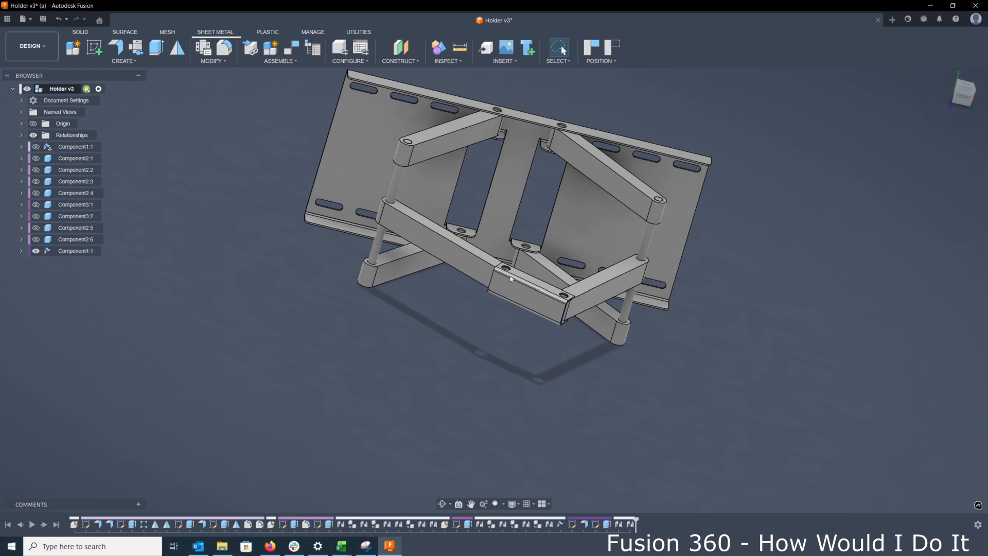
pyautogui.scroll(4, 511, 276)
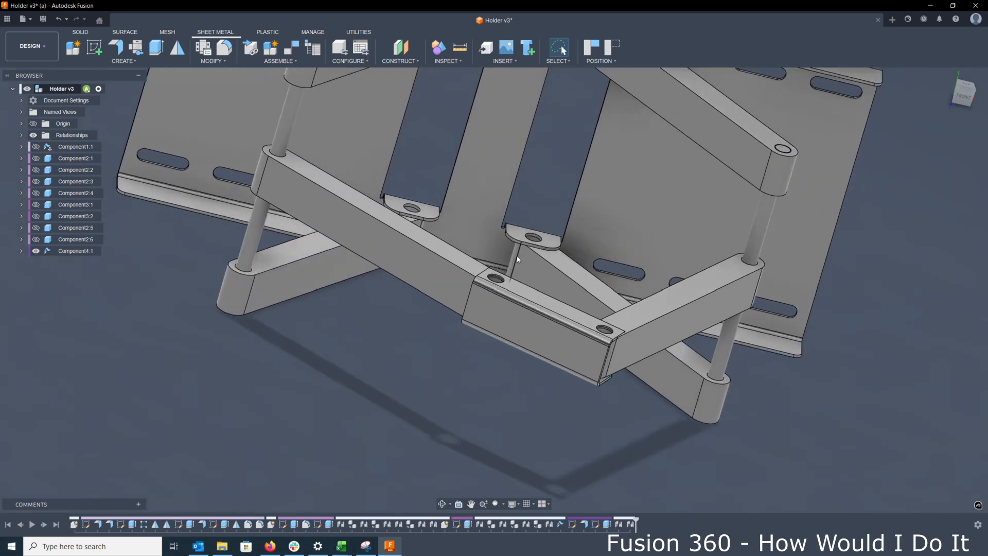
pyautogui.keyDown('shift'); pyautogui.moveTo(485, 223); pyautogui.dragTo(509, 306, button='middle'); pyautogui.keyUp('shift')
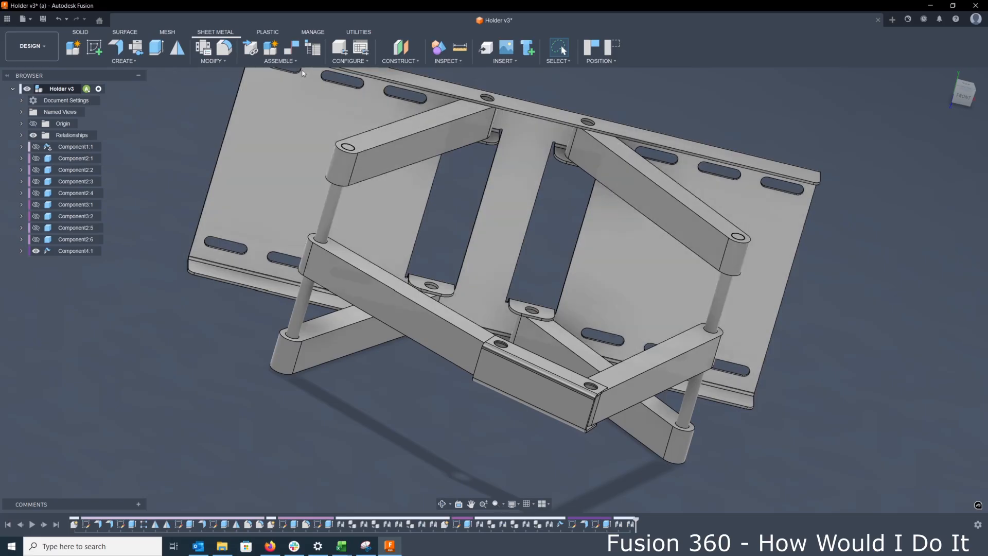
# - Create a flipped slider joint from the centre of the end bracket's front face to the centre of the back plate's rear face
pyautogui.click(274, 61)
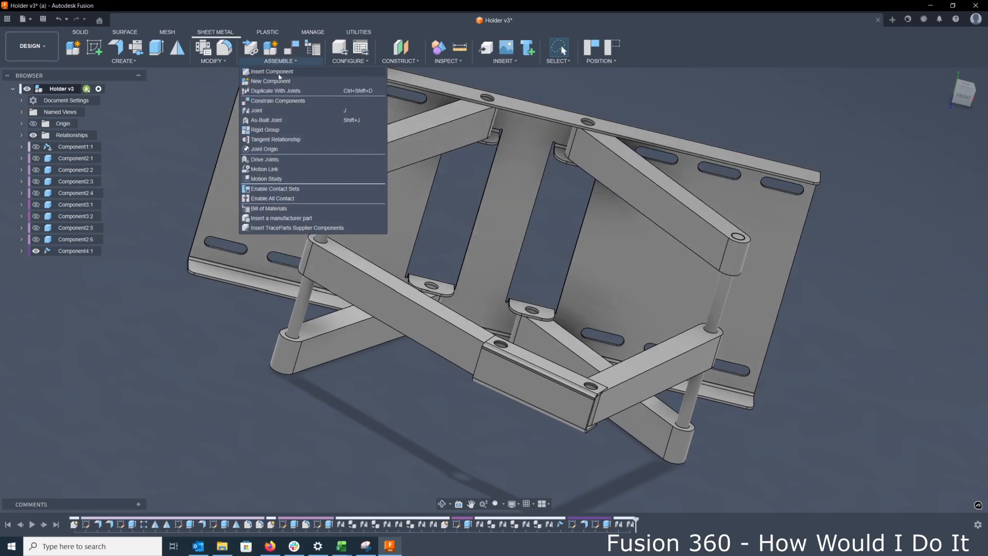
pyautogui.click(265, 108)
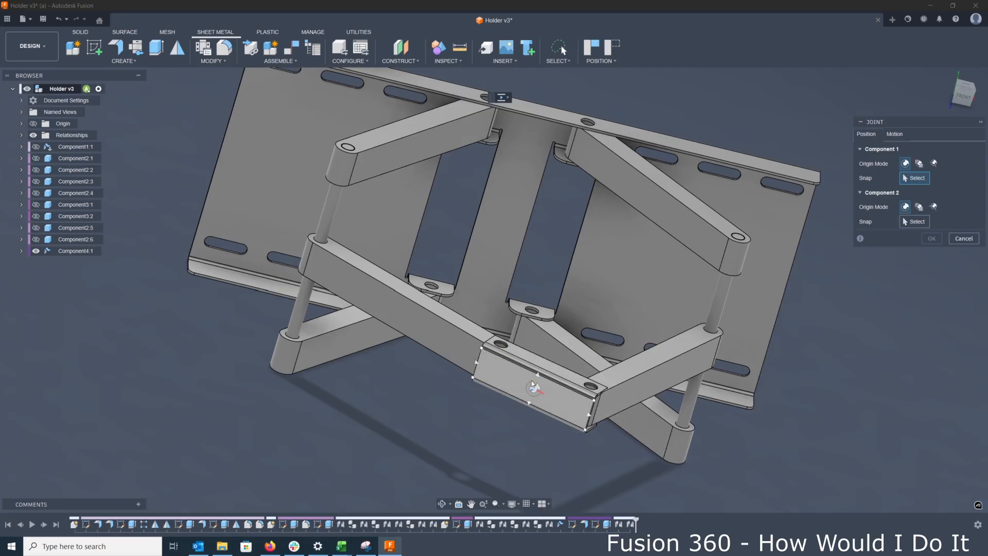
pyautogui.click(532, 382)
pyautogui.scroll(-4, 528, 335)
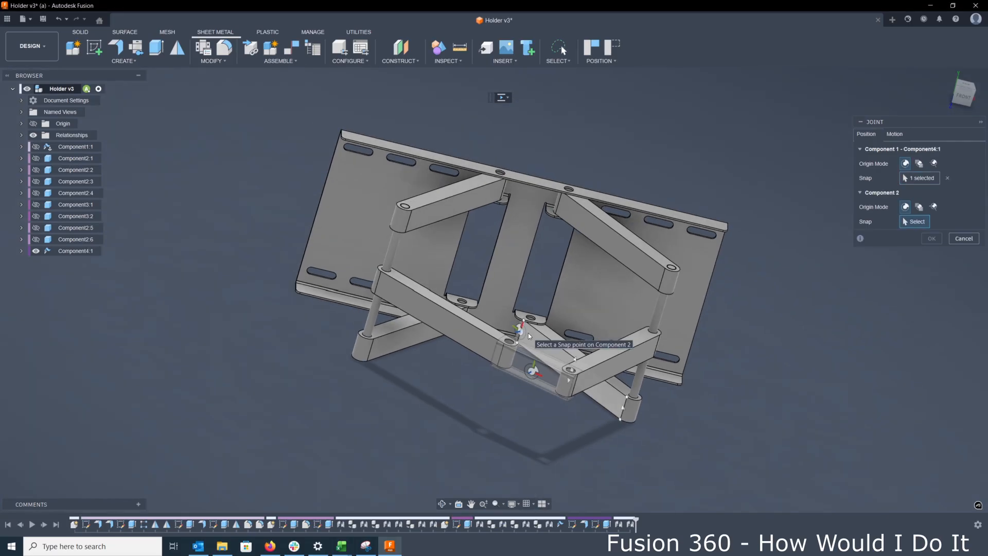
pyautogui.keyDown('shift'); pyautogui.moveTo(528, 332); pyautogui.dragTo(612, 342, button='middle'); pyautogui.keyUp('shift')
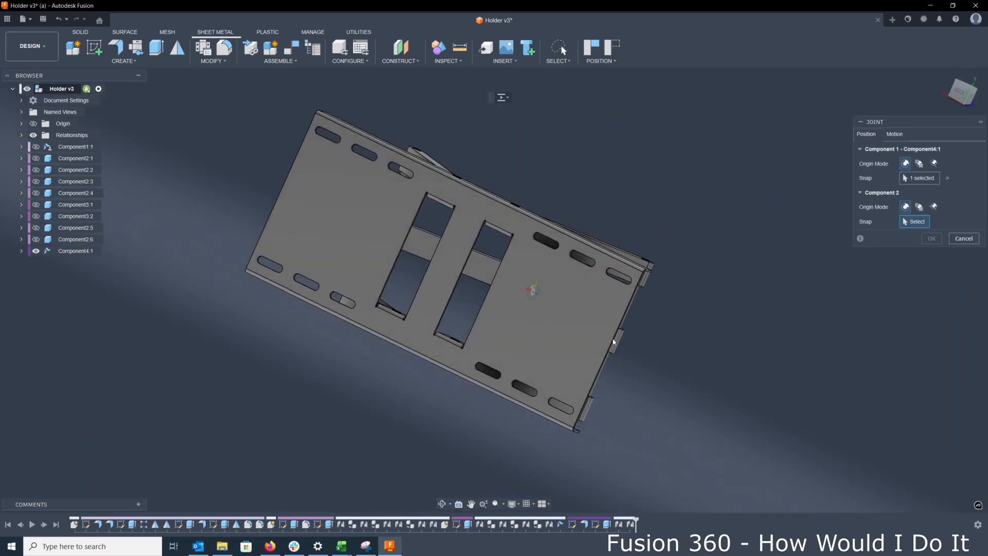
pyautogui.click(440, 273)
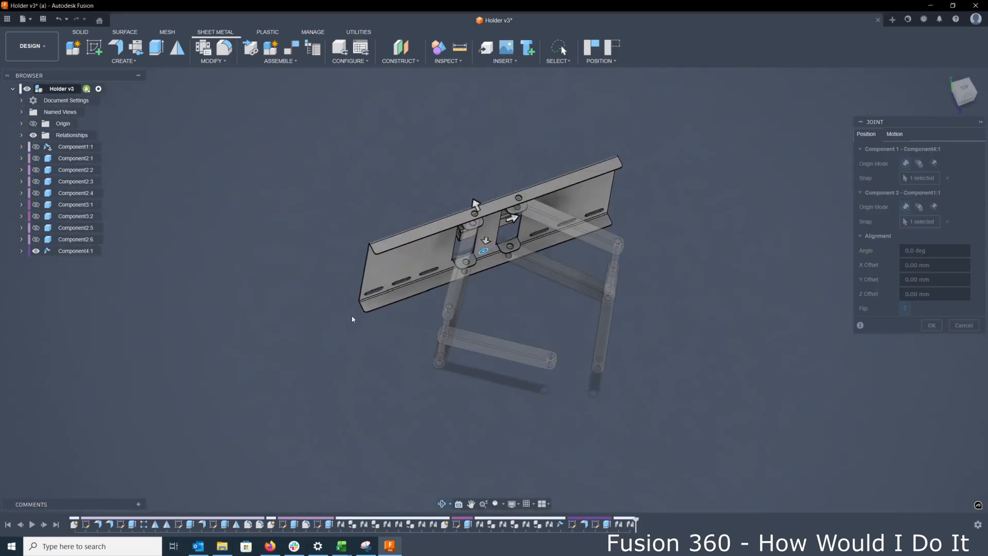
pyautogui.click(931, 325)
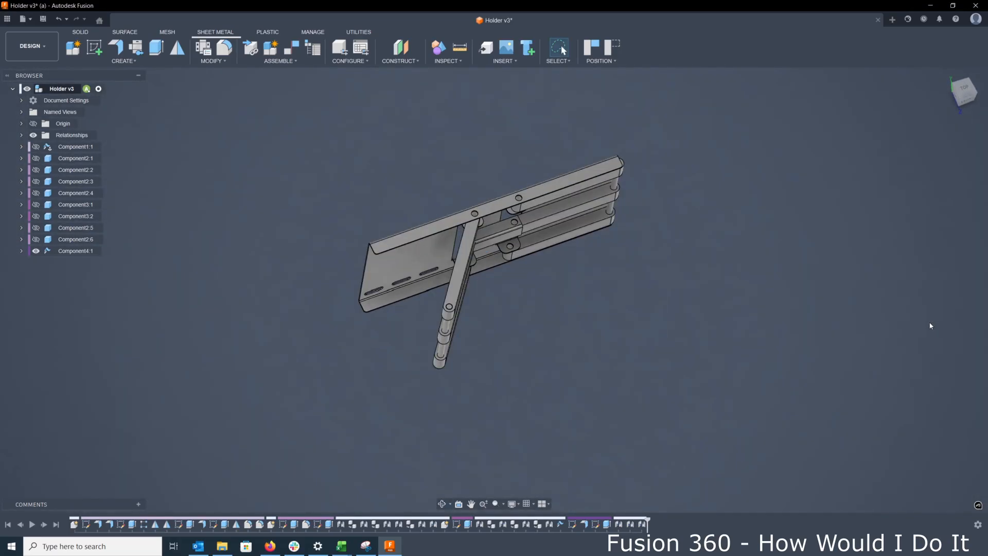
# - Slide the end bracket straight out from the back plate to check the linkage's motion from above
pyautogui.click(966, 91)
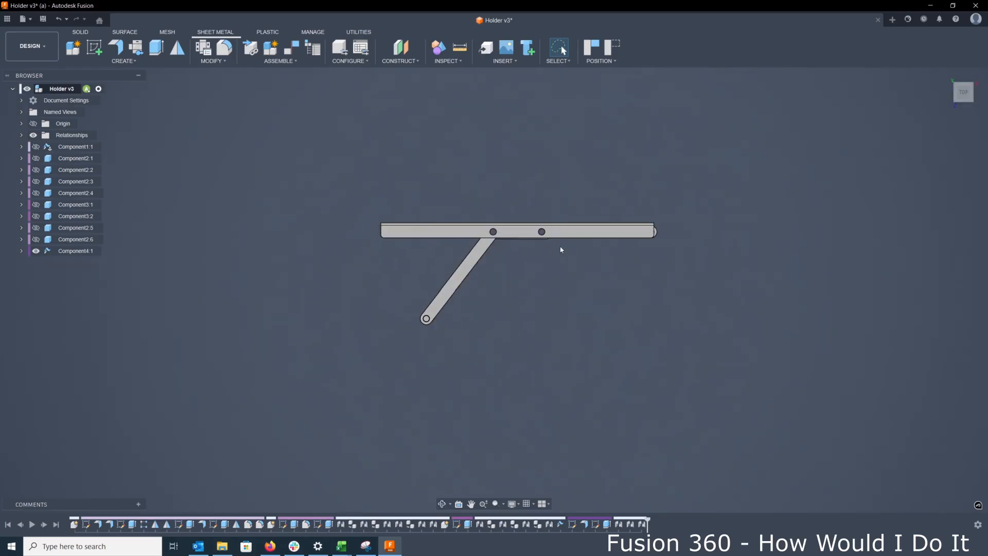
pyautogui.moveTo(513, 237); pyautogui.dragTo(516, 382)
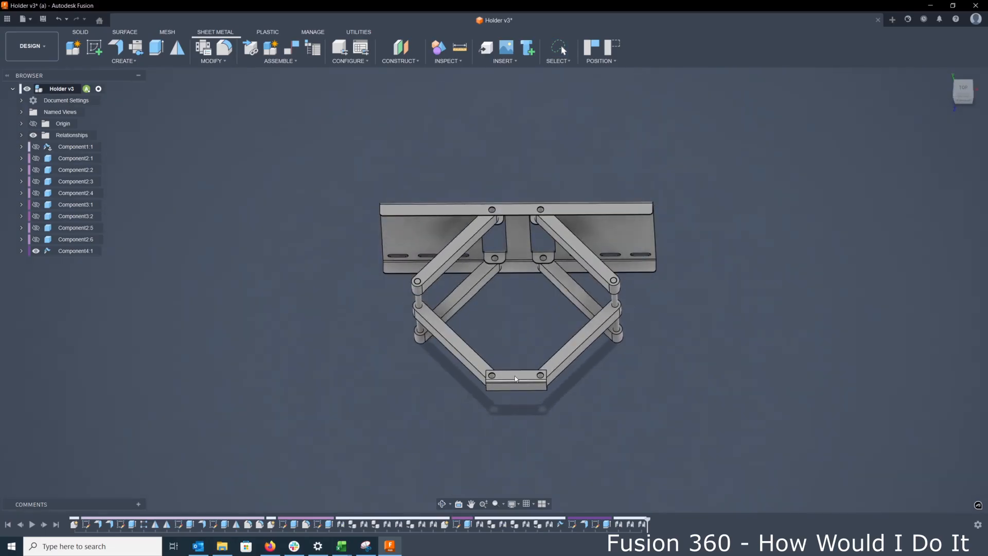
pyautogui.click(962, 88)
pyautogui.moveTo(537, 404); pyautogui.dragTo(541, 379)
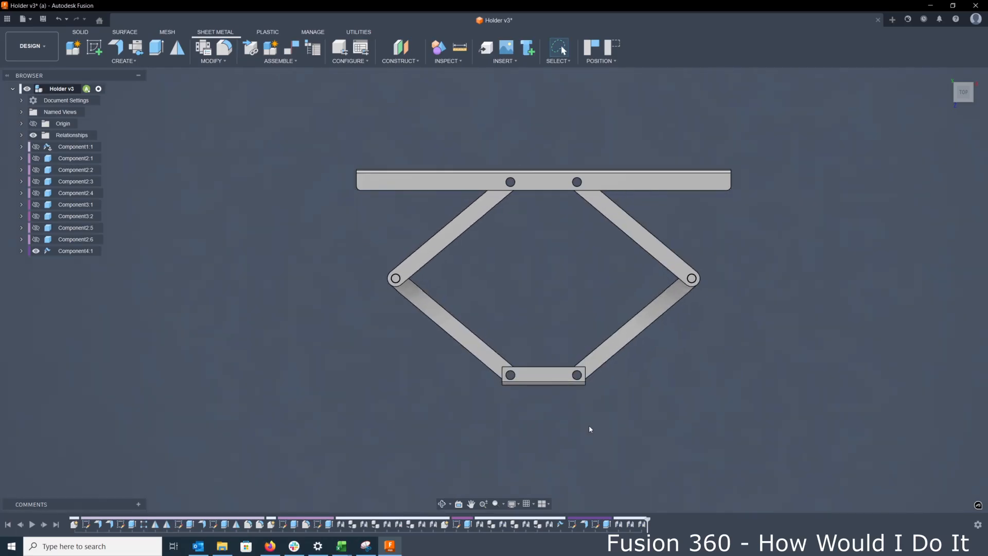
# - Edit the new slider joint and enable motion limits with a minimum of 0 mm and a maximum of 100 mm
pyautogui.doubleClick(642, 524)
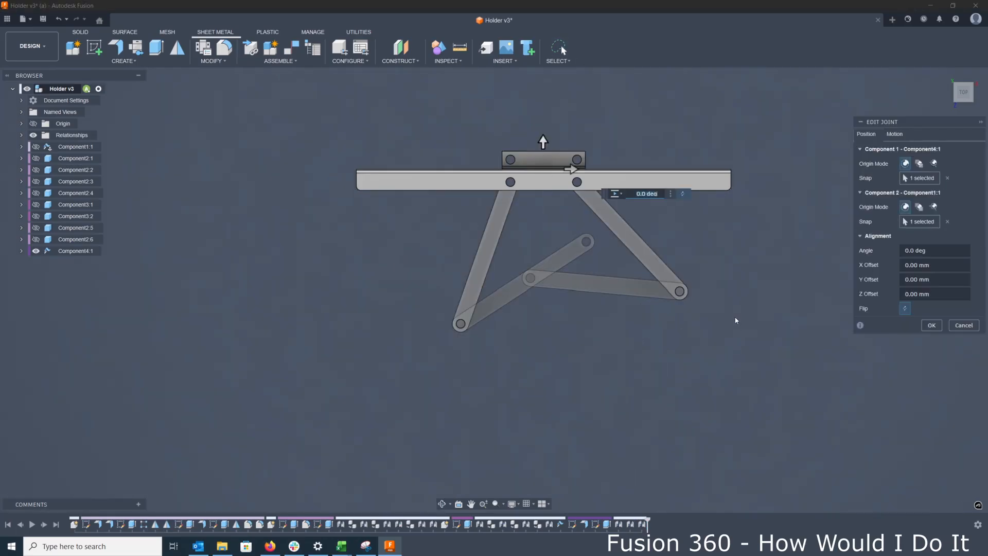
pyautogui.click(895, 134)
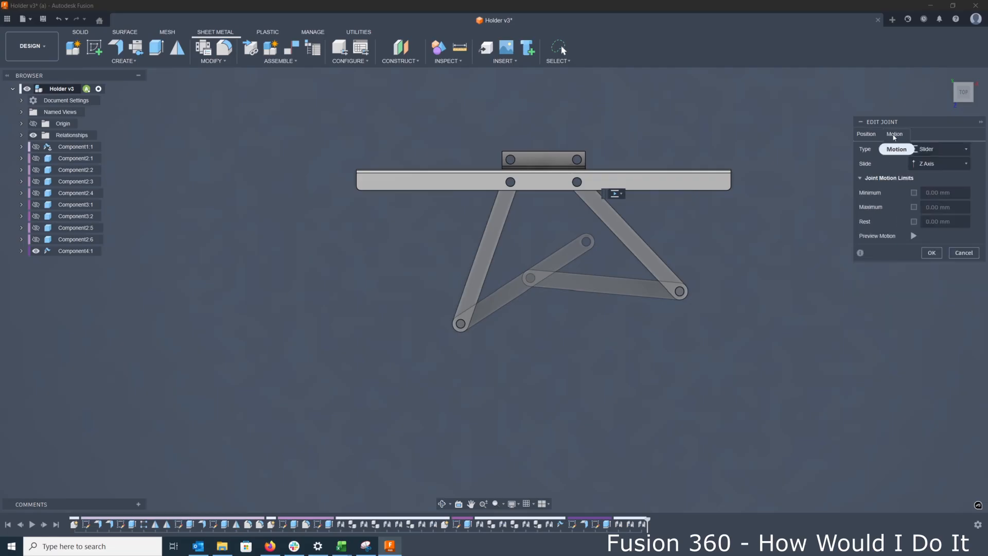
pyautogui.click(914, 193)
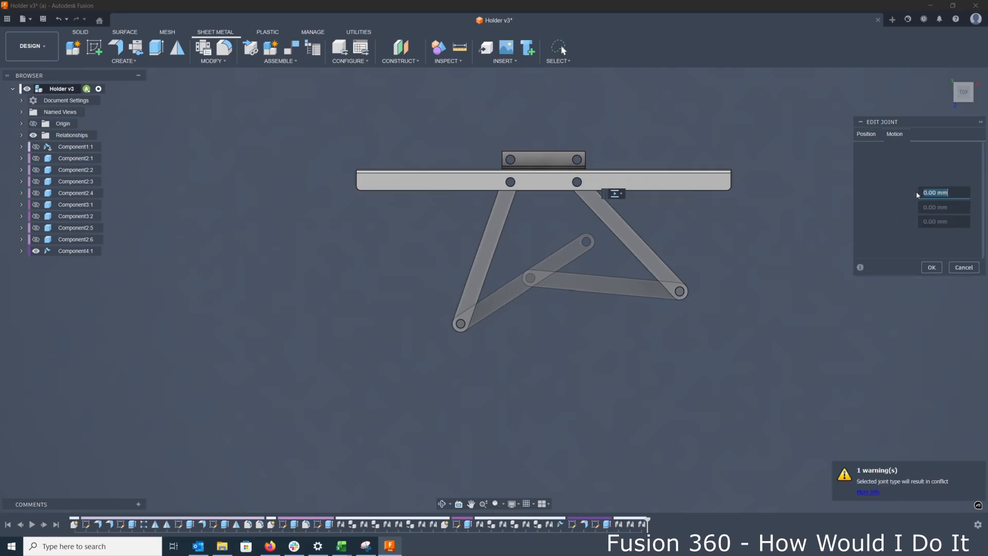
pyautogui.write('0')
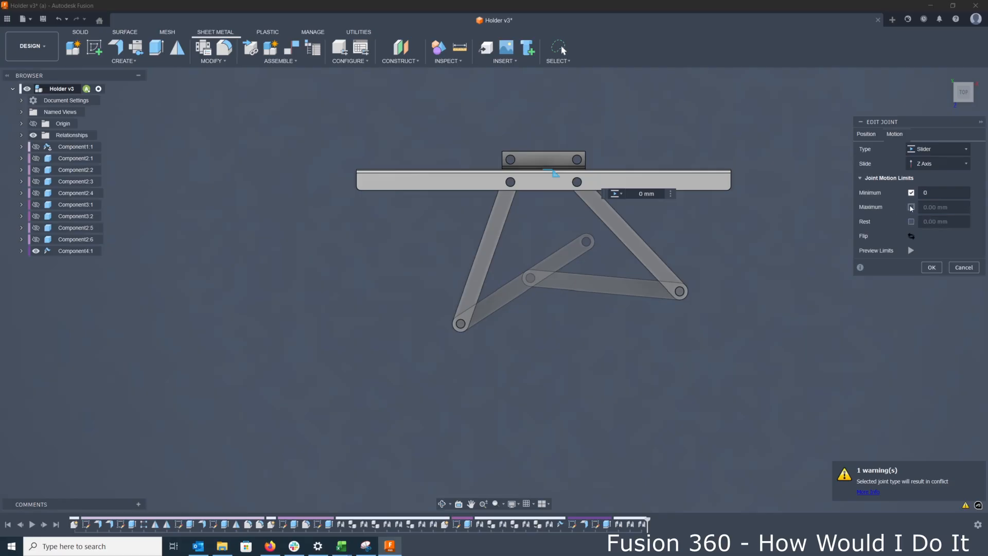
pyautogui.click(911, 208)
pyautogui.write('100')
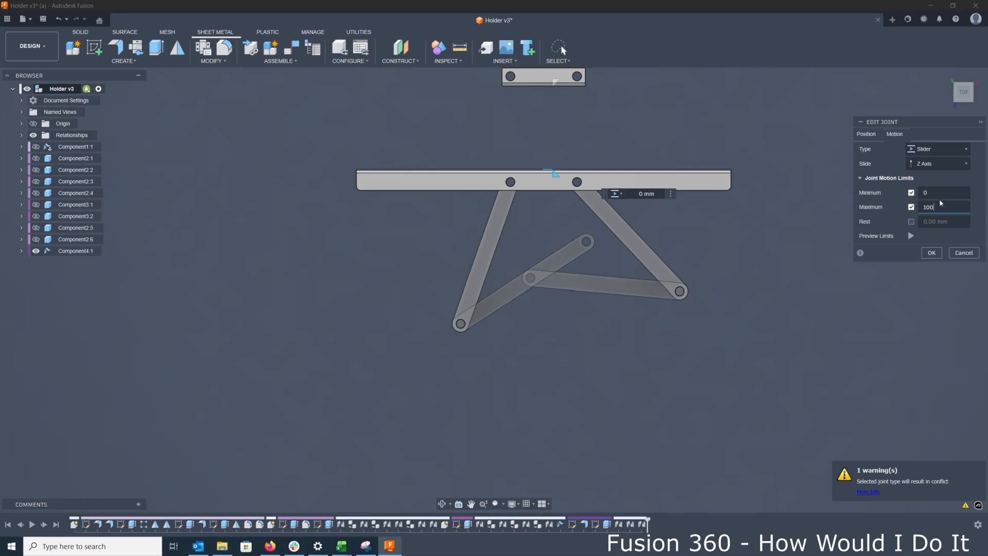
# - Try slider motion limits of -300 mm minimum and -100 mm maximum for the end bracket and preview its travel
pyautogui.click(940, 193)
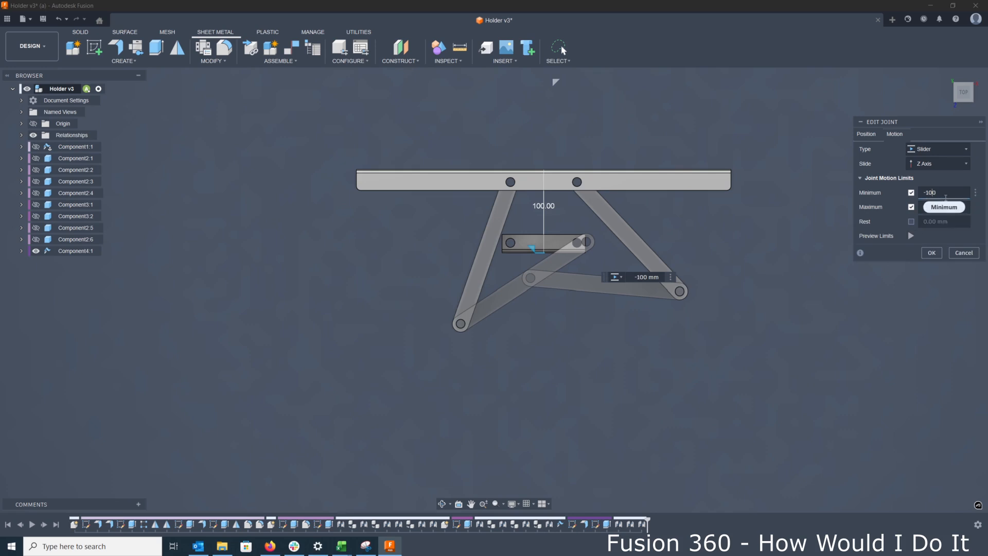
pyautogui.write('0')
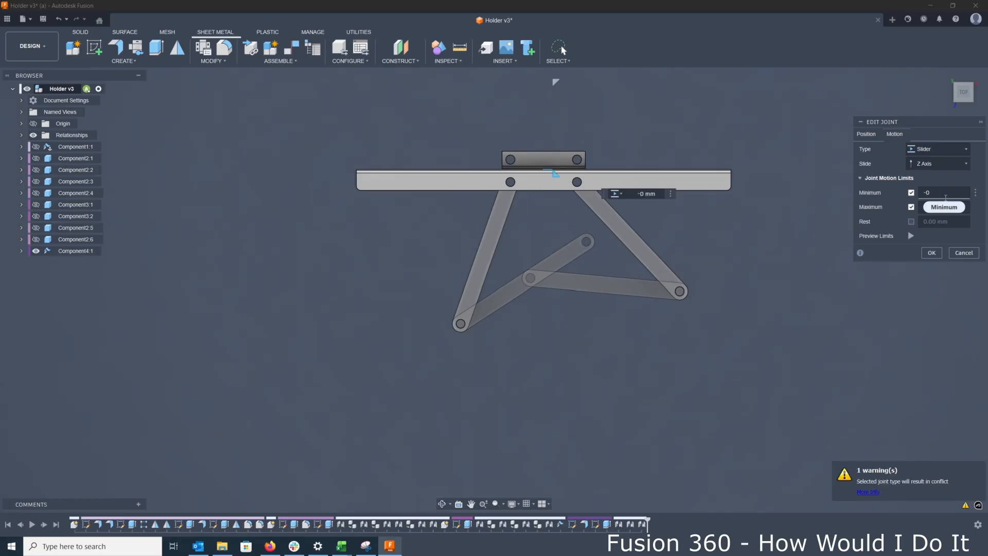
pyautogui.write('0')
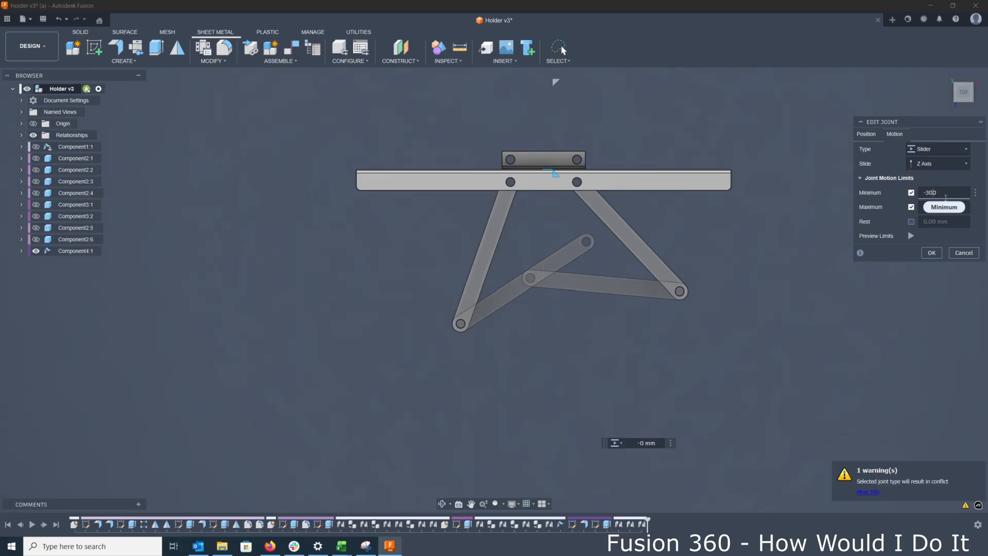
pyautogui.doubleClick(939, 208)
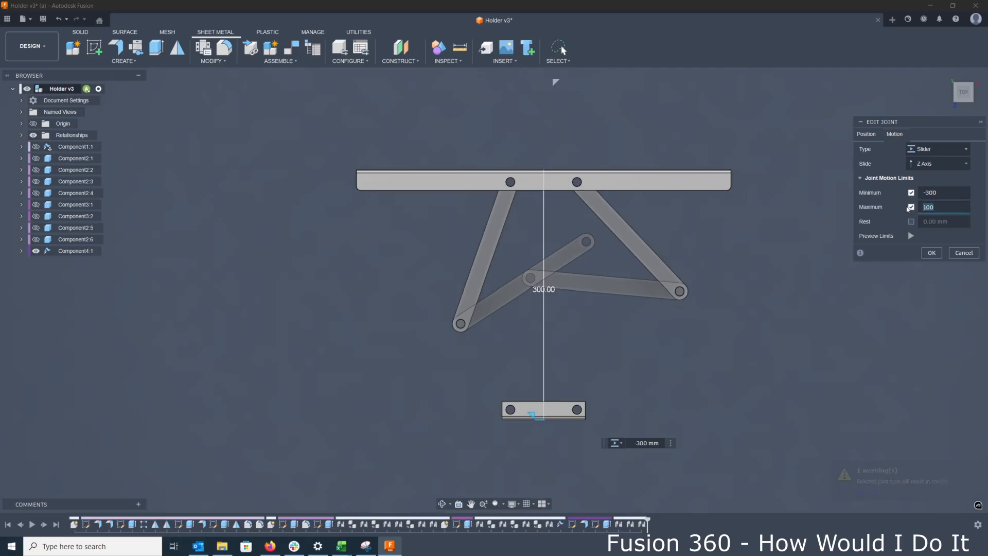
pyautogui.press('BackSpace')
pyautogui.write('-100')
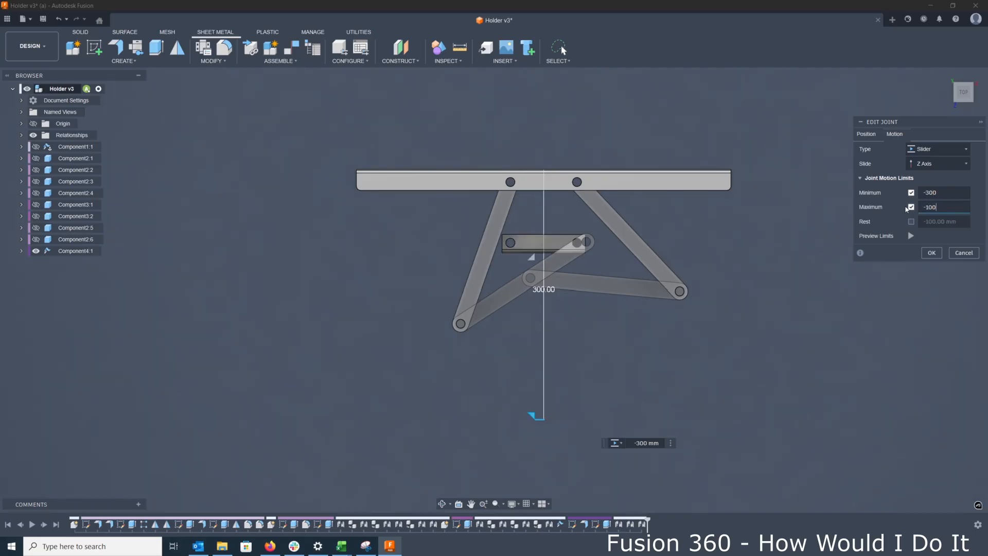
pyautogui.click(911, 237)
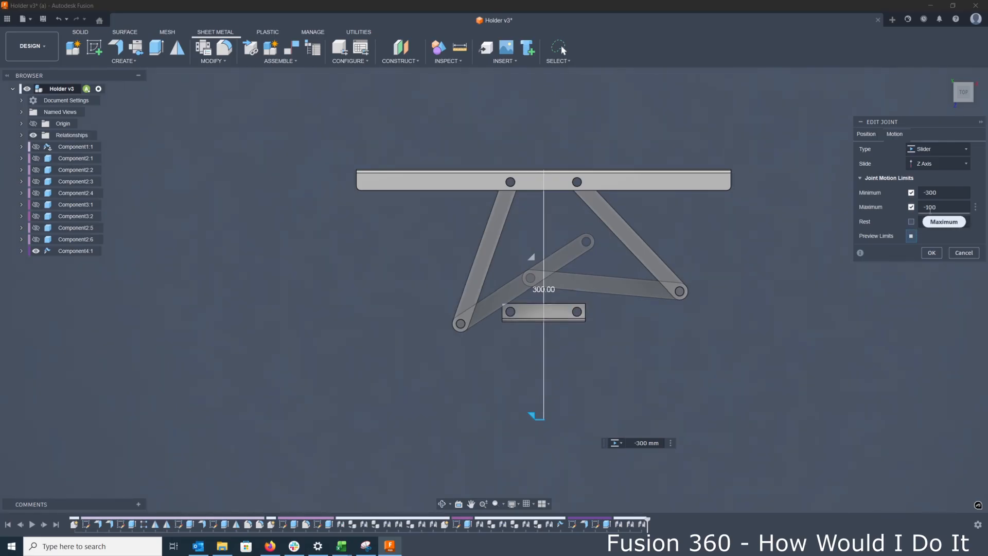
# - Set the slider joint's minimum limit to -400 mm and its maximum to 0 mm, and apply the edit
pyautogui.click(930, 193)
pyautogui.press('BackSpace')
pyautogui.write('4')
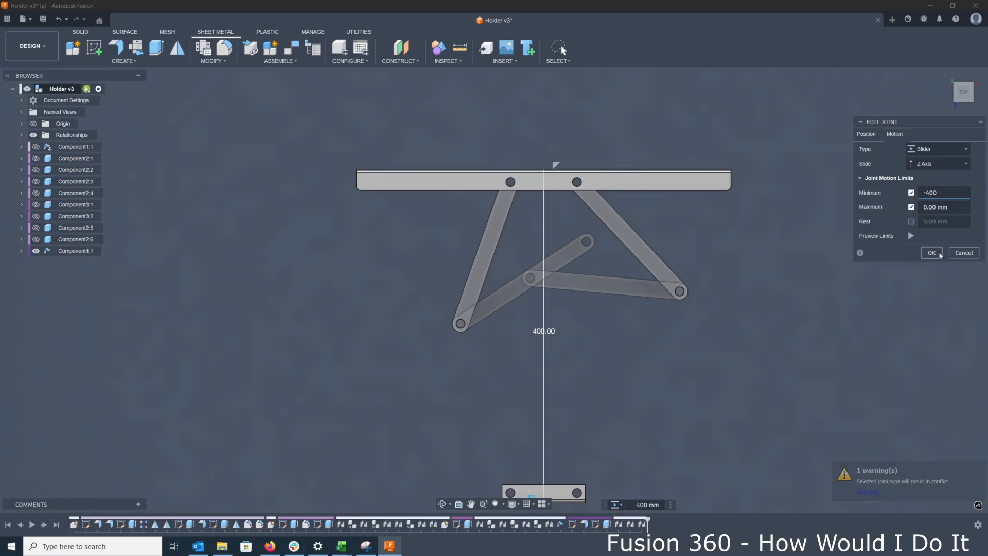
pyautogui.click(931, 252)
# - Move the end bracket within its new travel limits and inspect the arms and back plate up close at an angle
pyautogui.moveTo(553, 367); pyautogui.dragTo(532, 415)
pyautogui.keyDown('shift'); pyautogui.moveTo(528, 373); pyautogui.dragTo(577, 310, button='middle'); pyautogui.keyUp('shift')
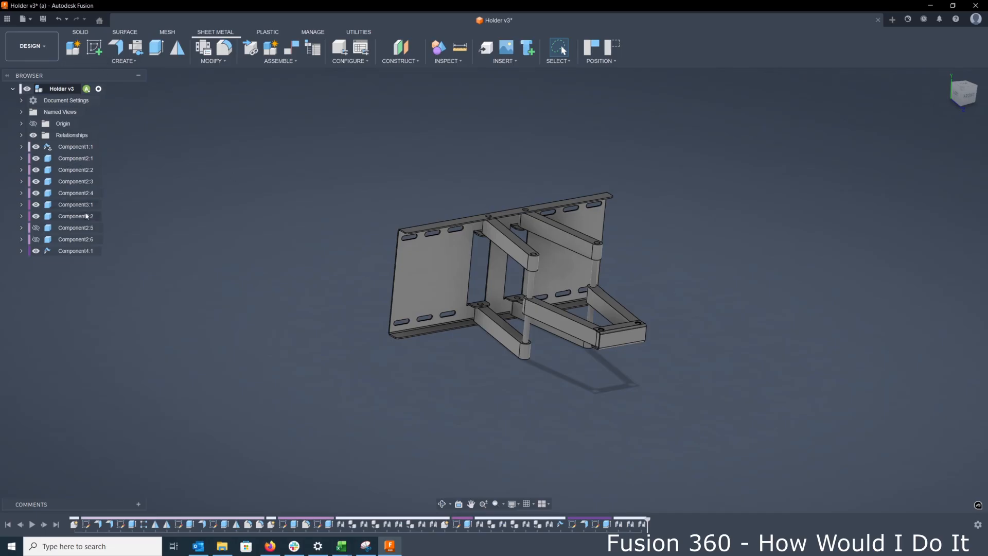
pyautogui.scroll(3, 379, 229)
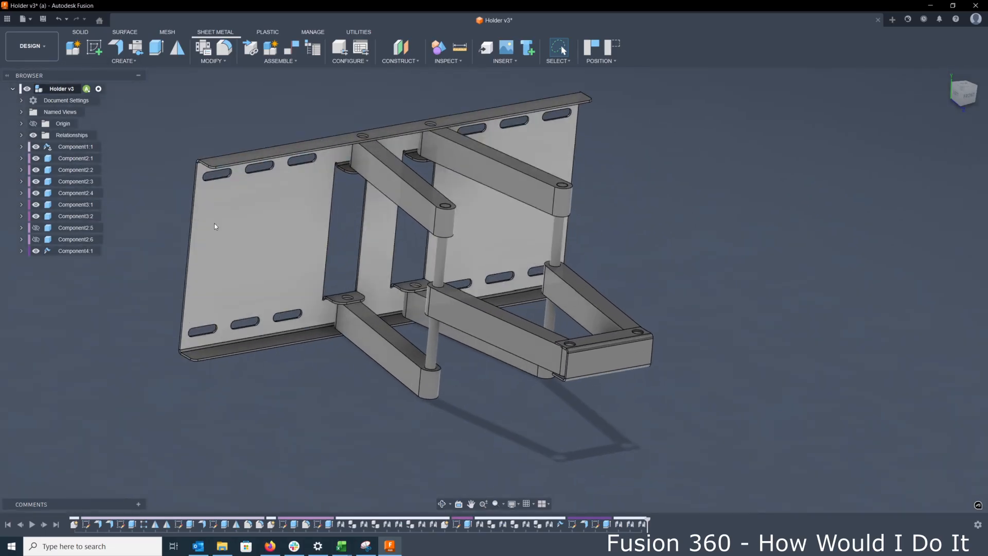